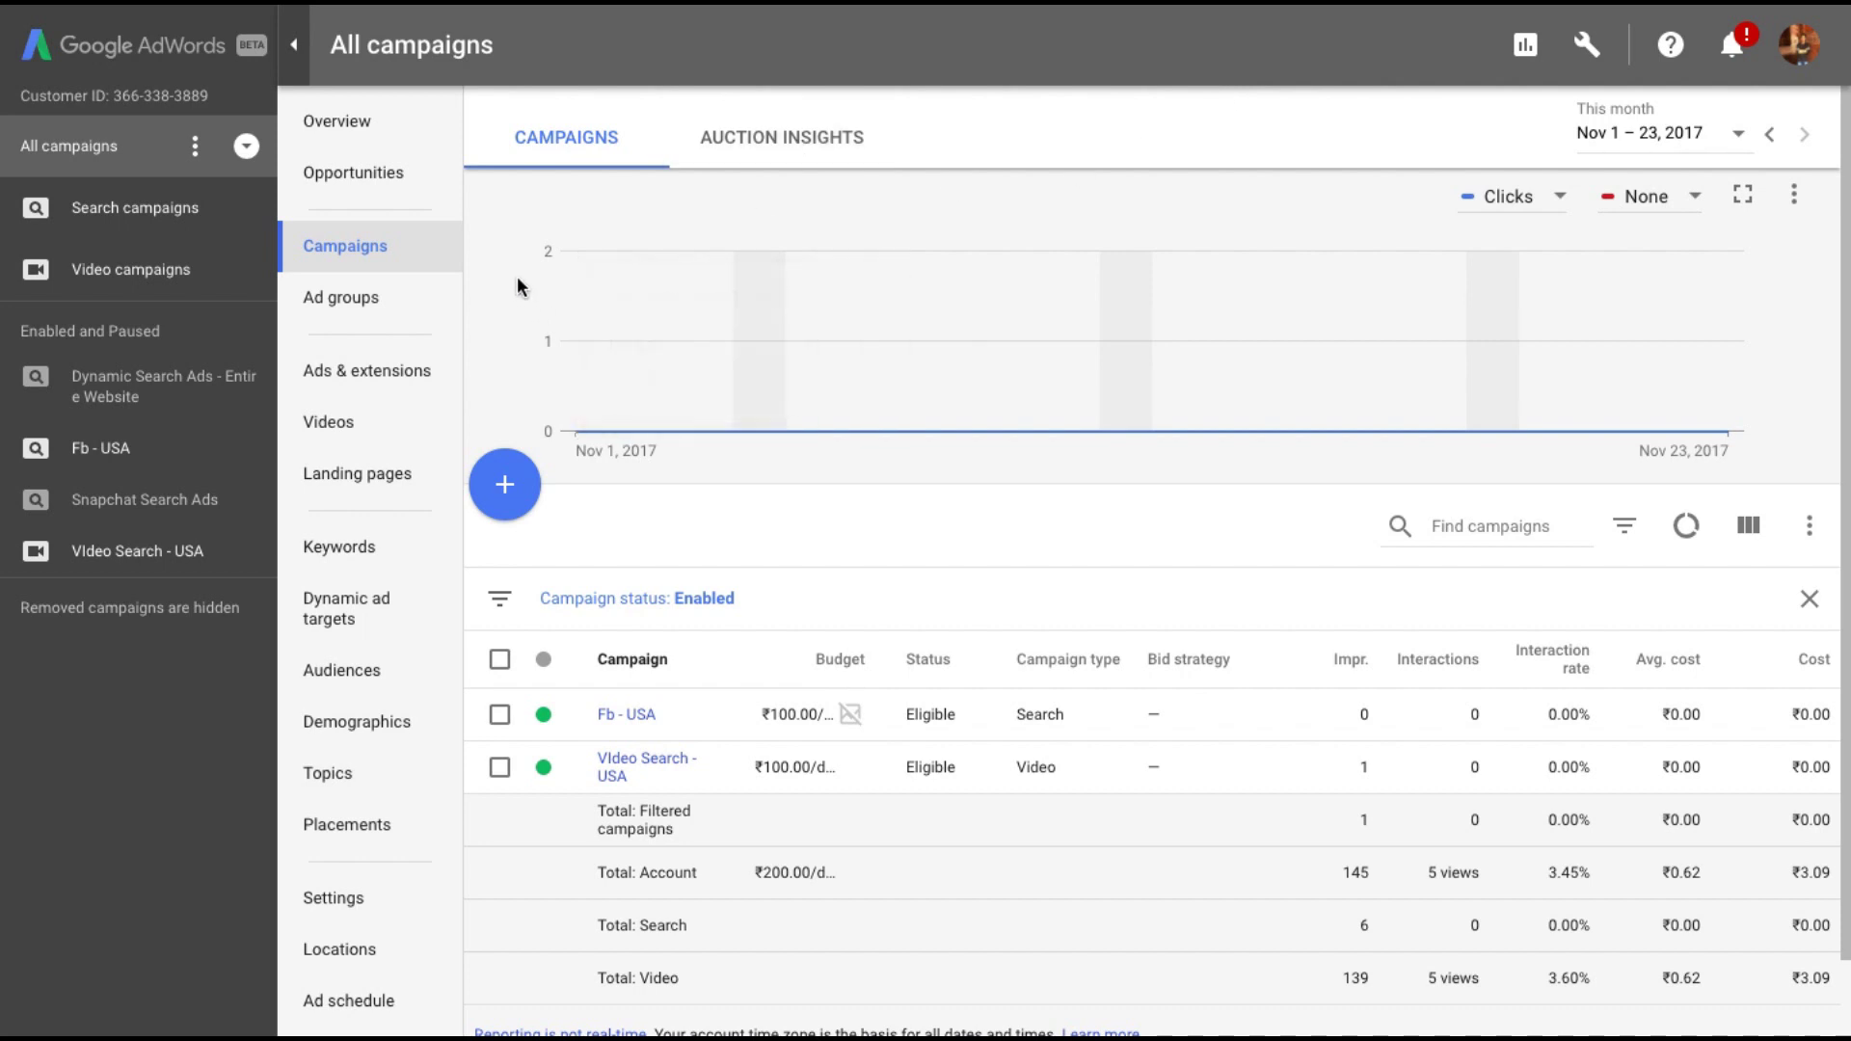
Step: Start creating a brand new campaign of the Video type
click(506, 485)
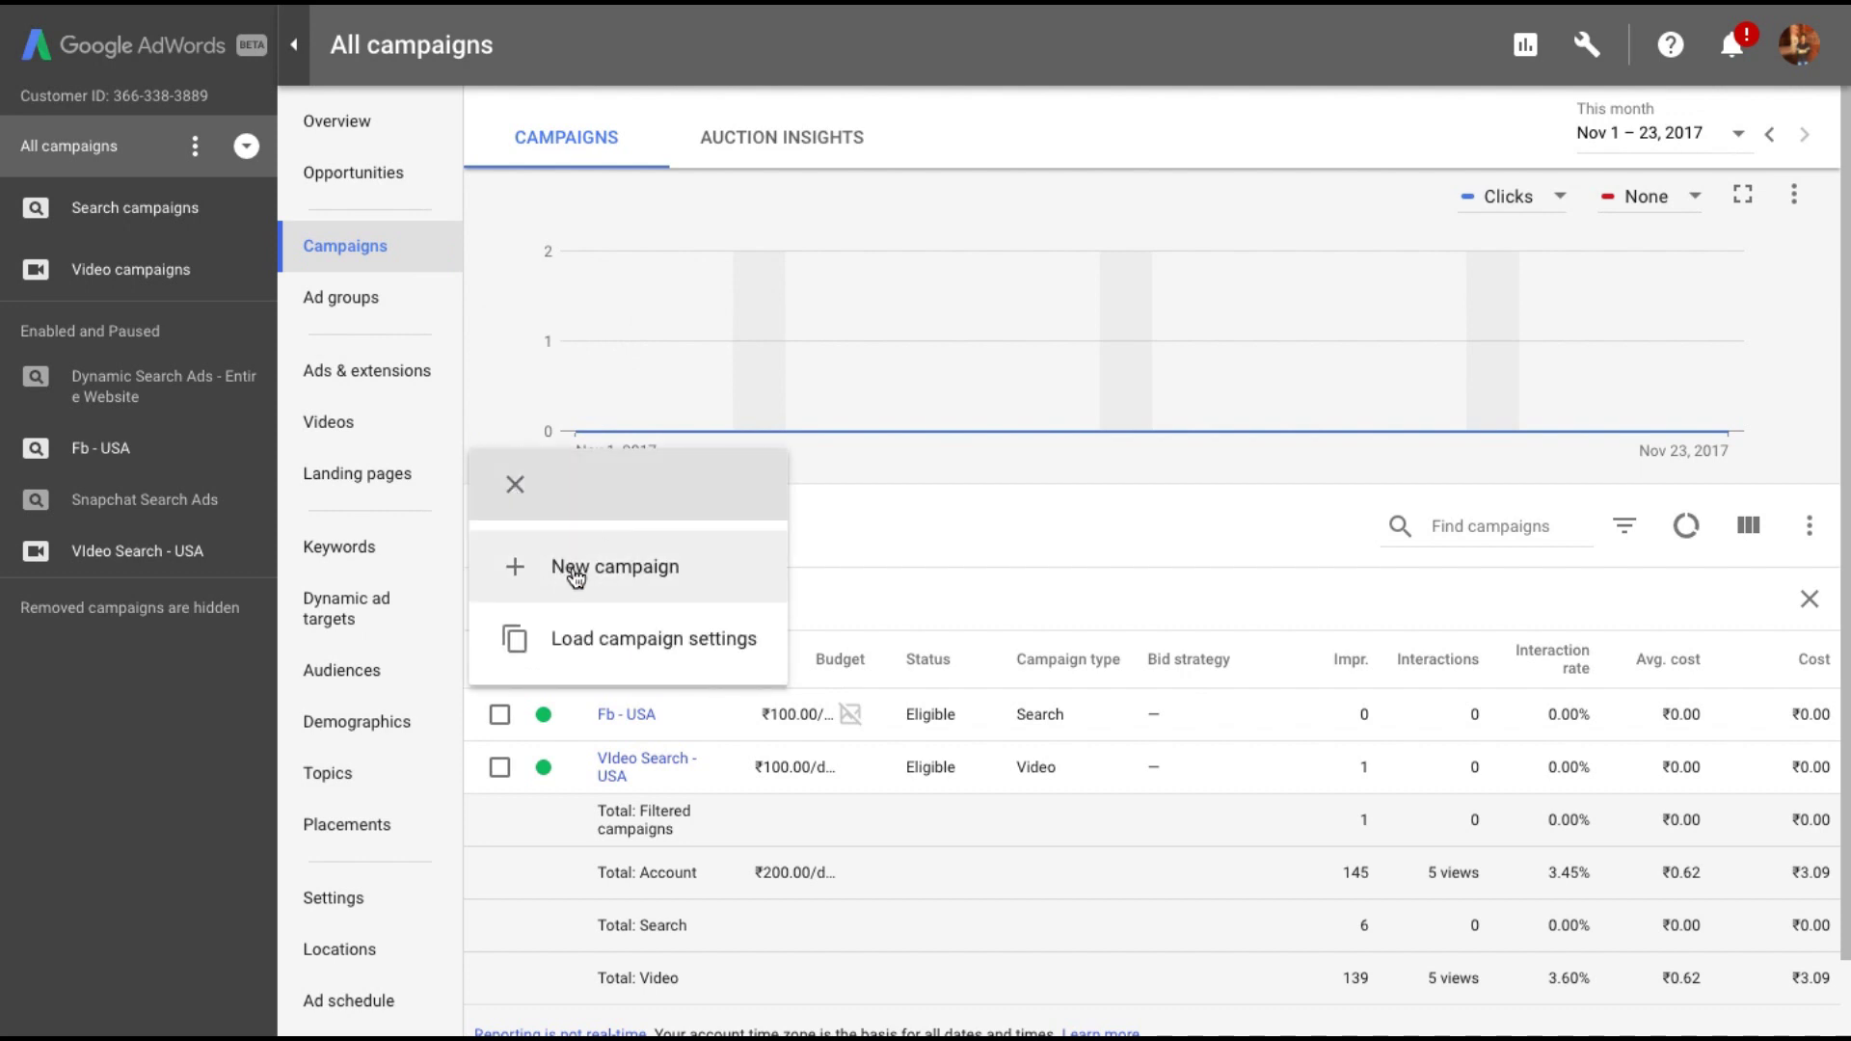
click(571, 568)
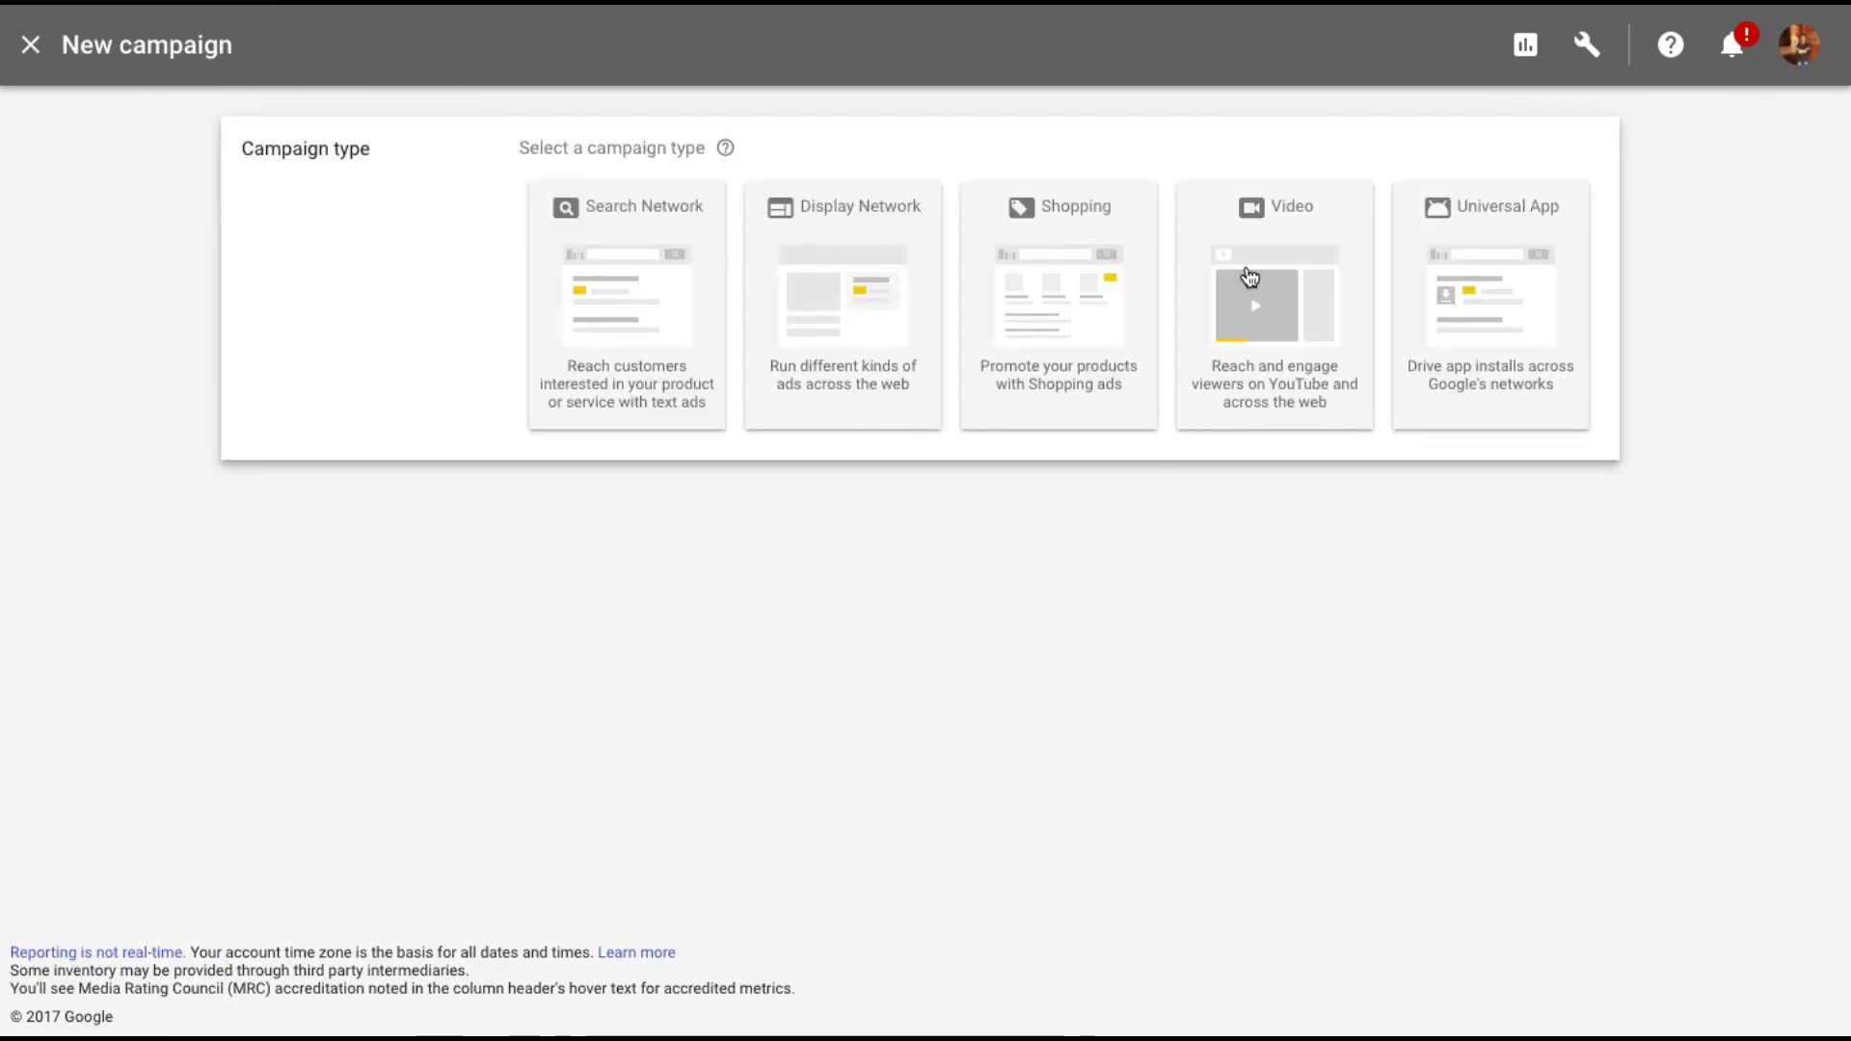
click(1250, 277)
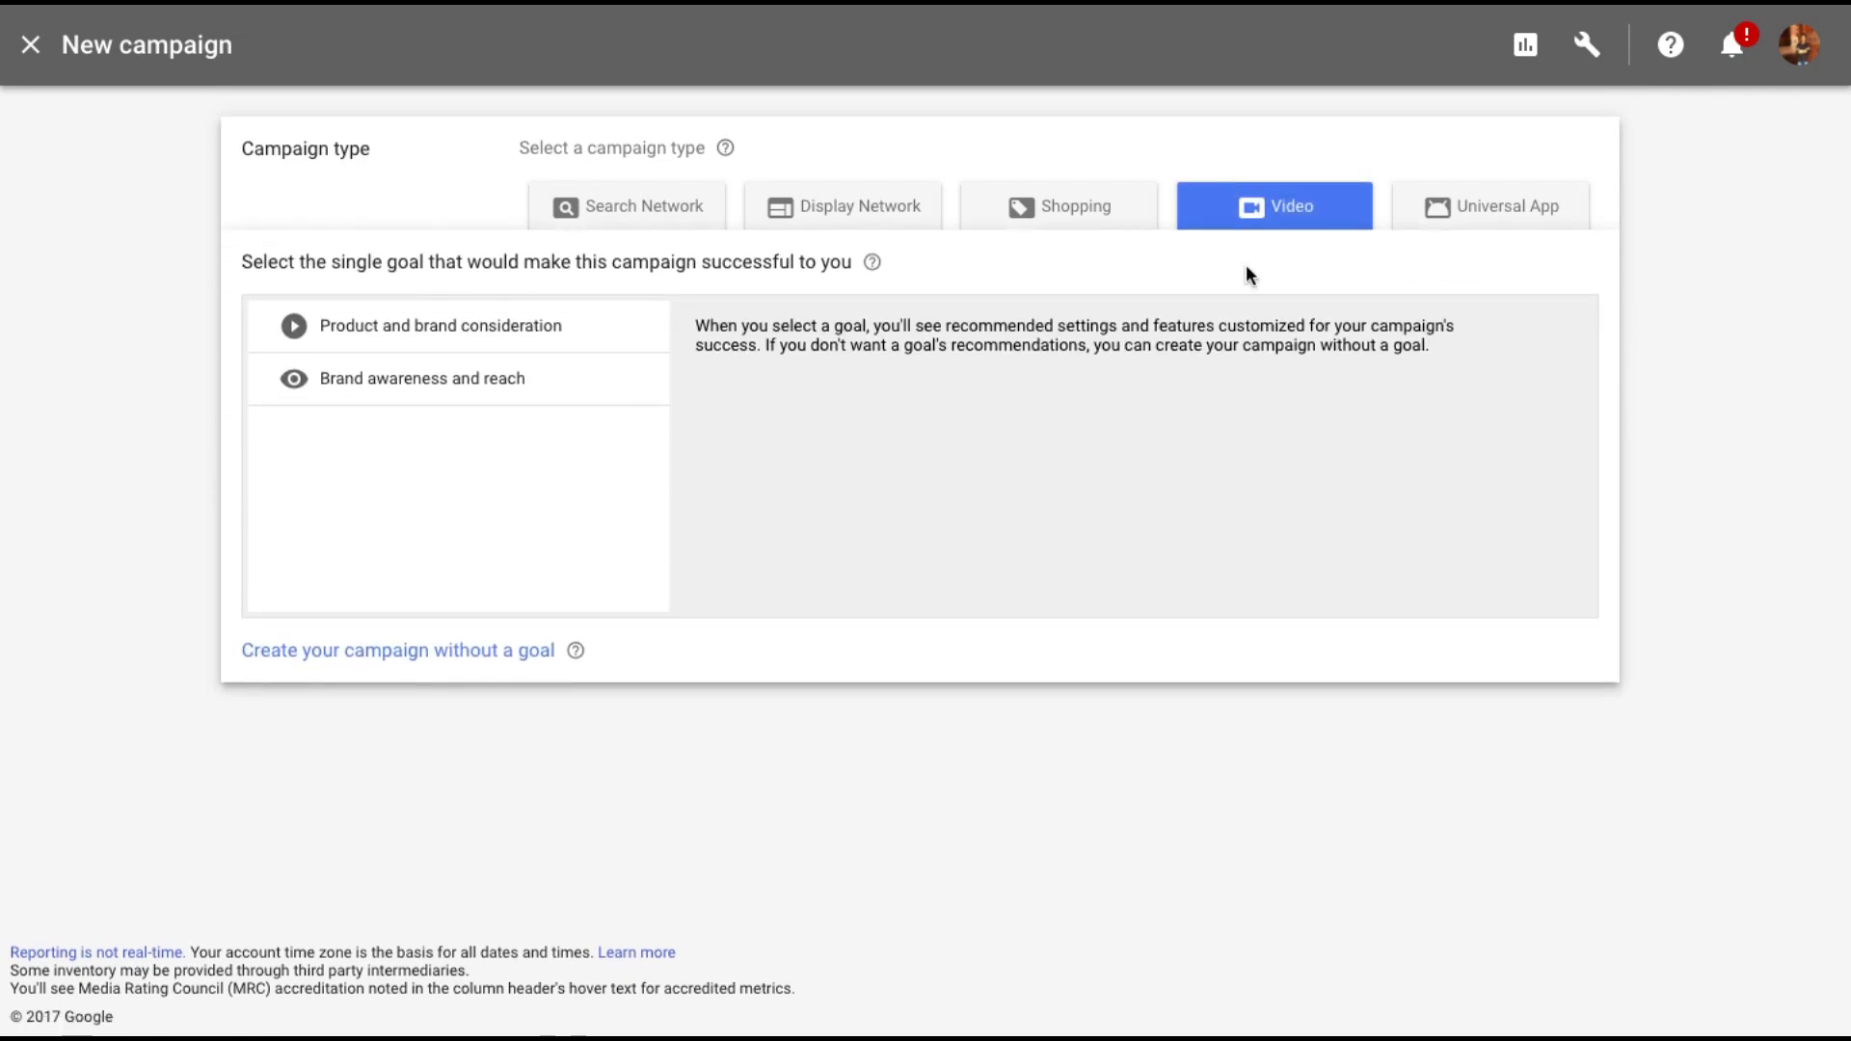
Step: Choose the Product and brand consideration goal with Standard consideration and continue to settings
click(537, 331)
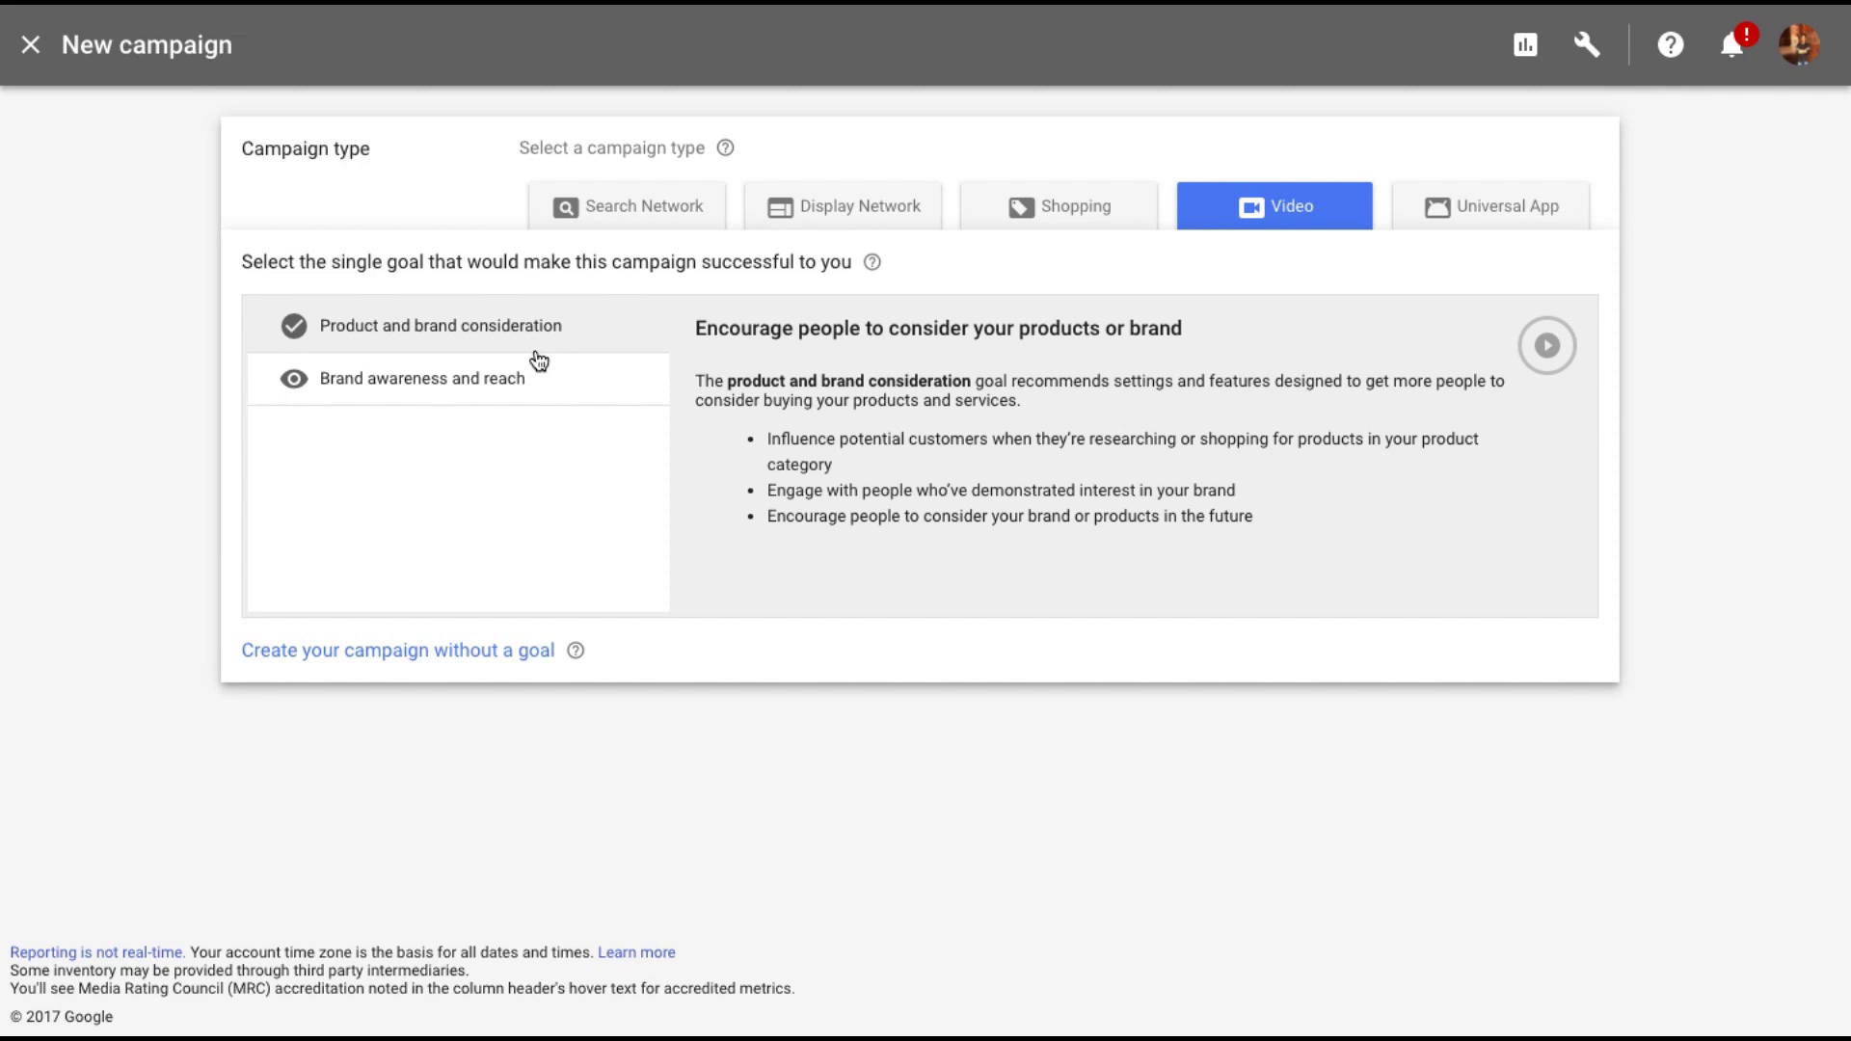
click(529, 382)
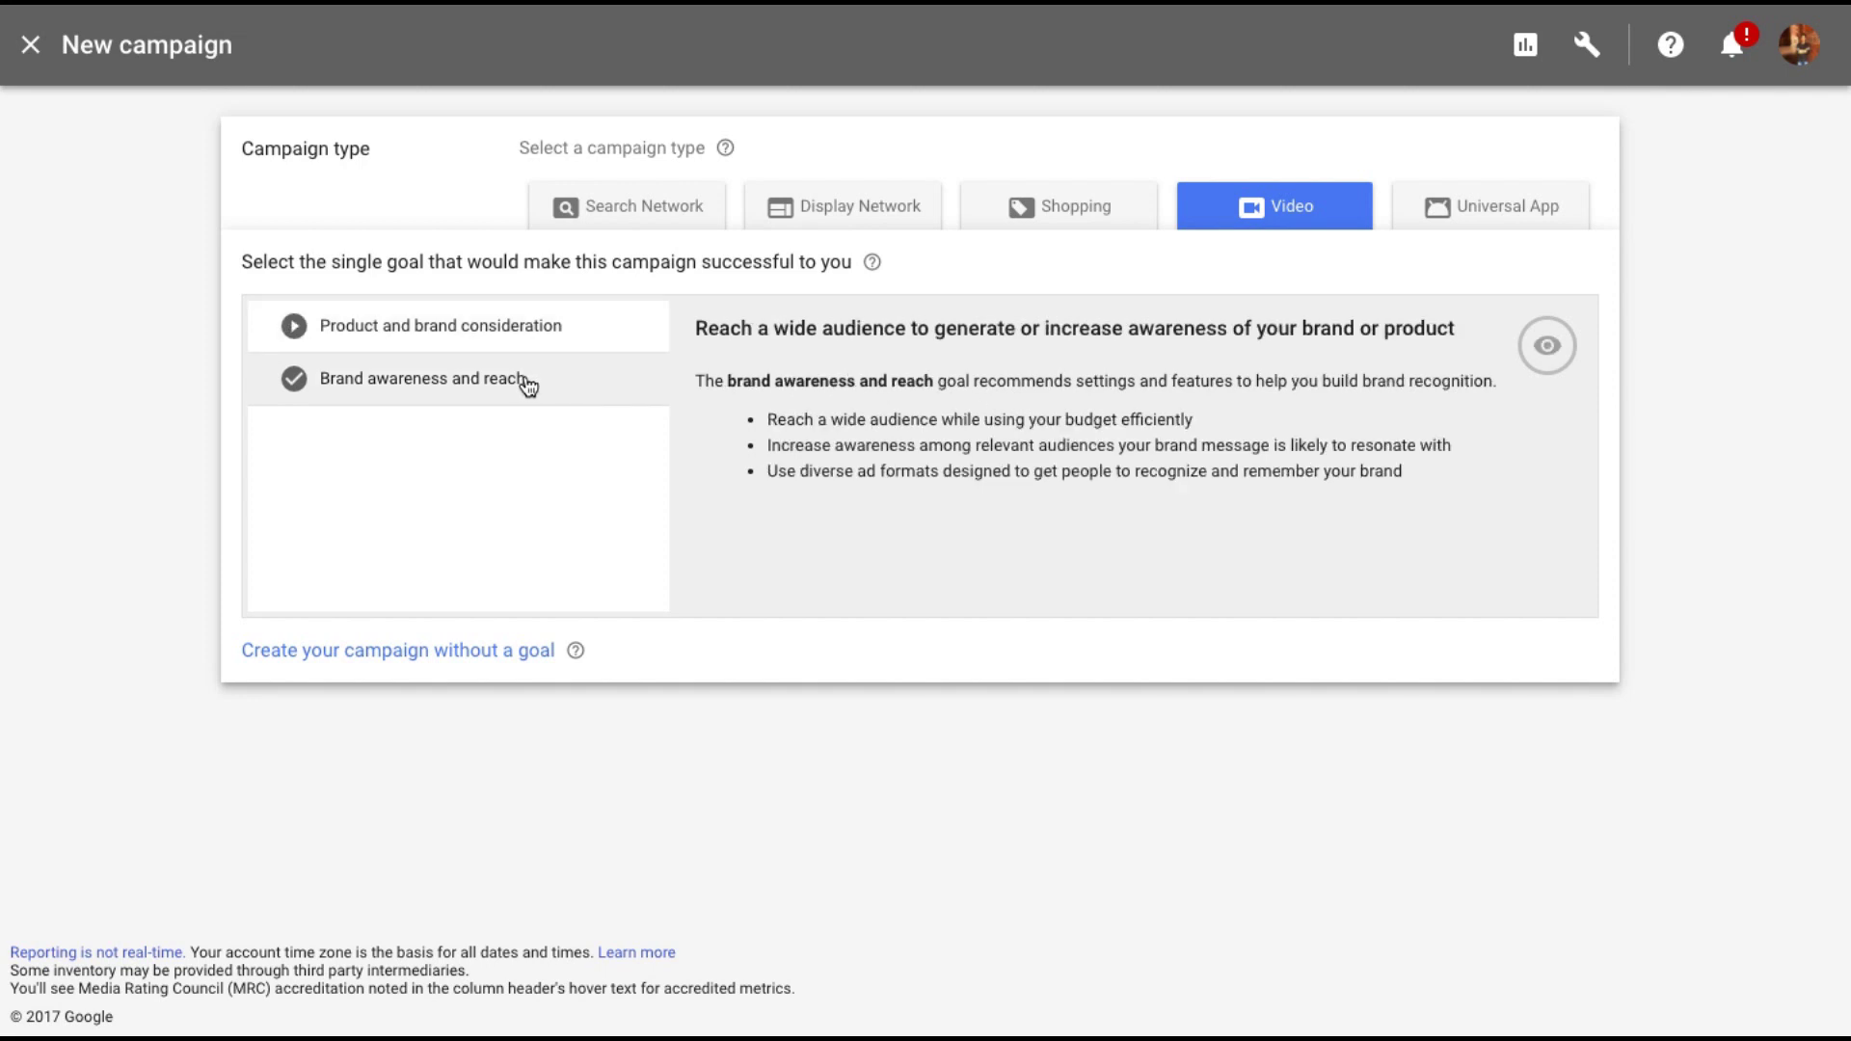
click(524, 355)
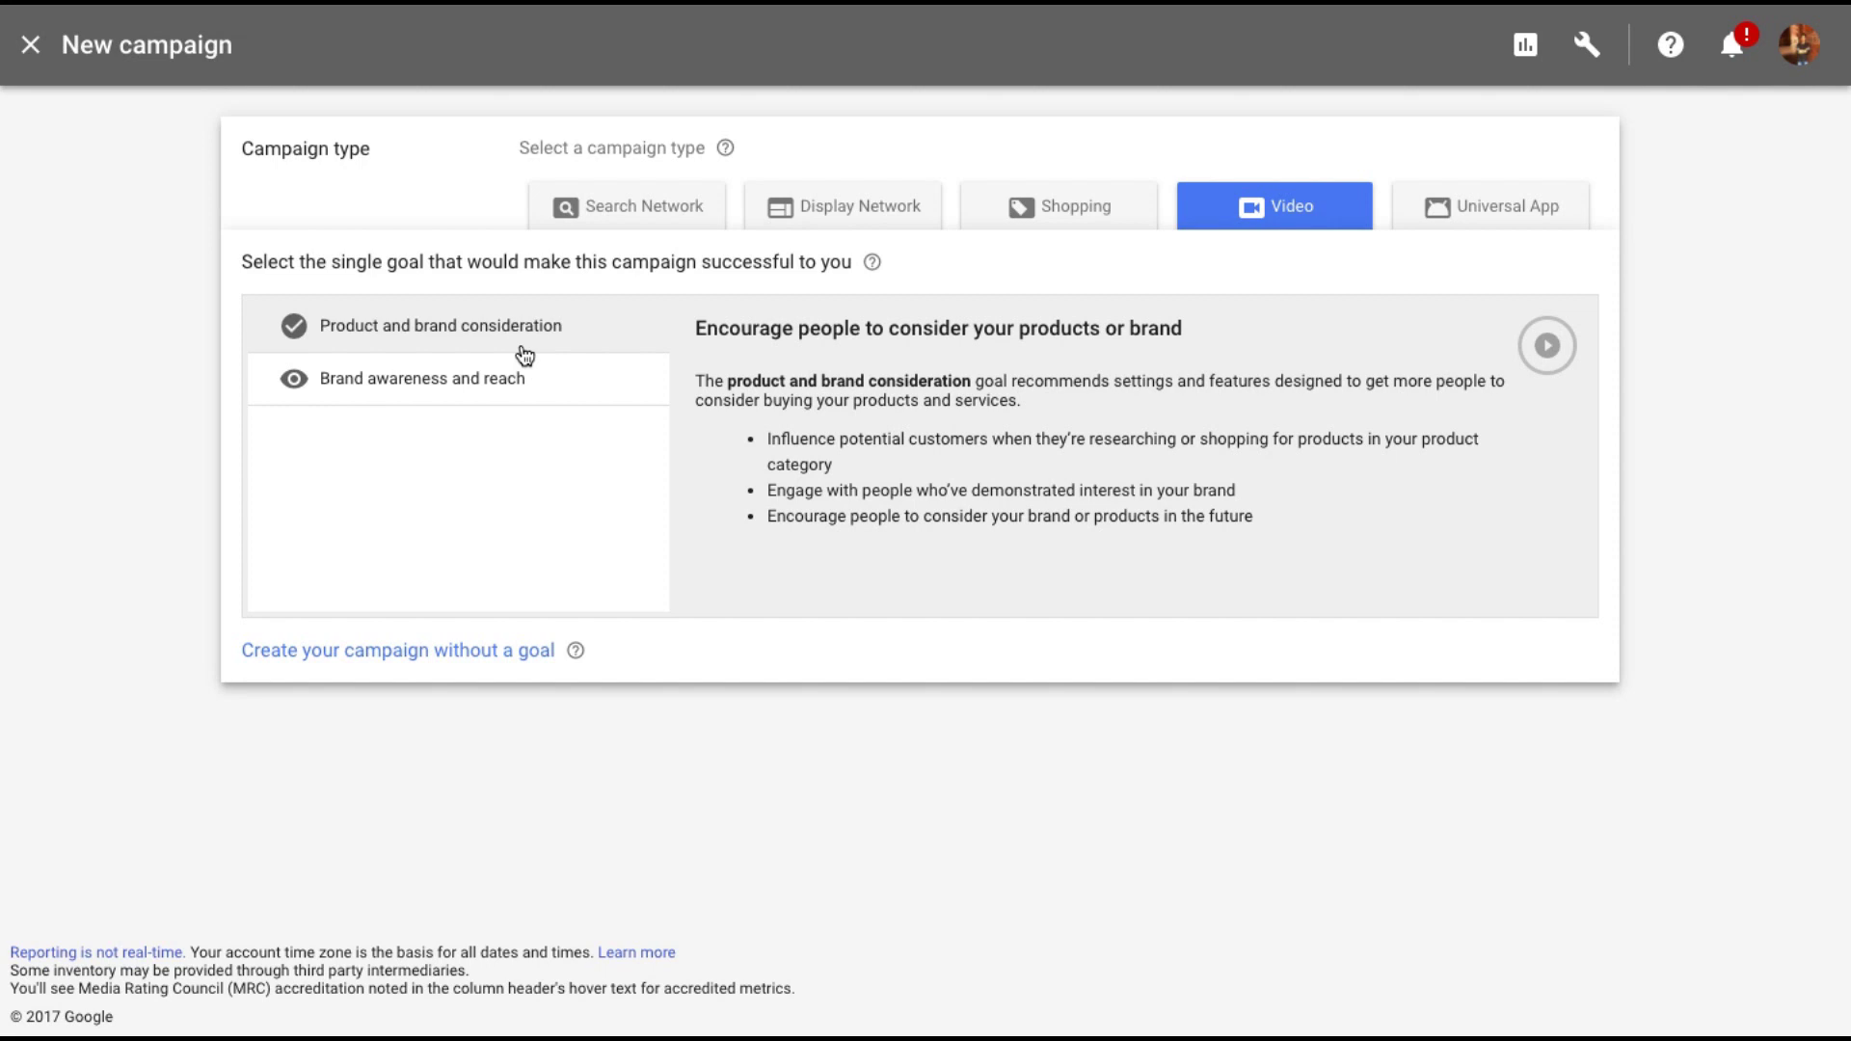
click(493, 353)
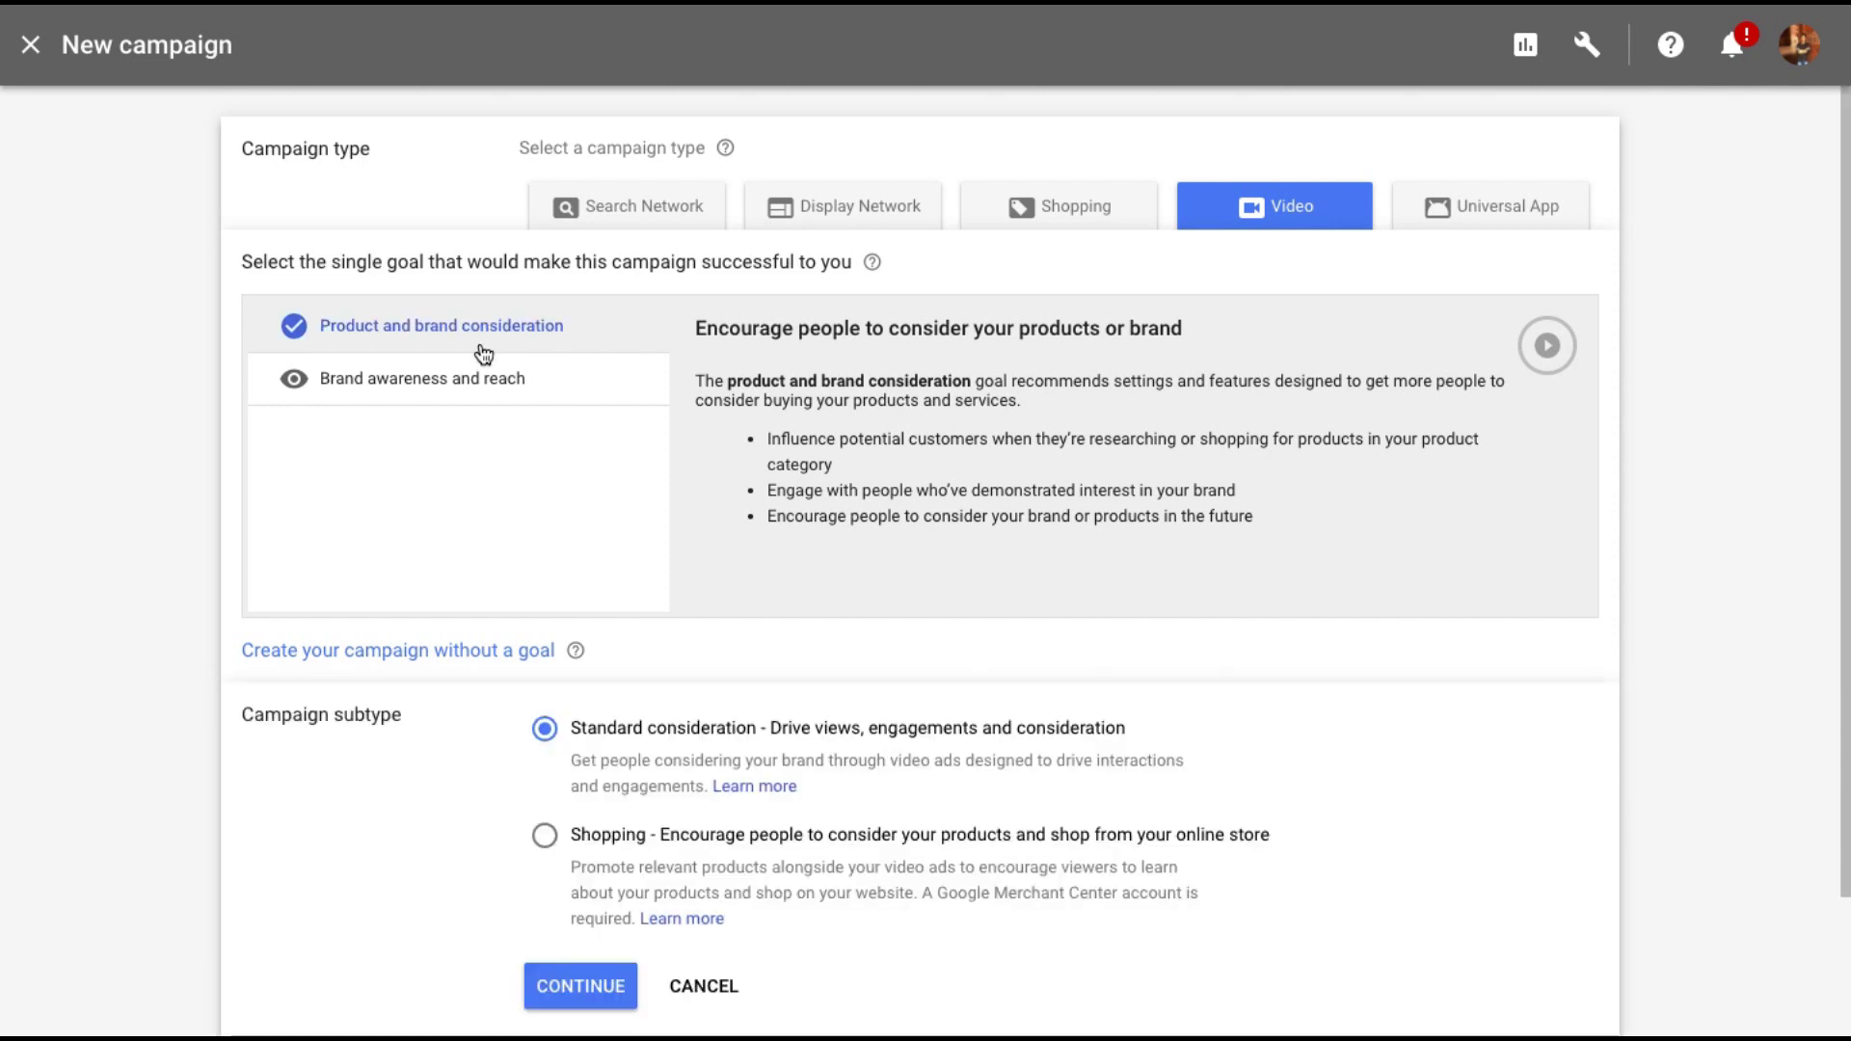
scroll(828, 630, down, 3)
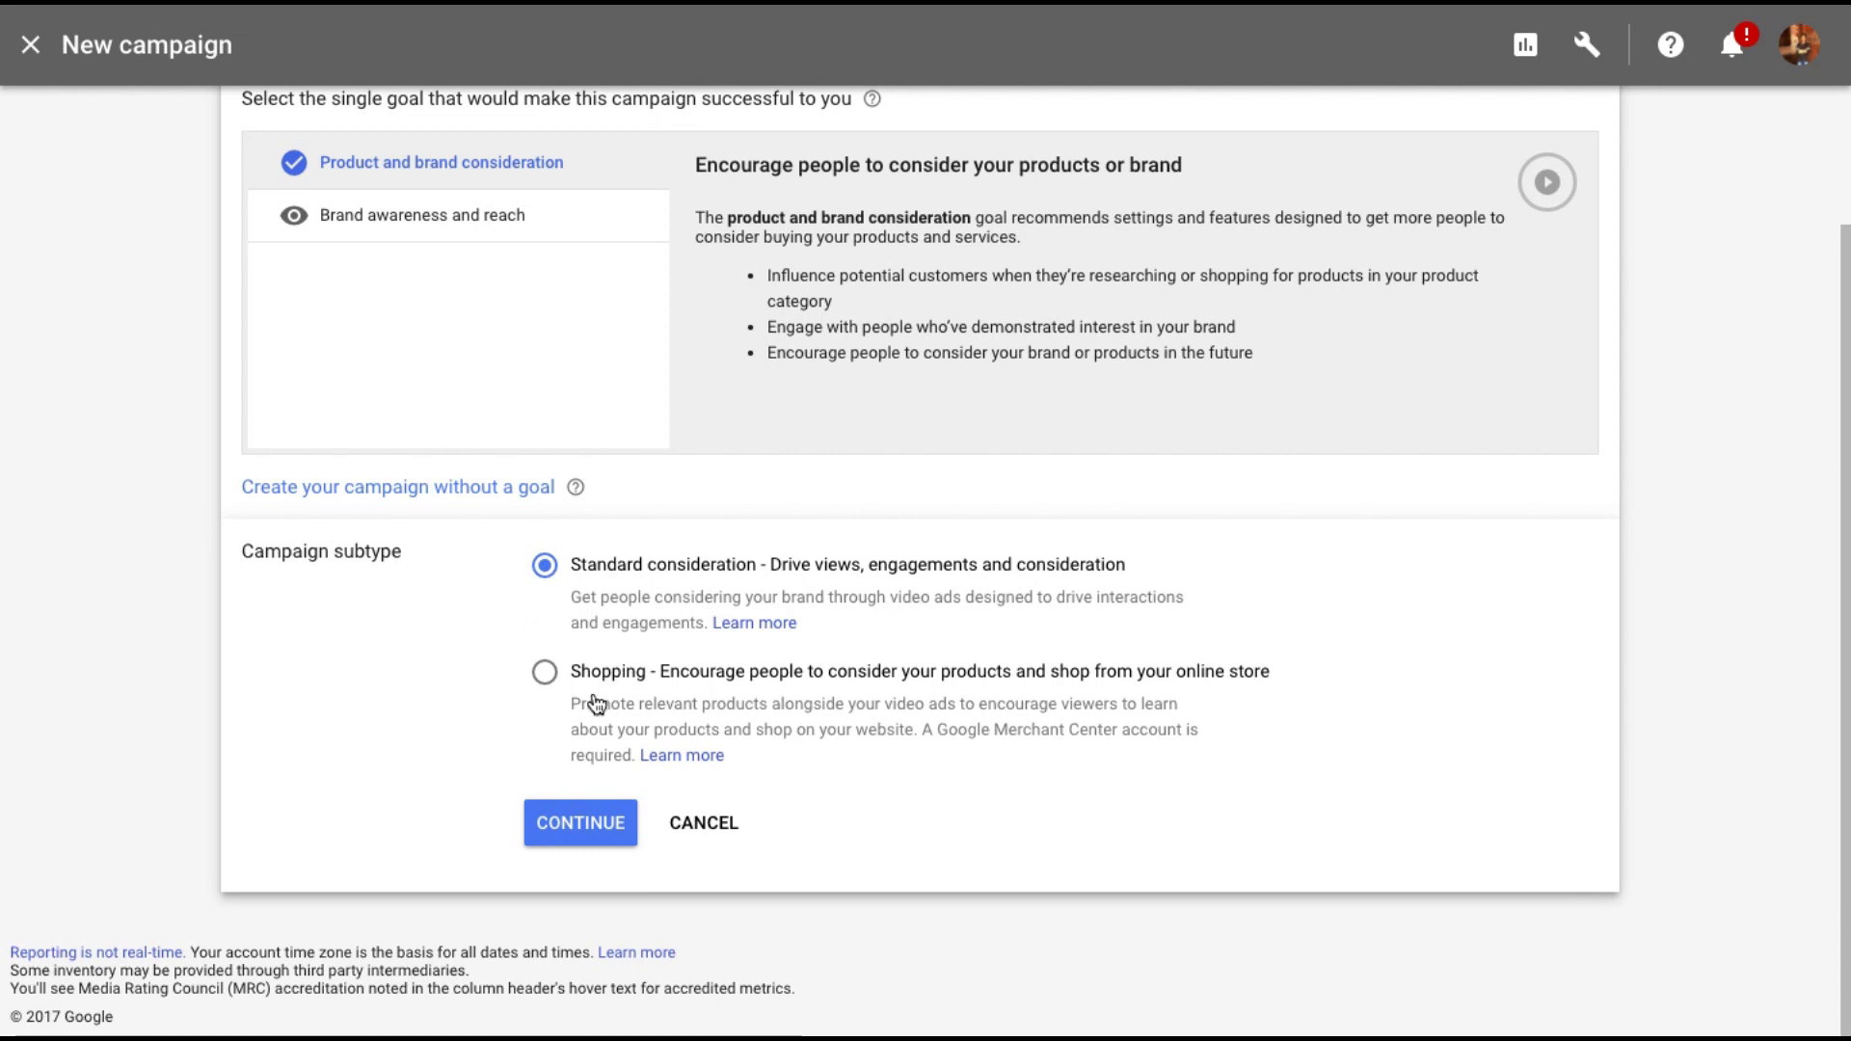
click(577, 823)
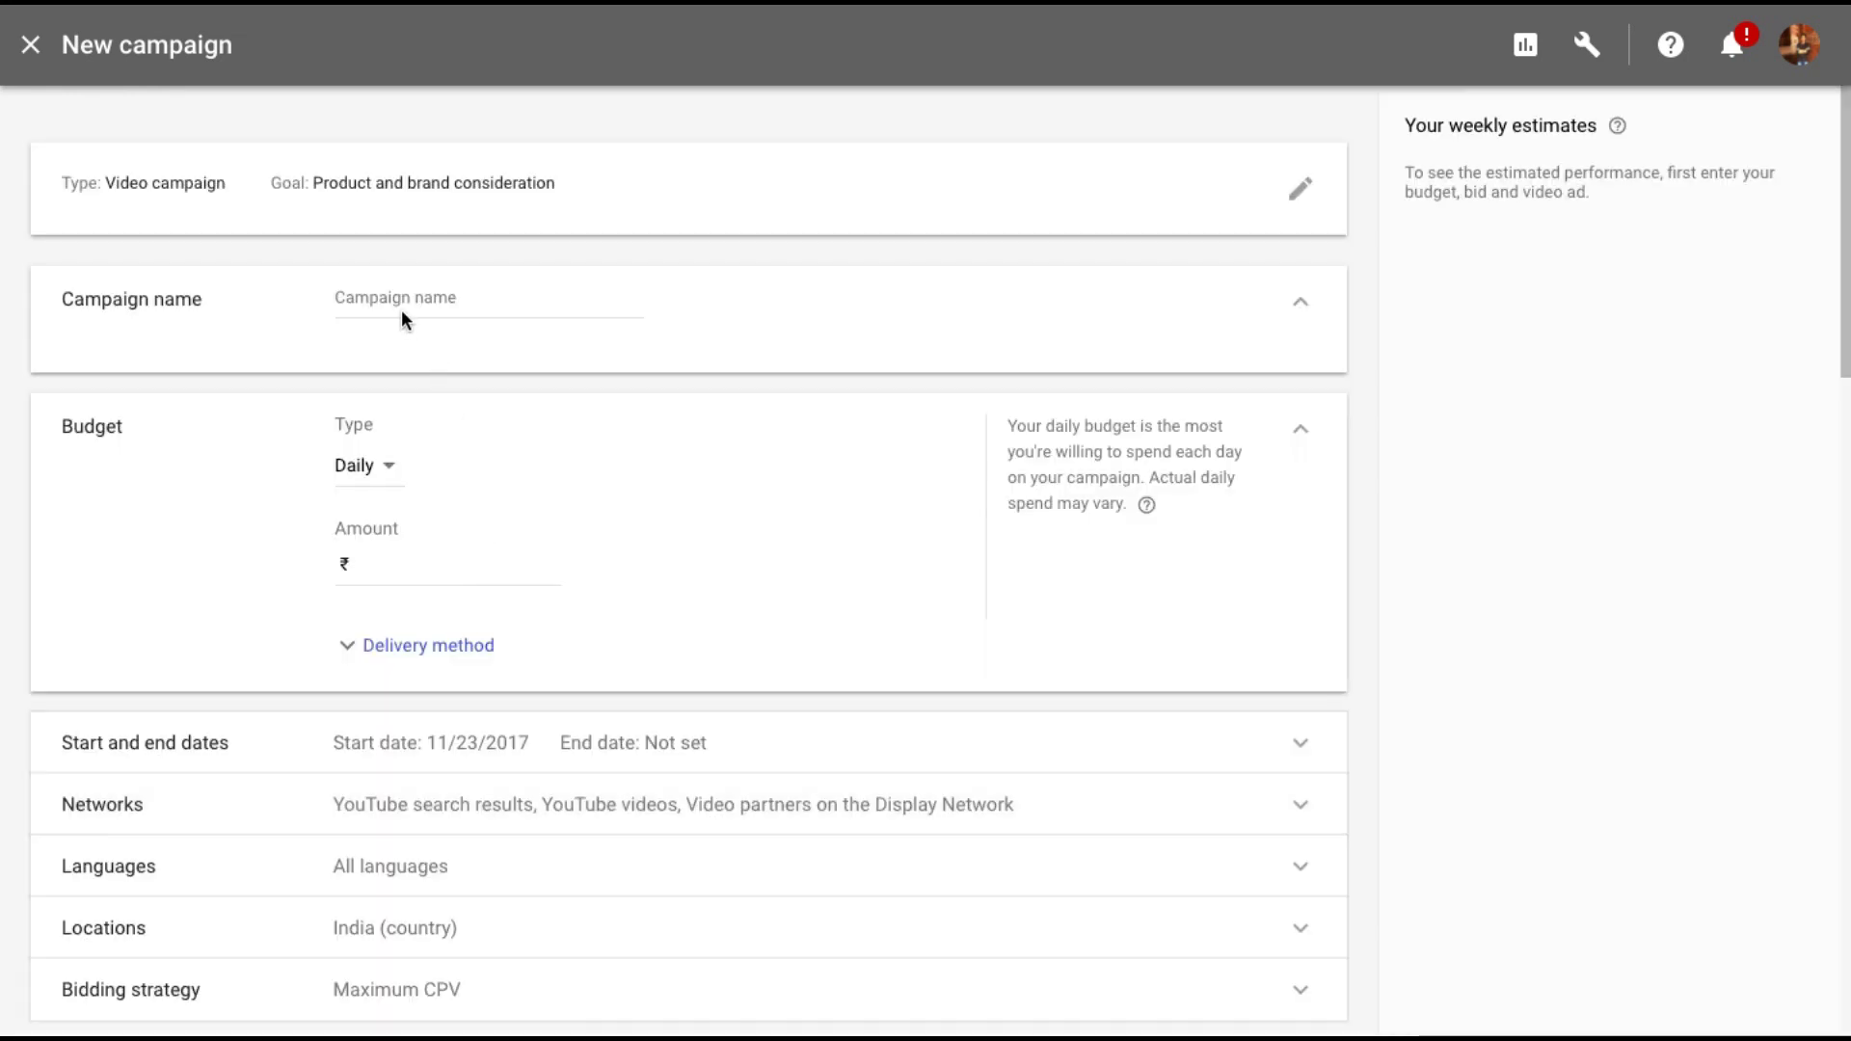
Step: Name the campaign Snapchat Ads and keep the budget type as Daily
click(401, 305)
text(Snap)
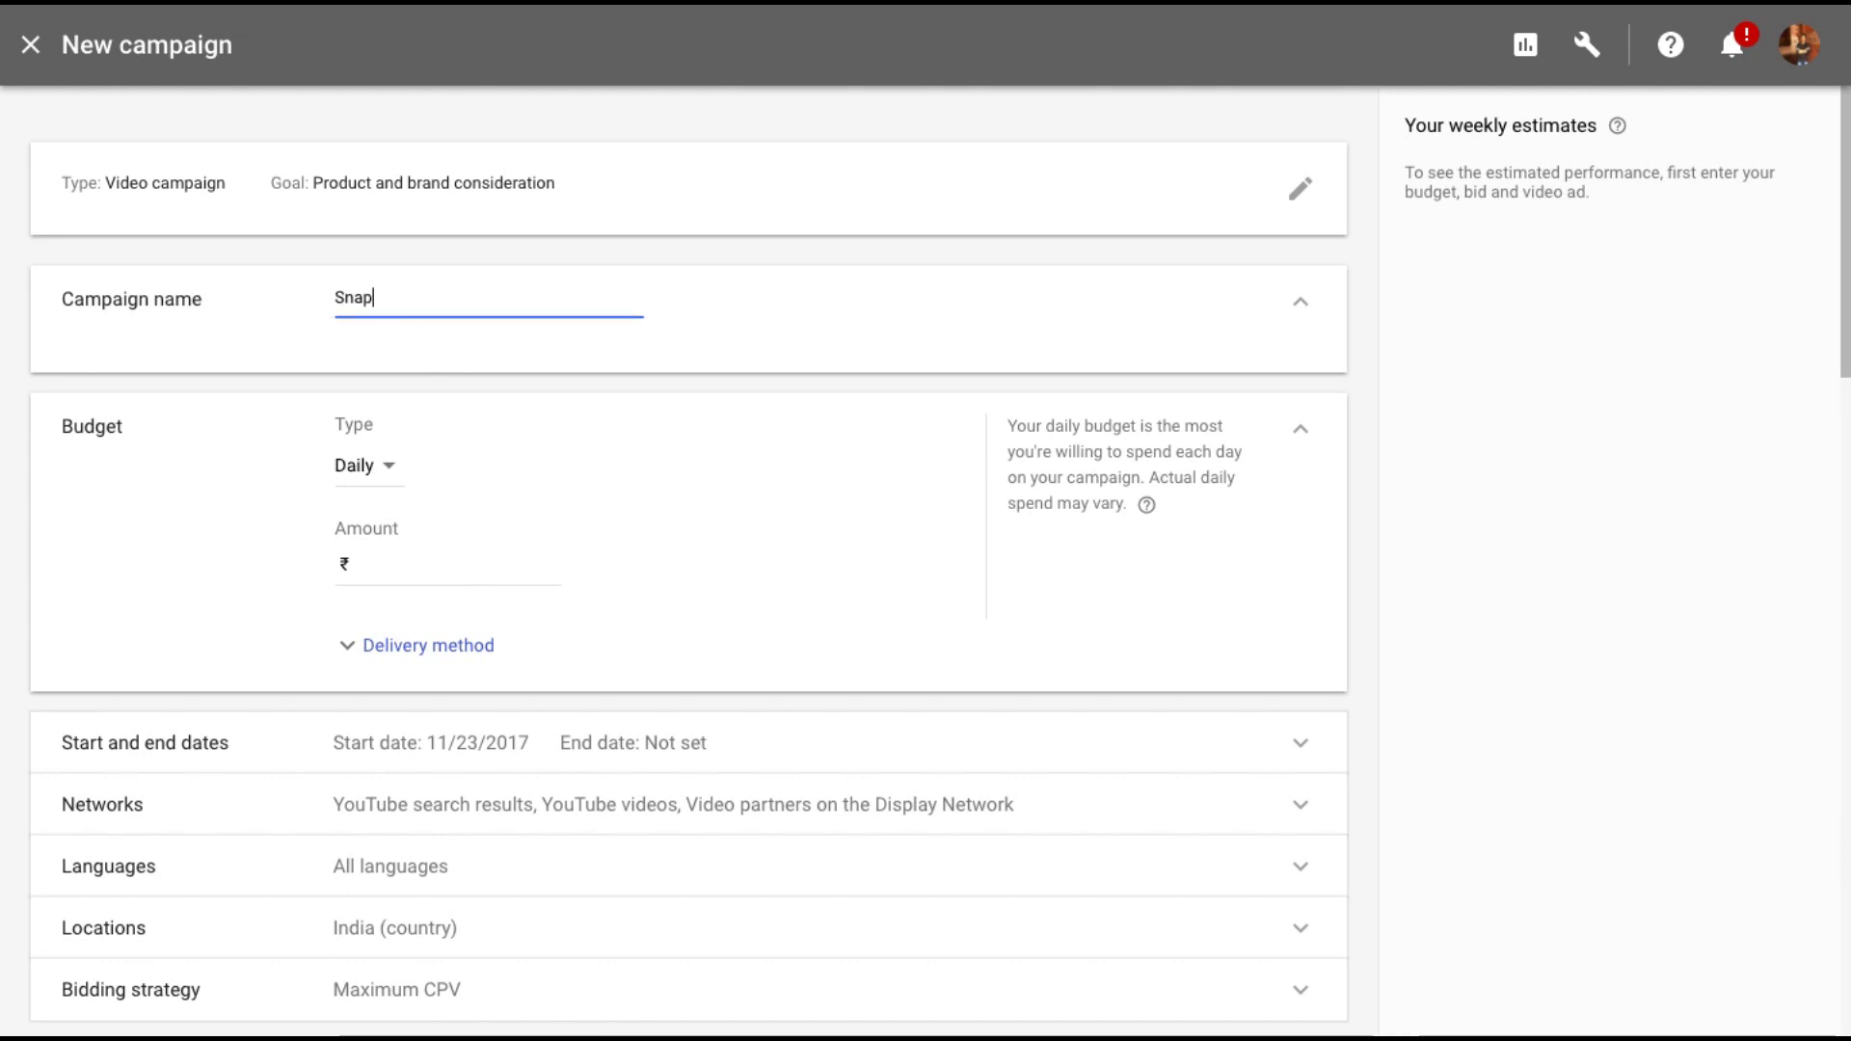
text(chat A)
text(ds)
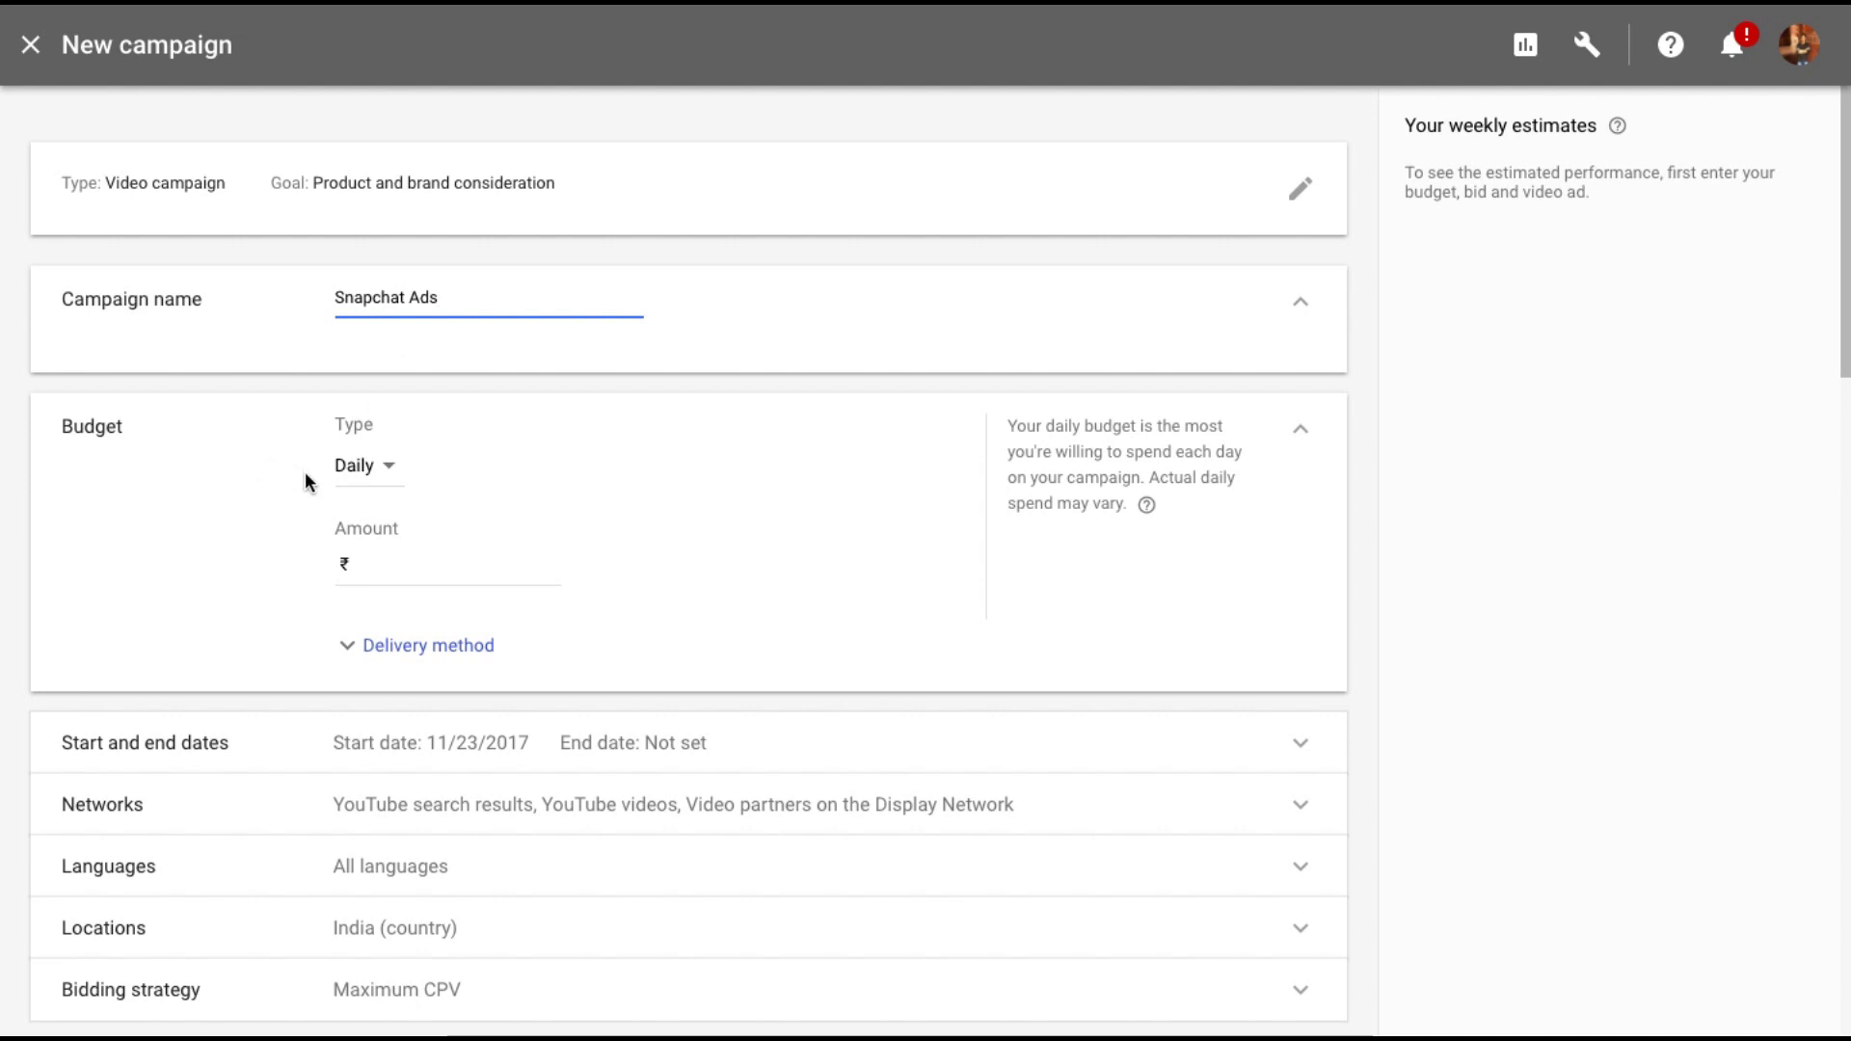
click(361, 466)
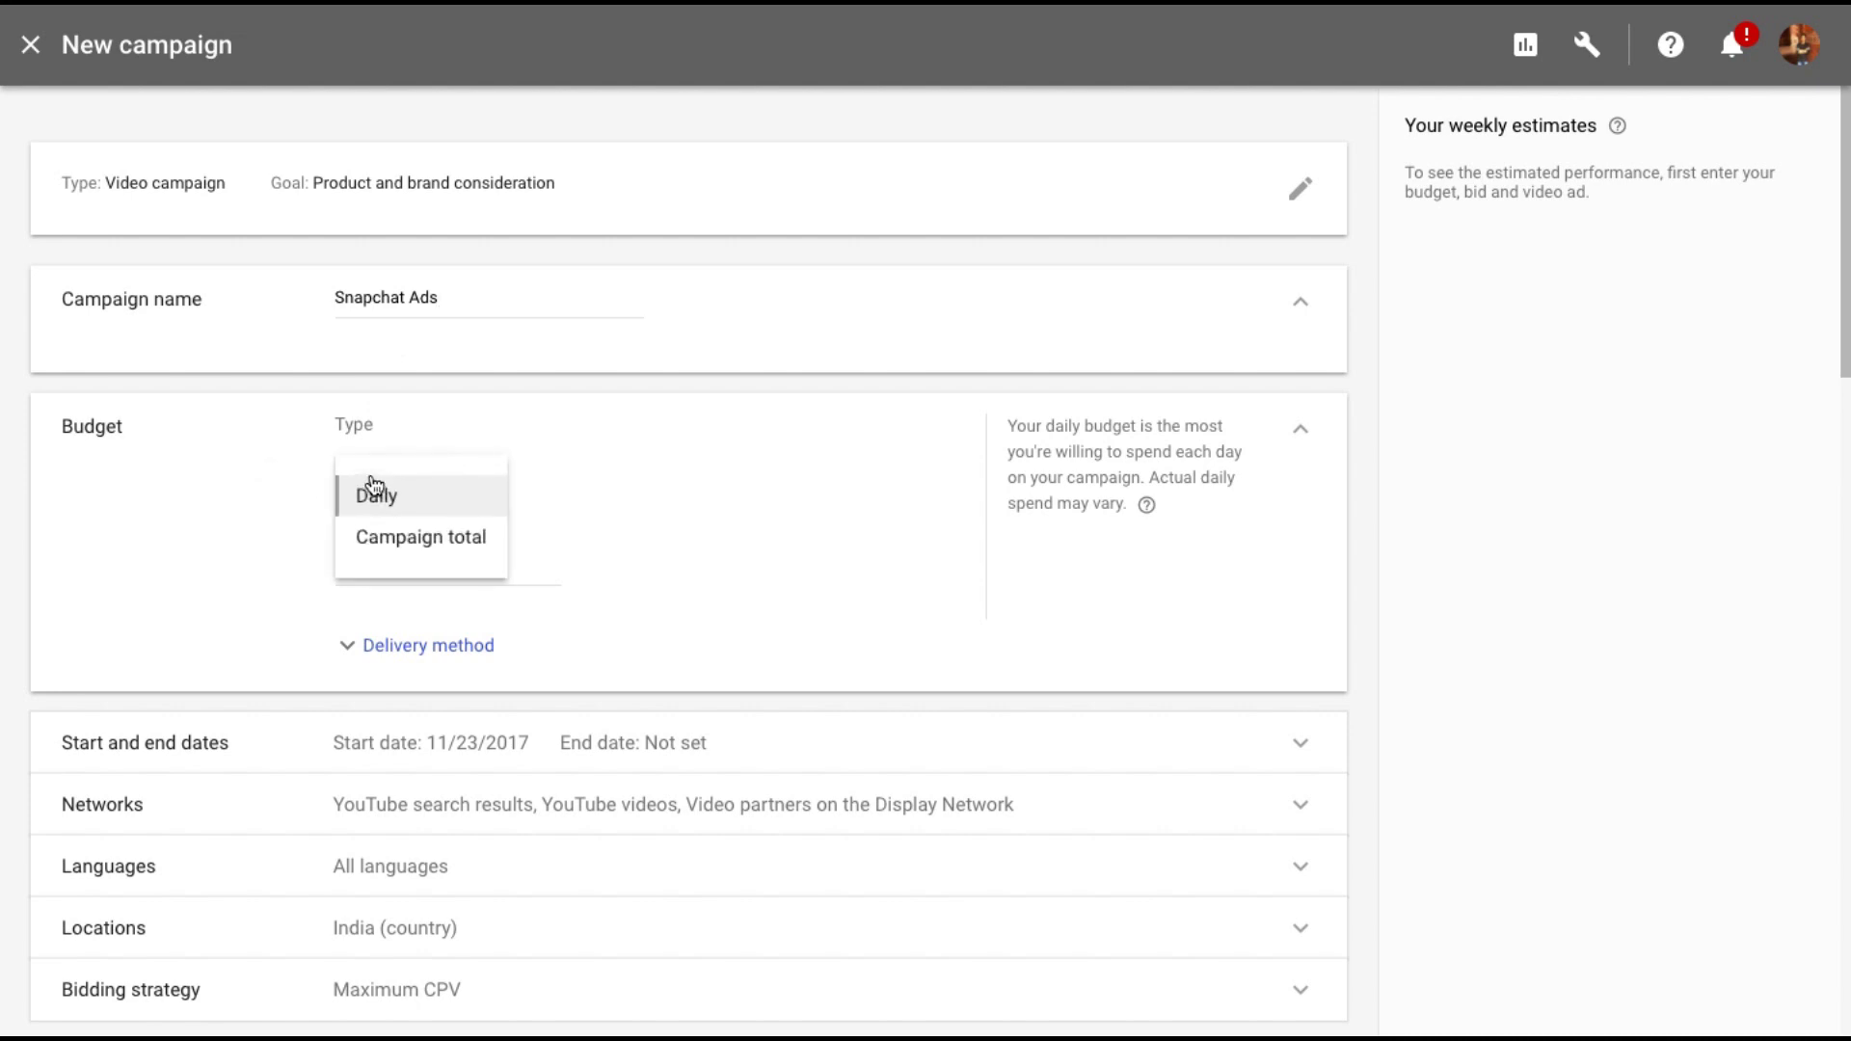
click(260, 527)
Step: Enter a daily budget of 100 and review the standard delivery method
click(413, 563)
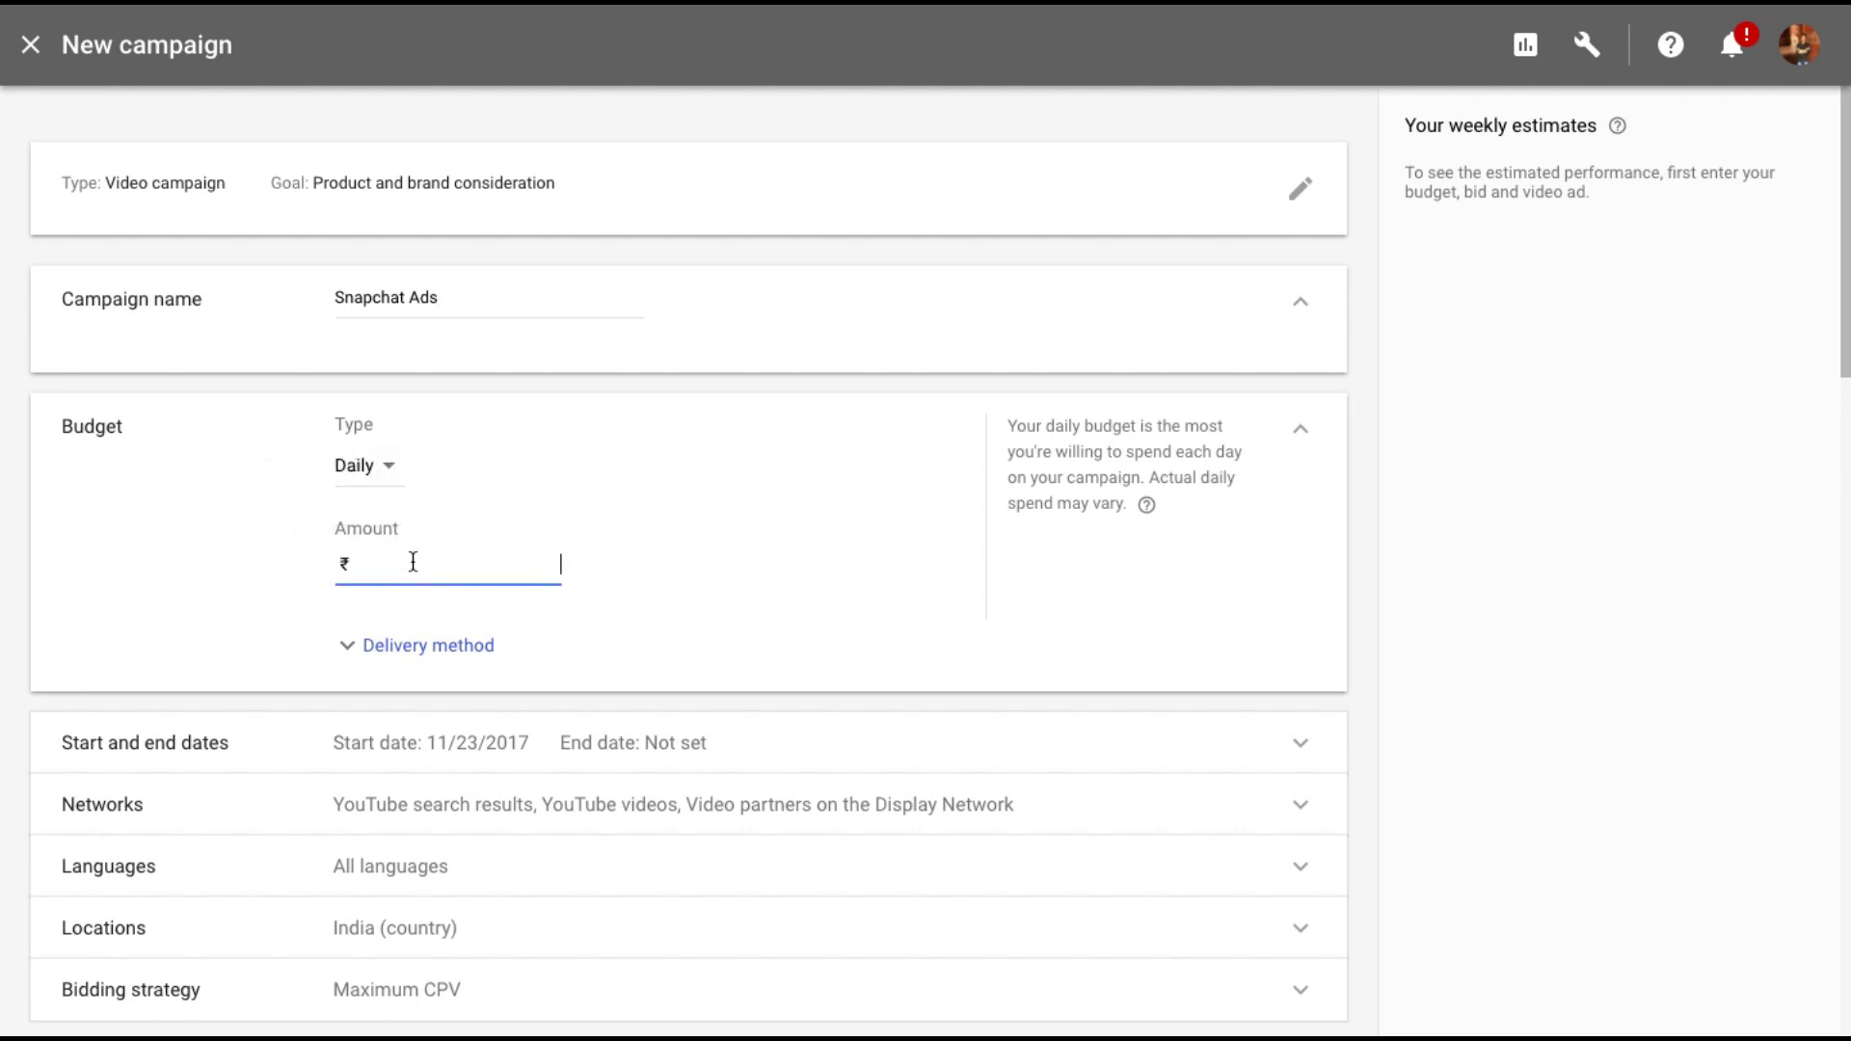
text(100)
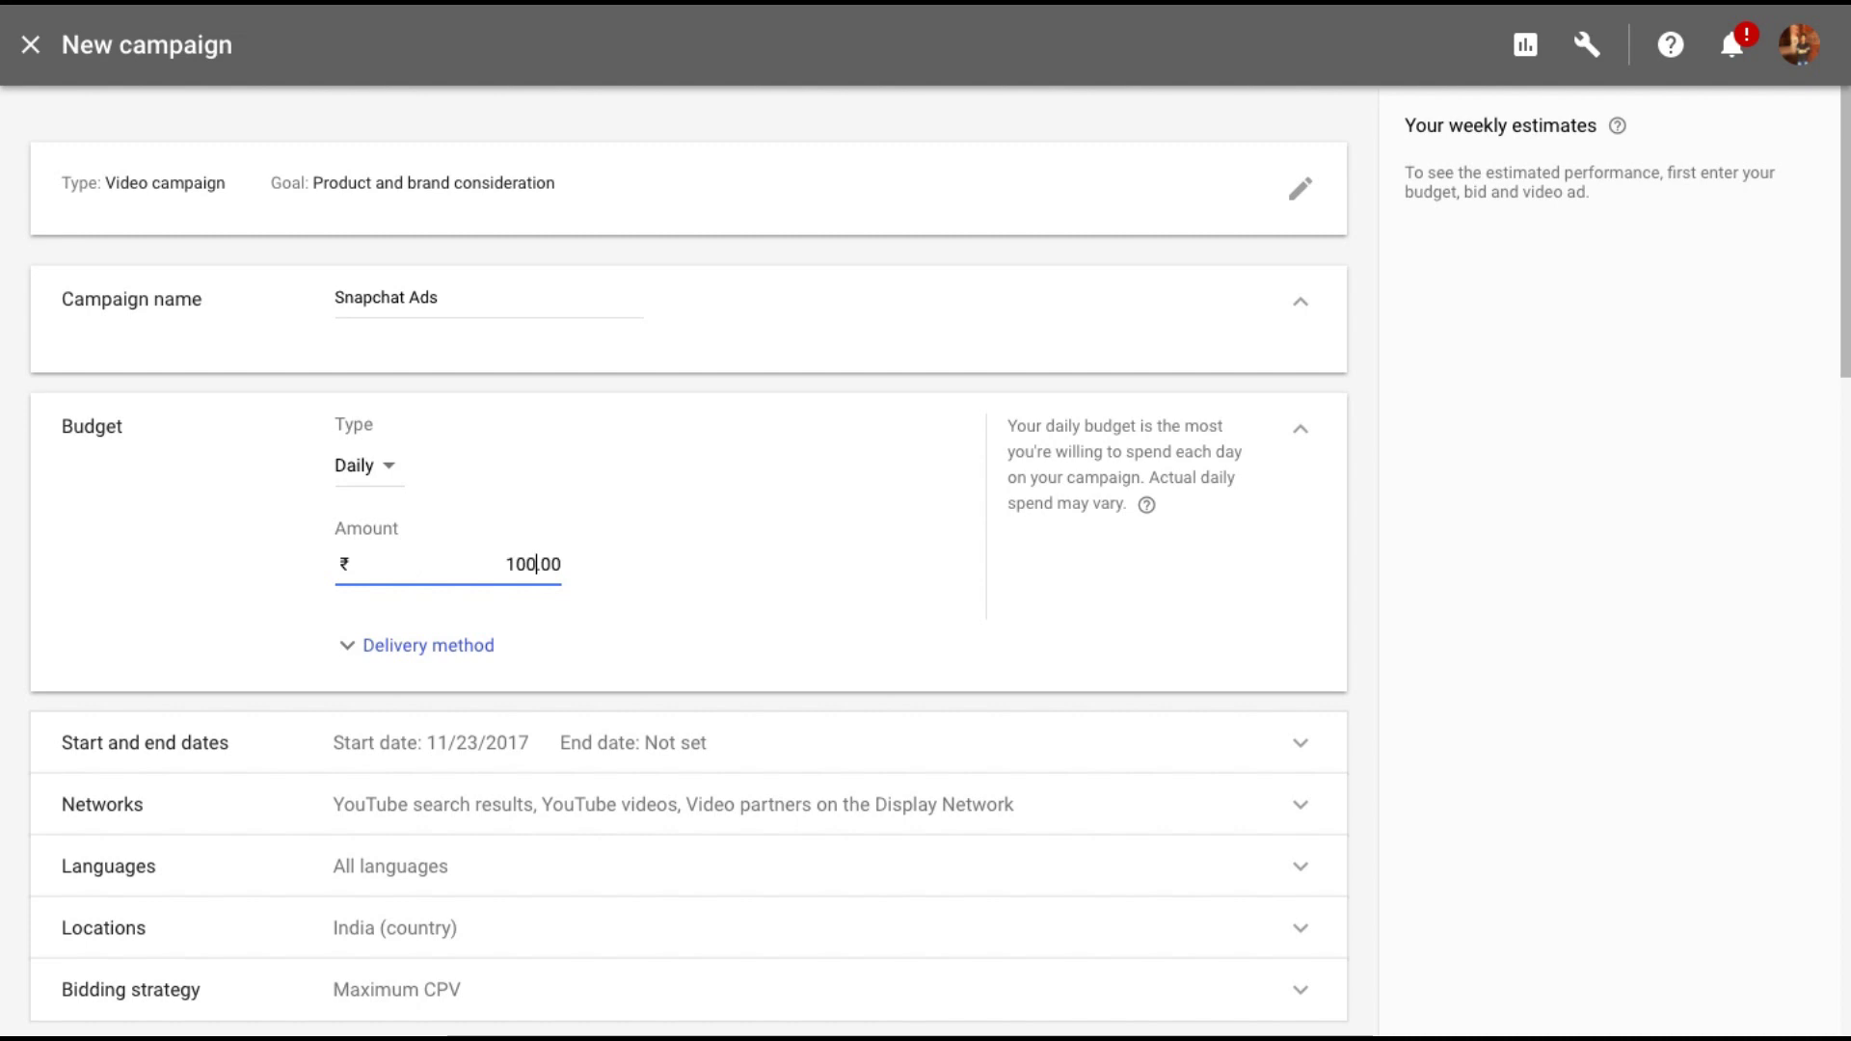
click(758, 514)
scroll(759, 514, down, 1)
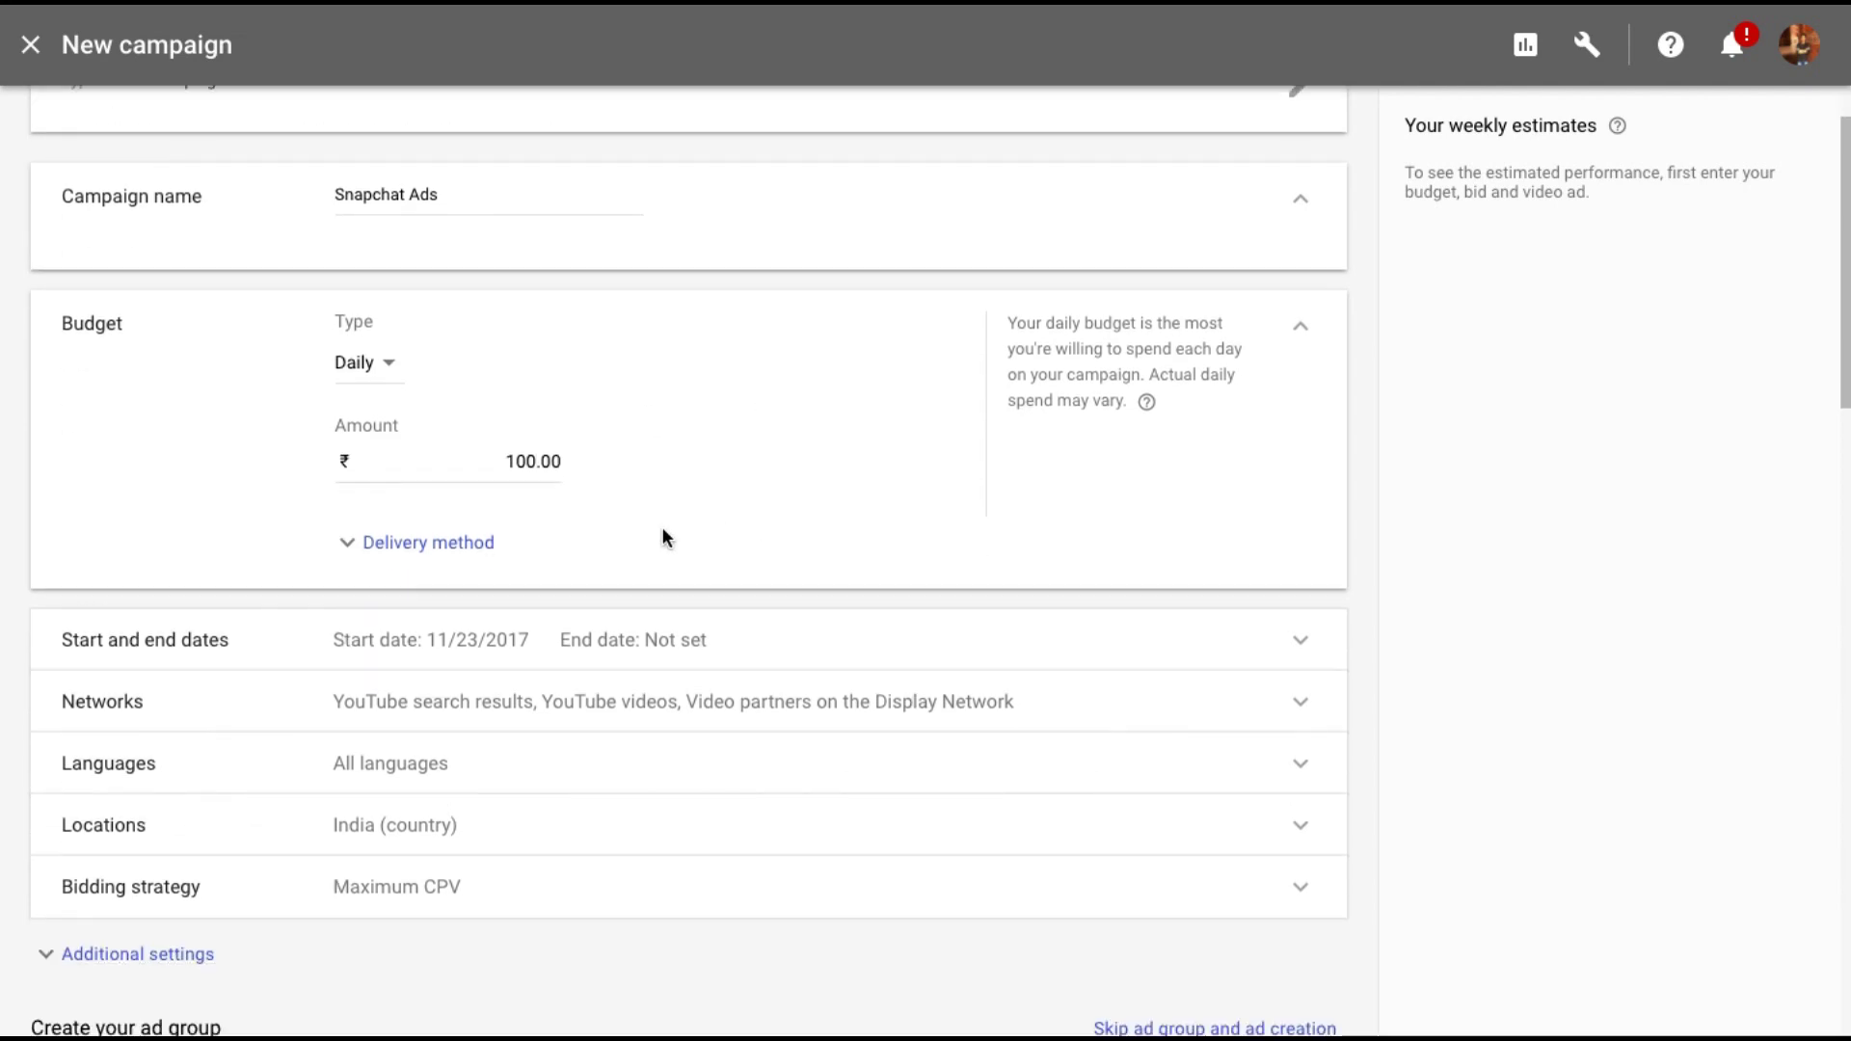
click(465, 541)
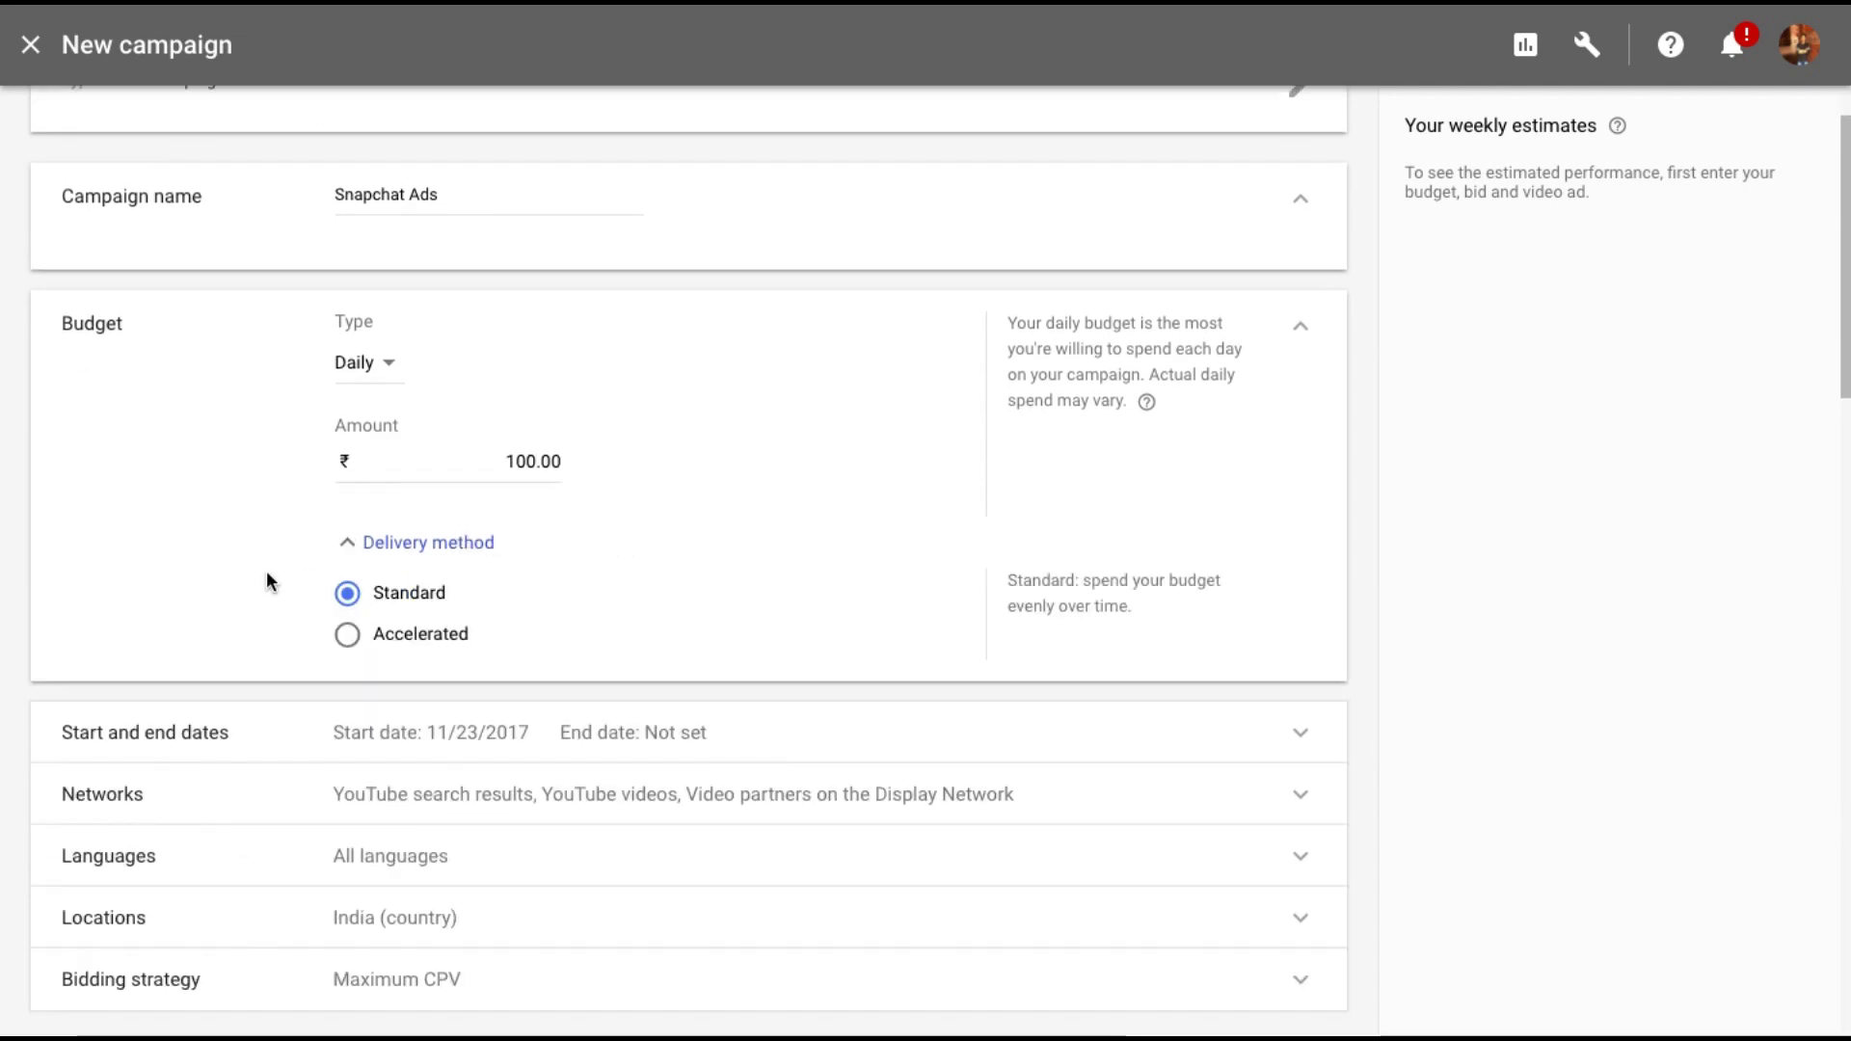
scroll(266, 580, down, 1)
scroll(266, 579, down, 1)
scroll(266, 580, down, 1)
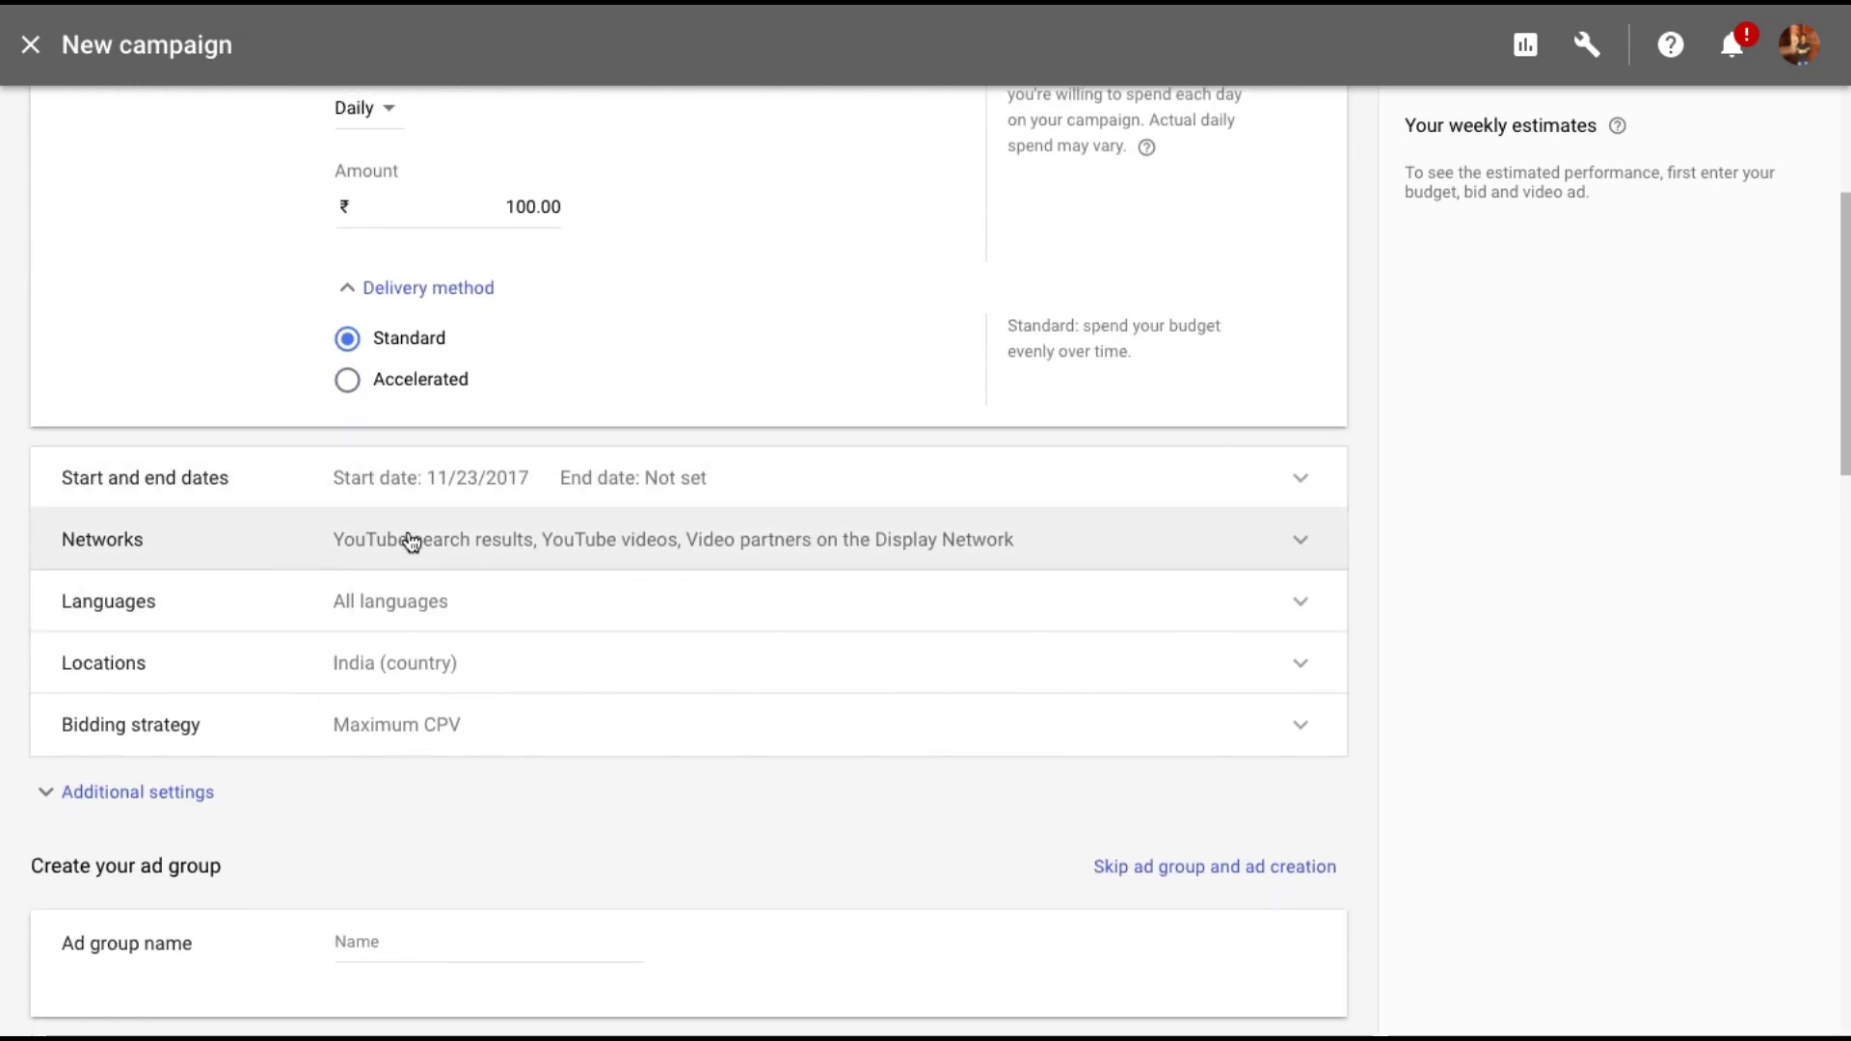
click(344, 533)
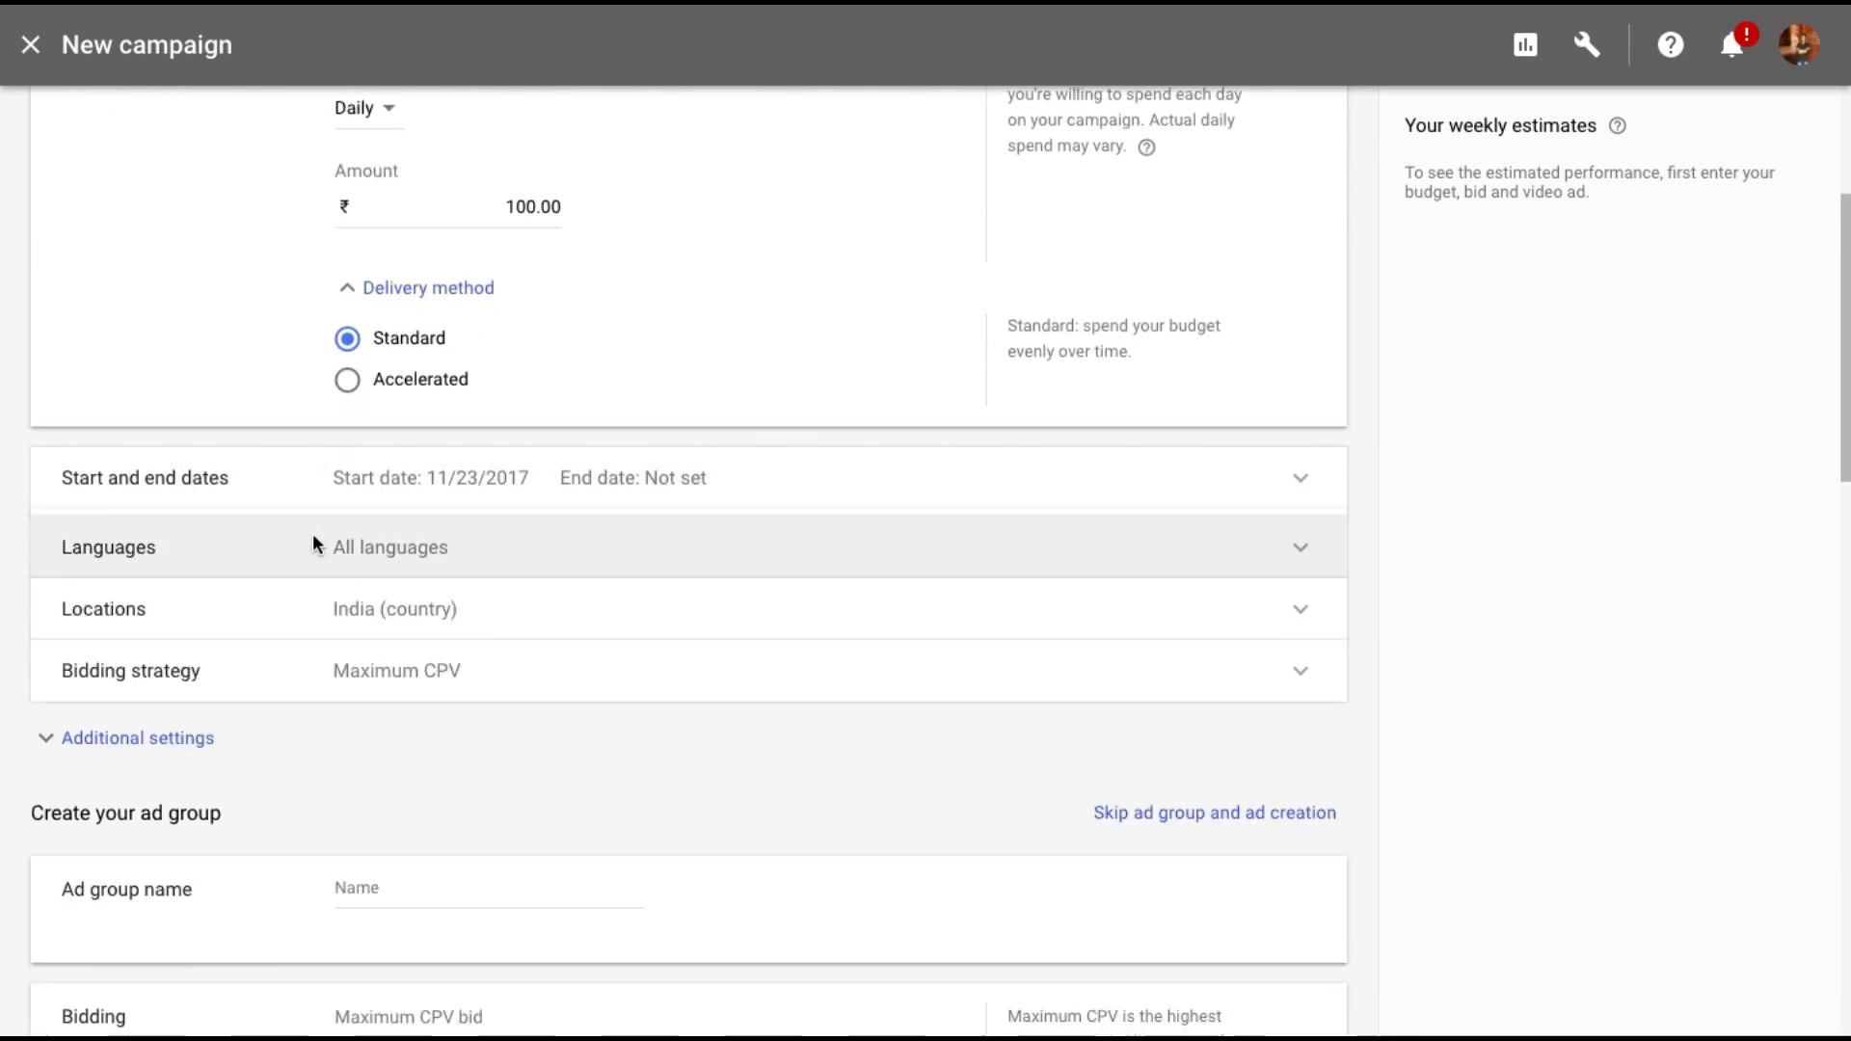
scroll(372, 643, down, 1)
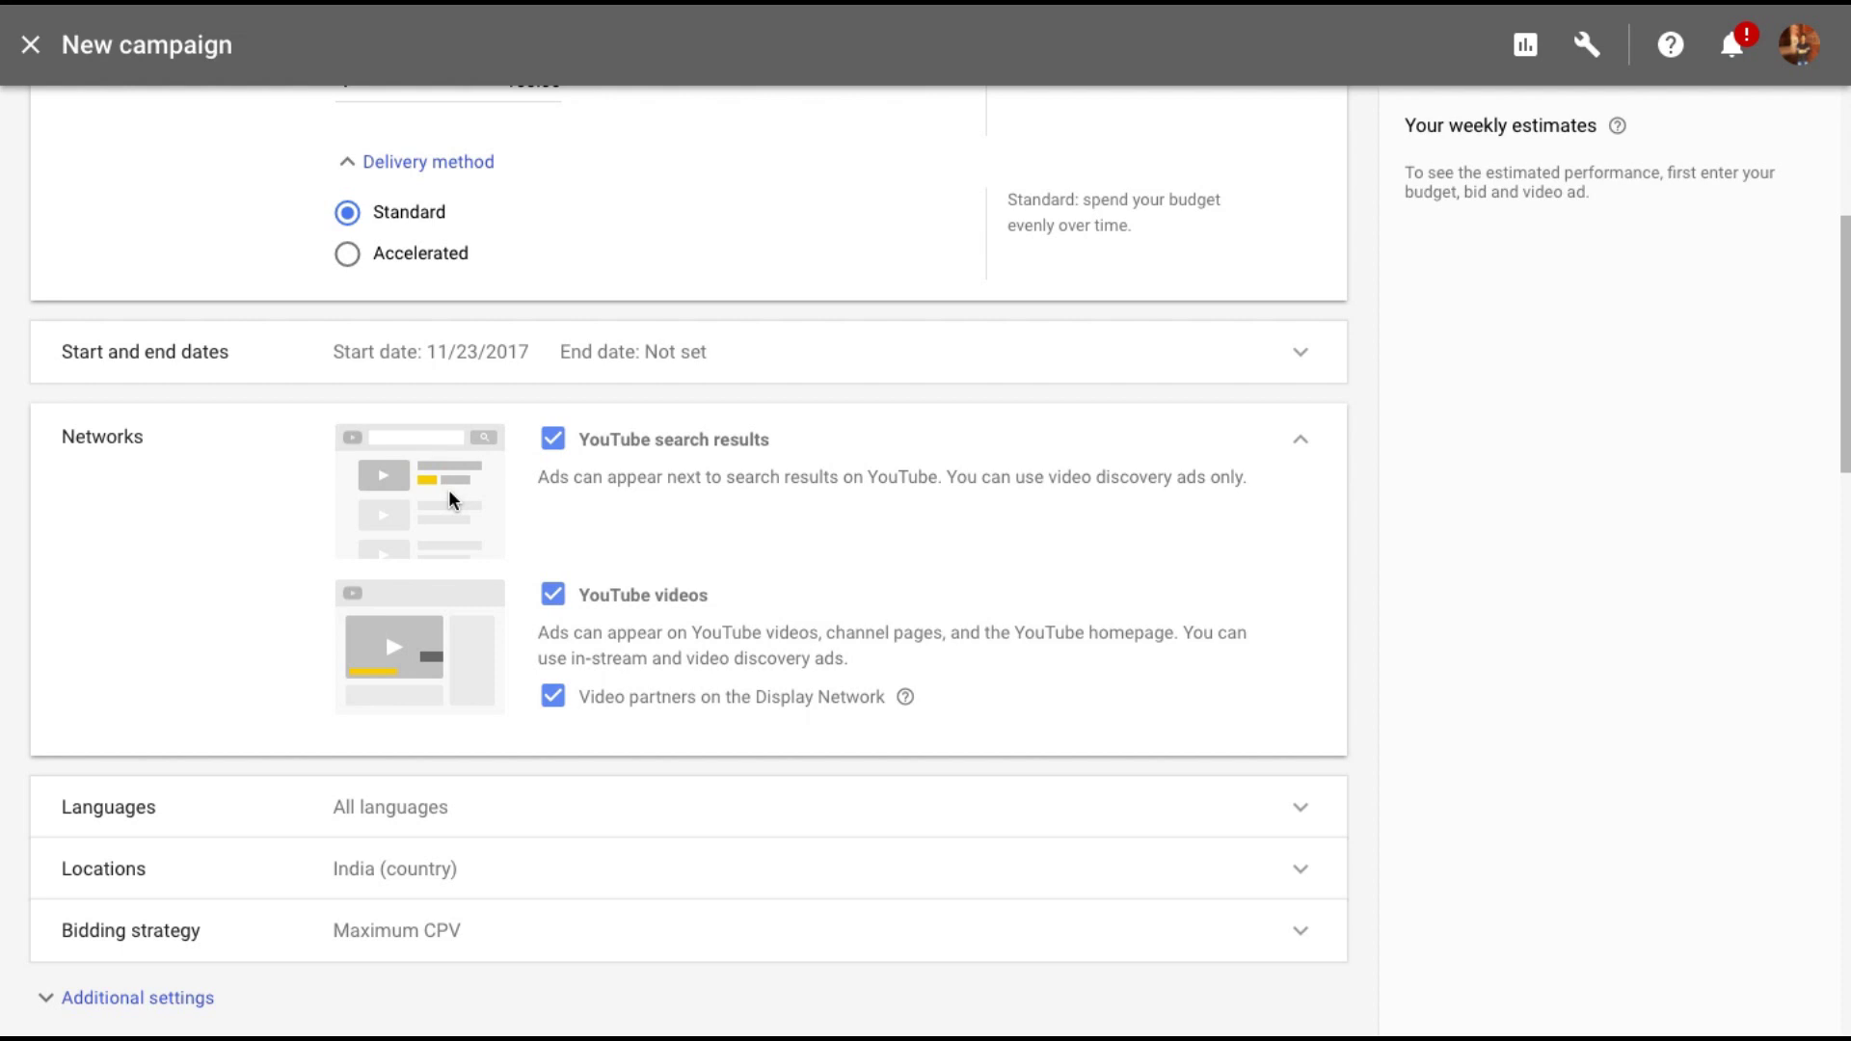
Step: Uncheck YouTube videos so only YouTube search results remains as a network
click(552, 595)
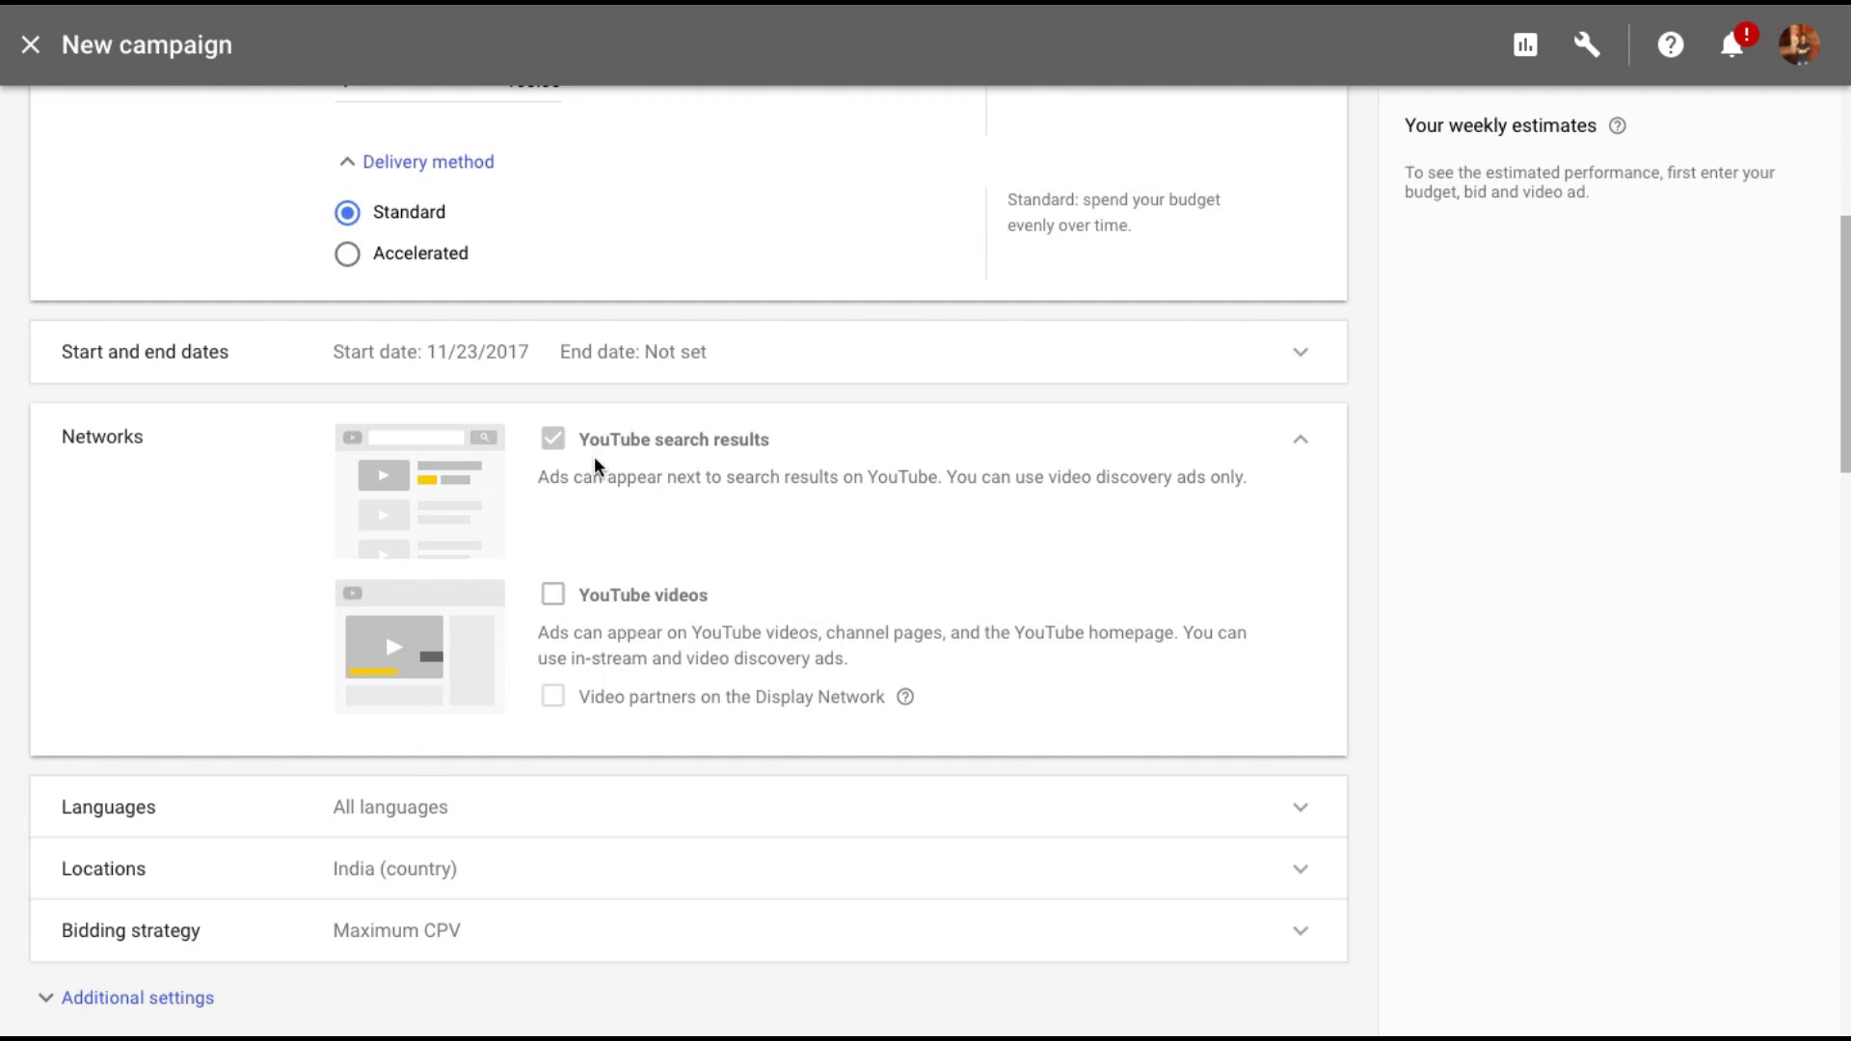
scroll(1144, 584, down, 2)
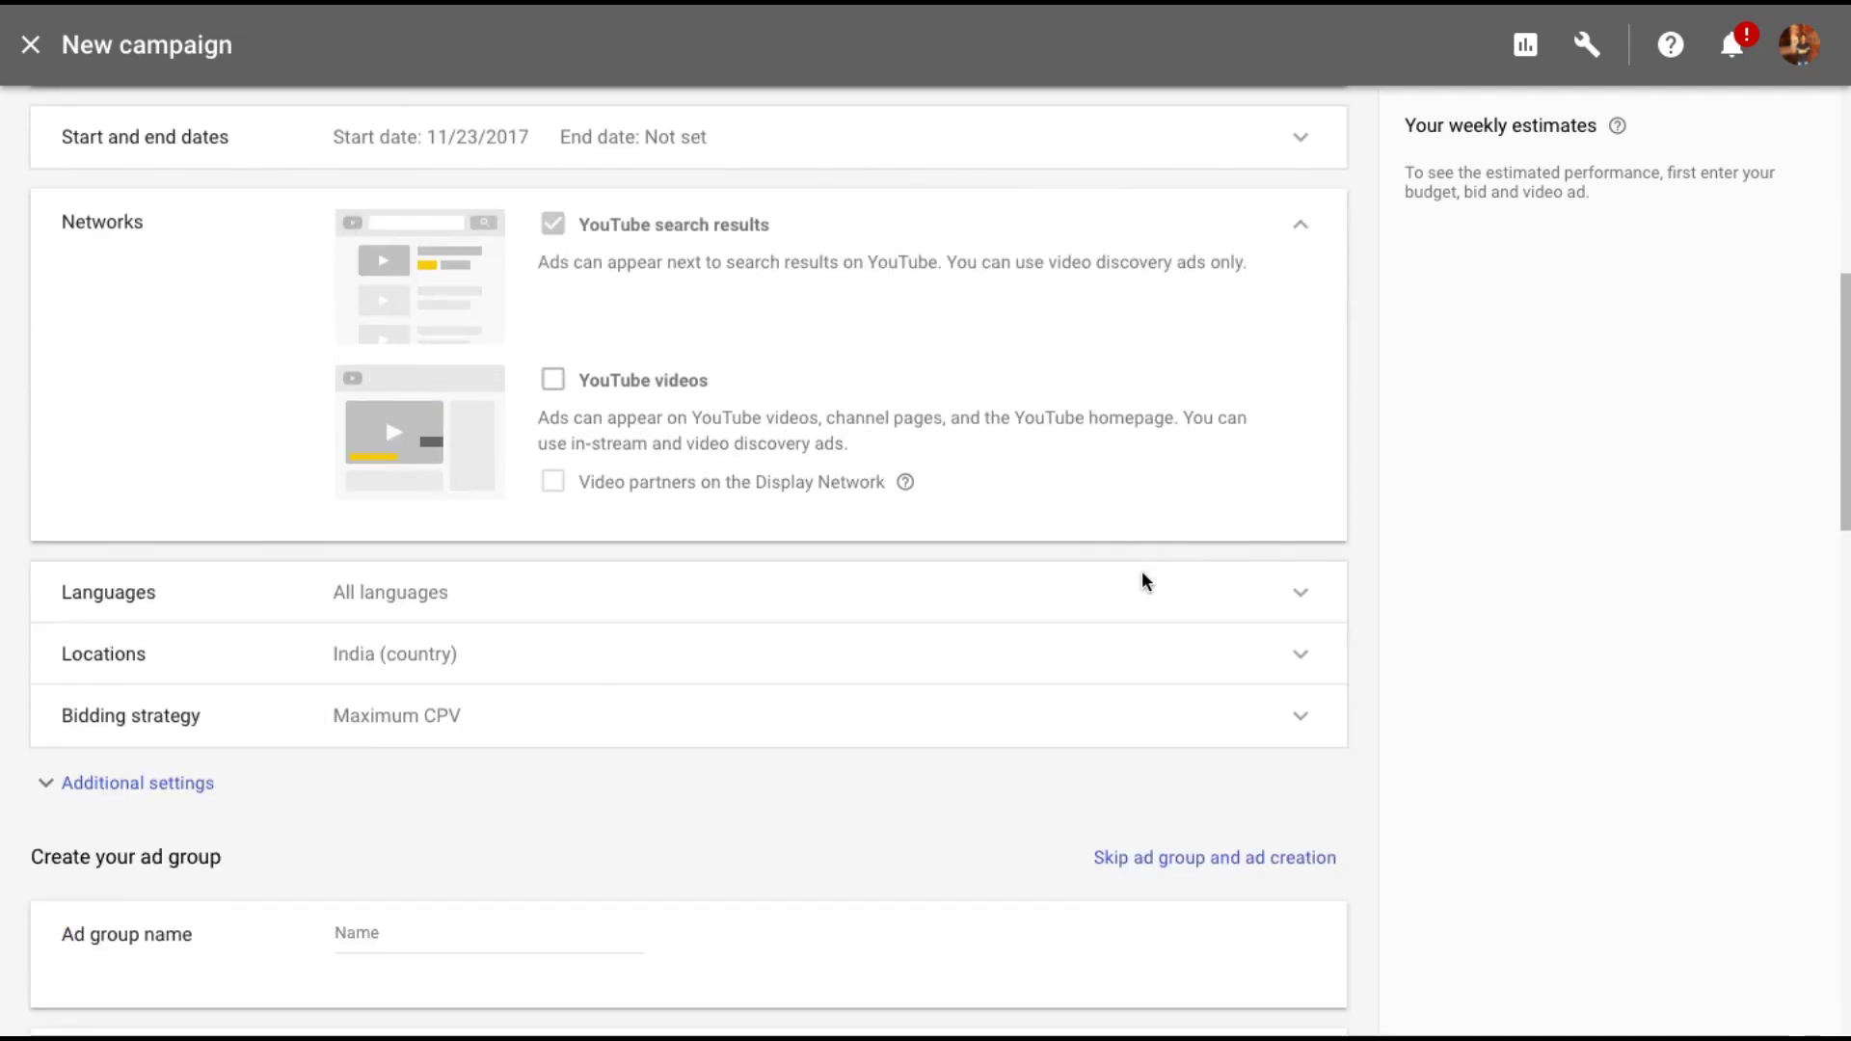
Step: Target English as the only campaign language, found by searching 'eng'
click(932, 593)
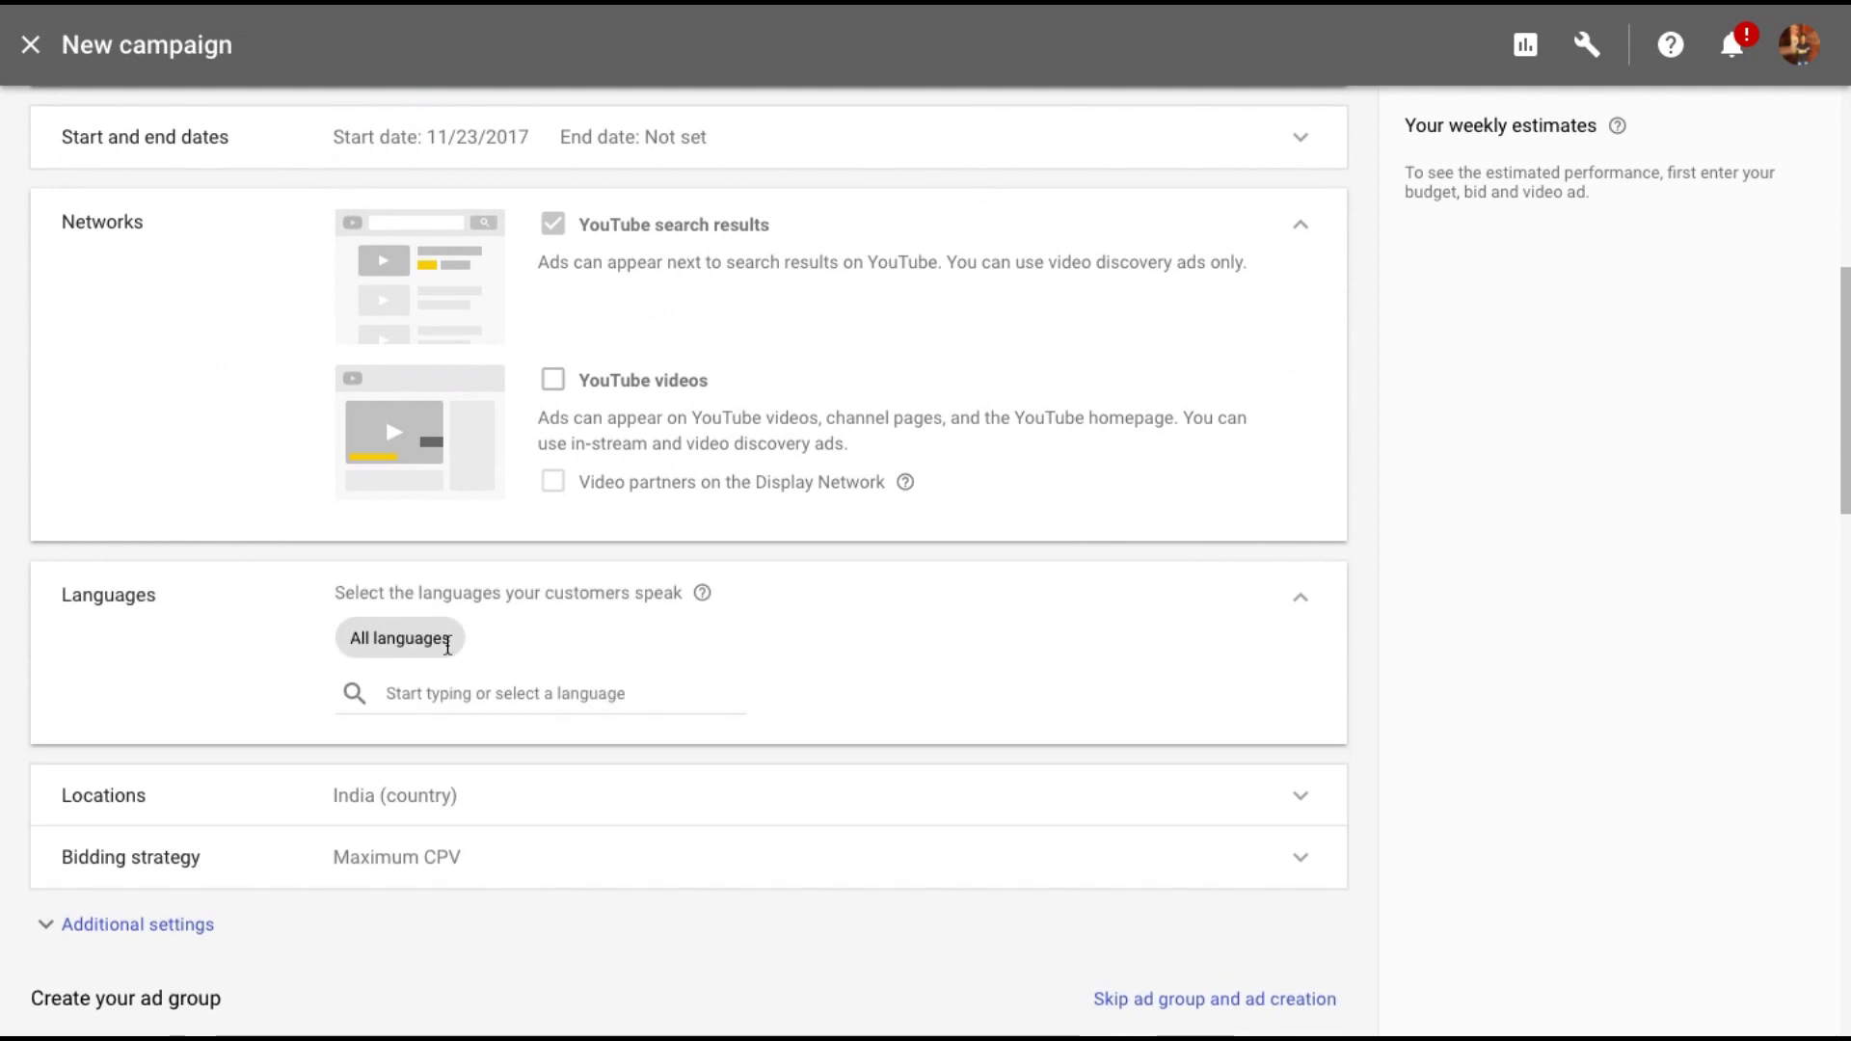
click(446, 692)
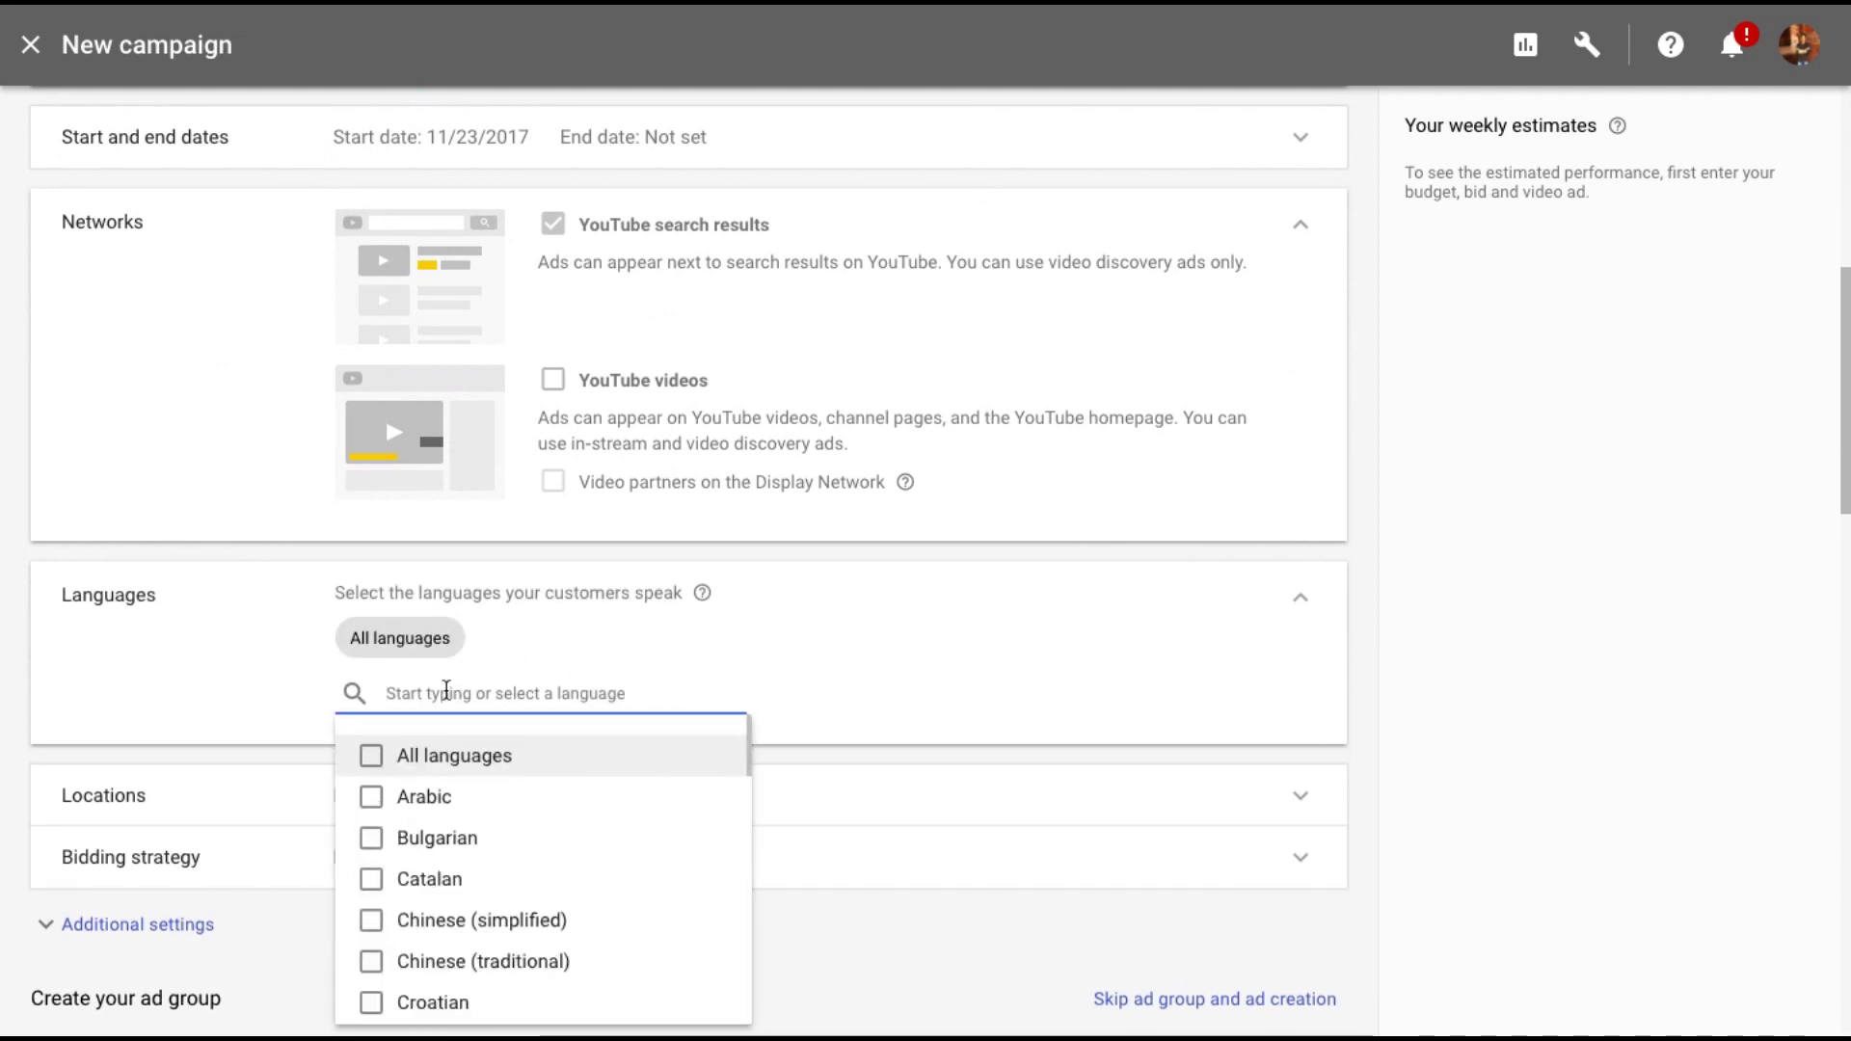
text(eng)
click(439, 752)
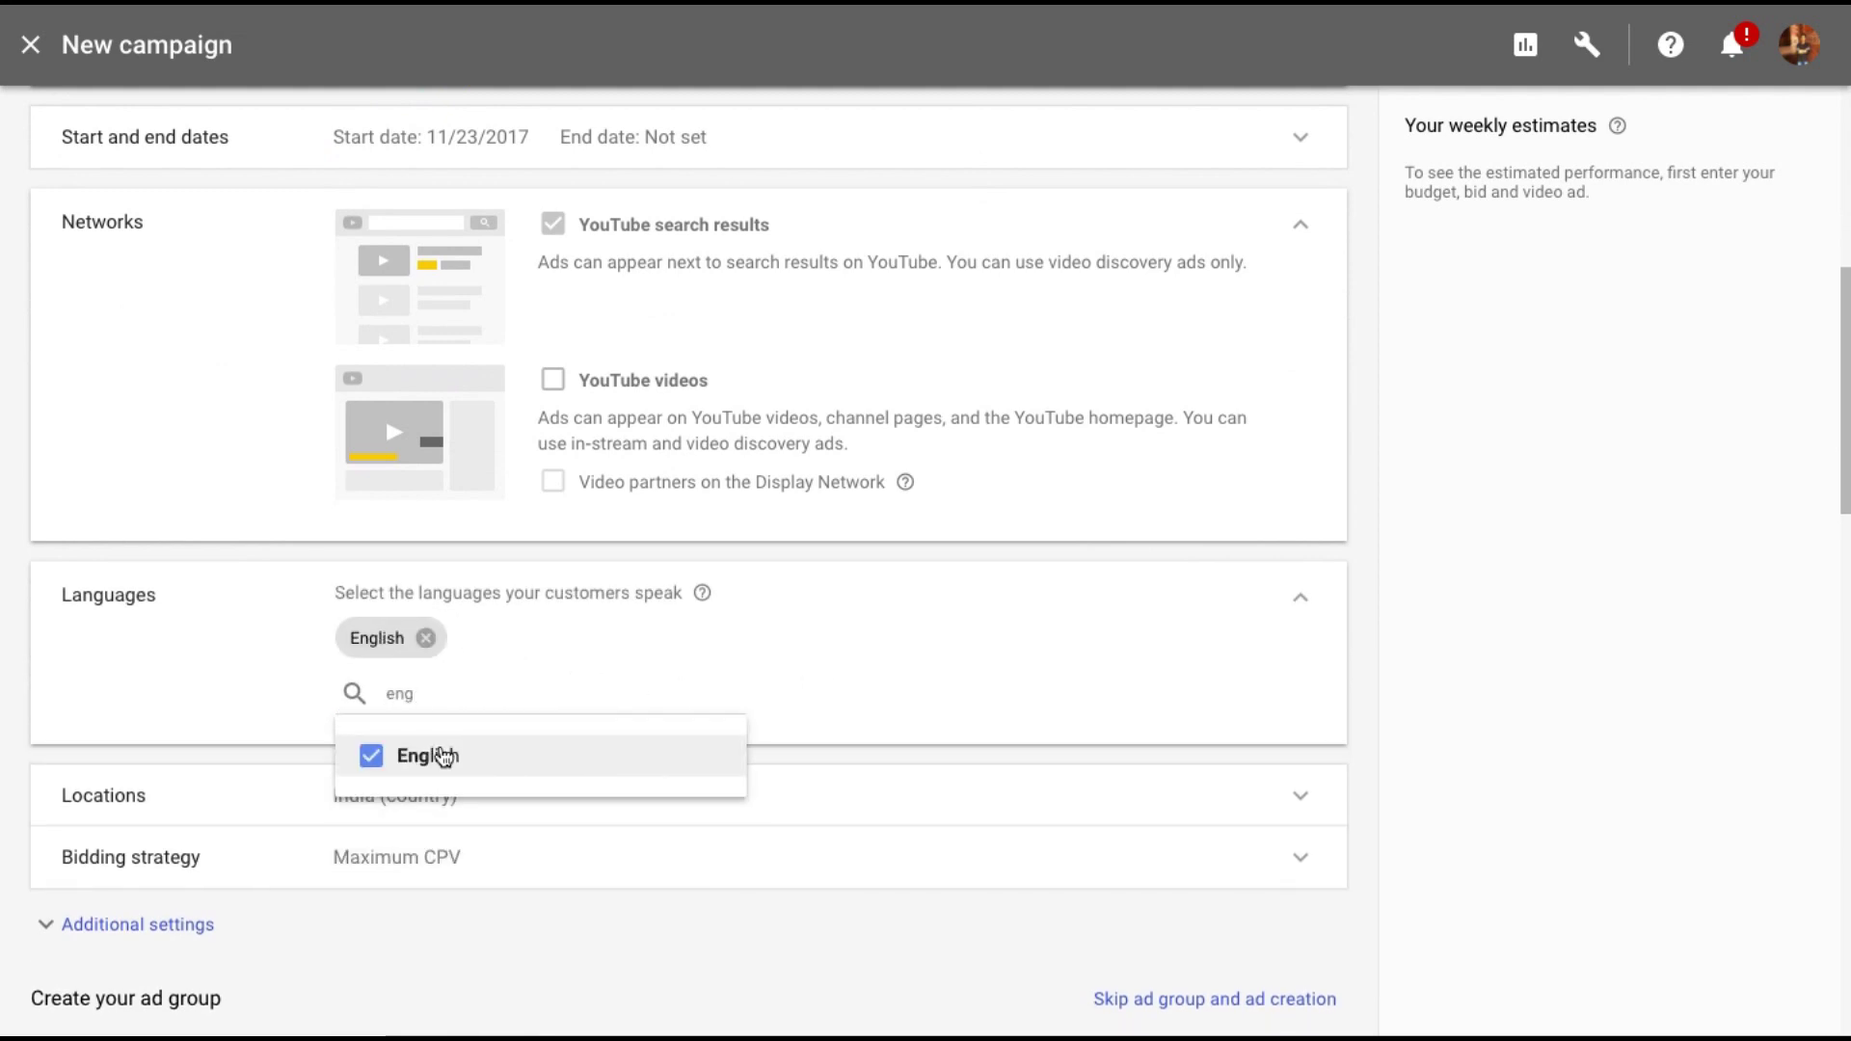
click(973, 686)
scroll(973, 687, down, 2)
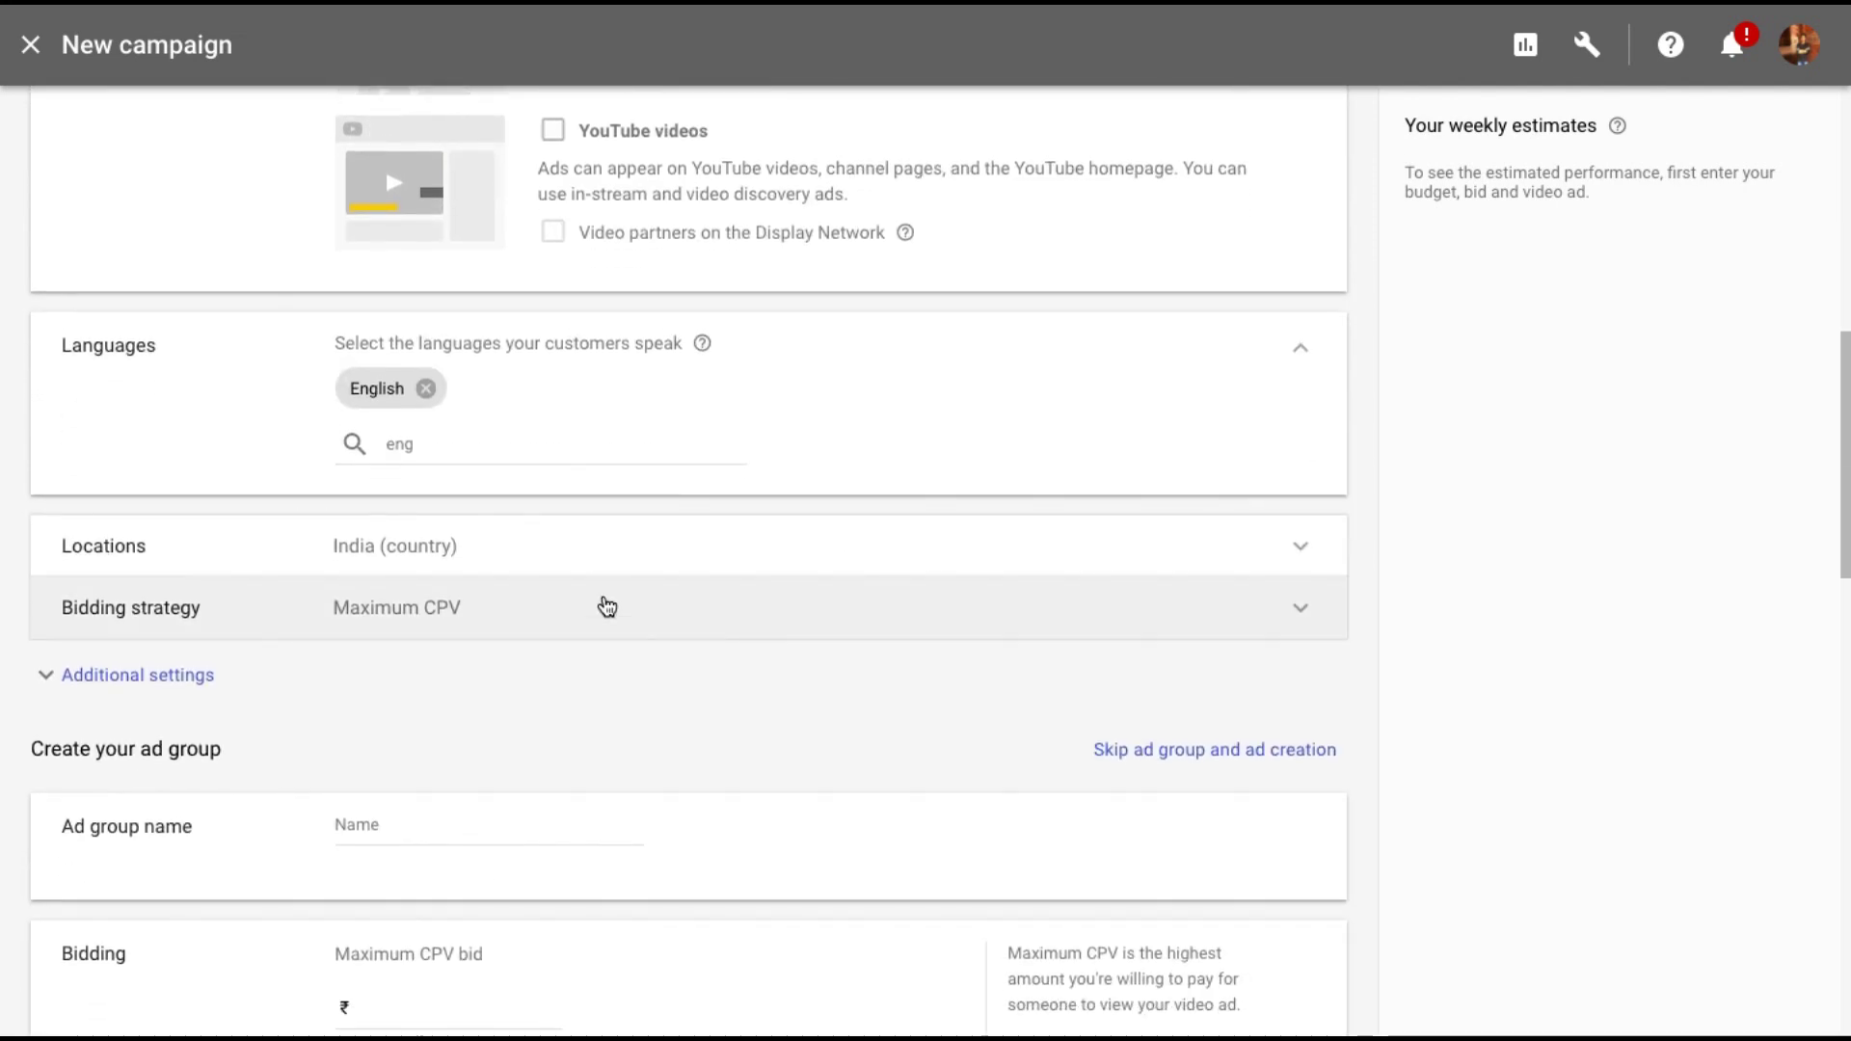
Step: Keep India as the location and Maximum CPV as the bidding strategy, then reveal additional settings
click(538, 549)
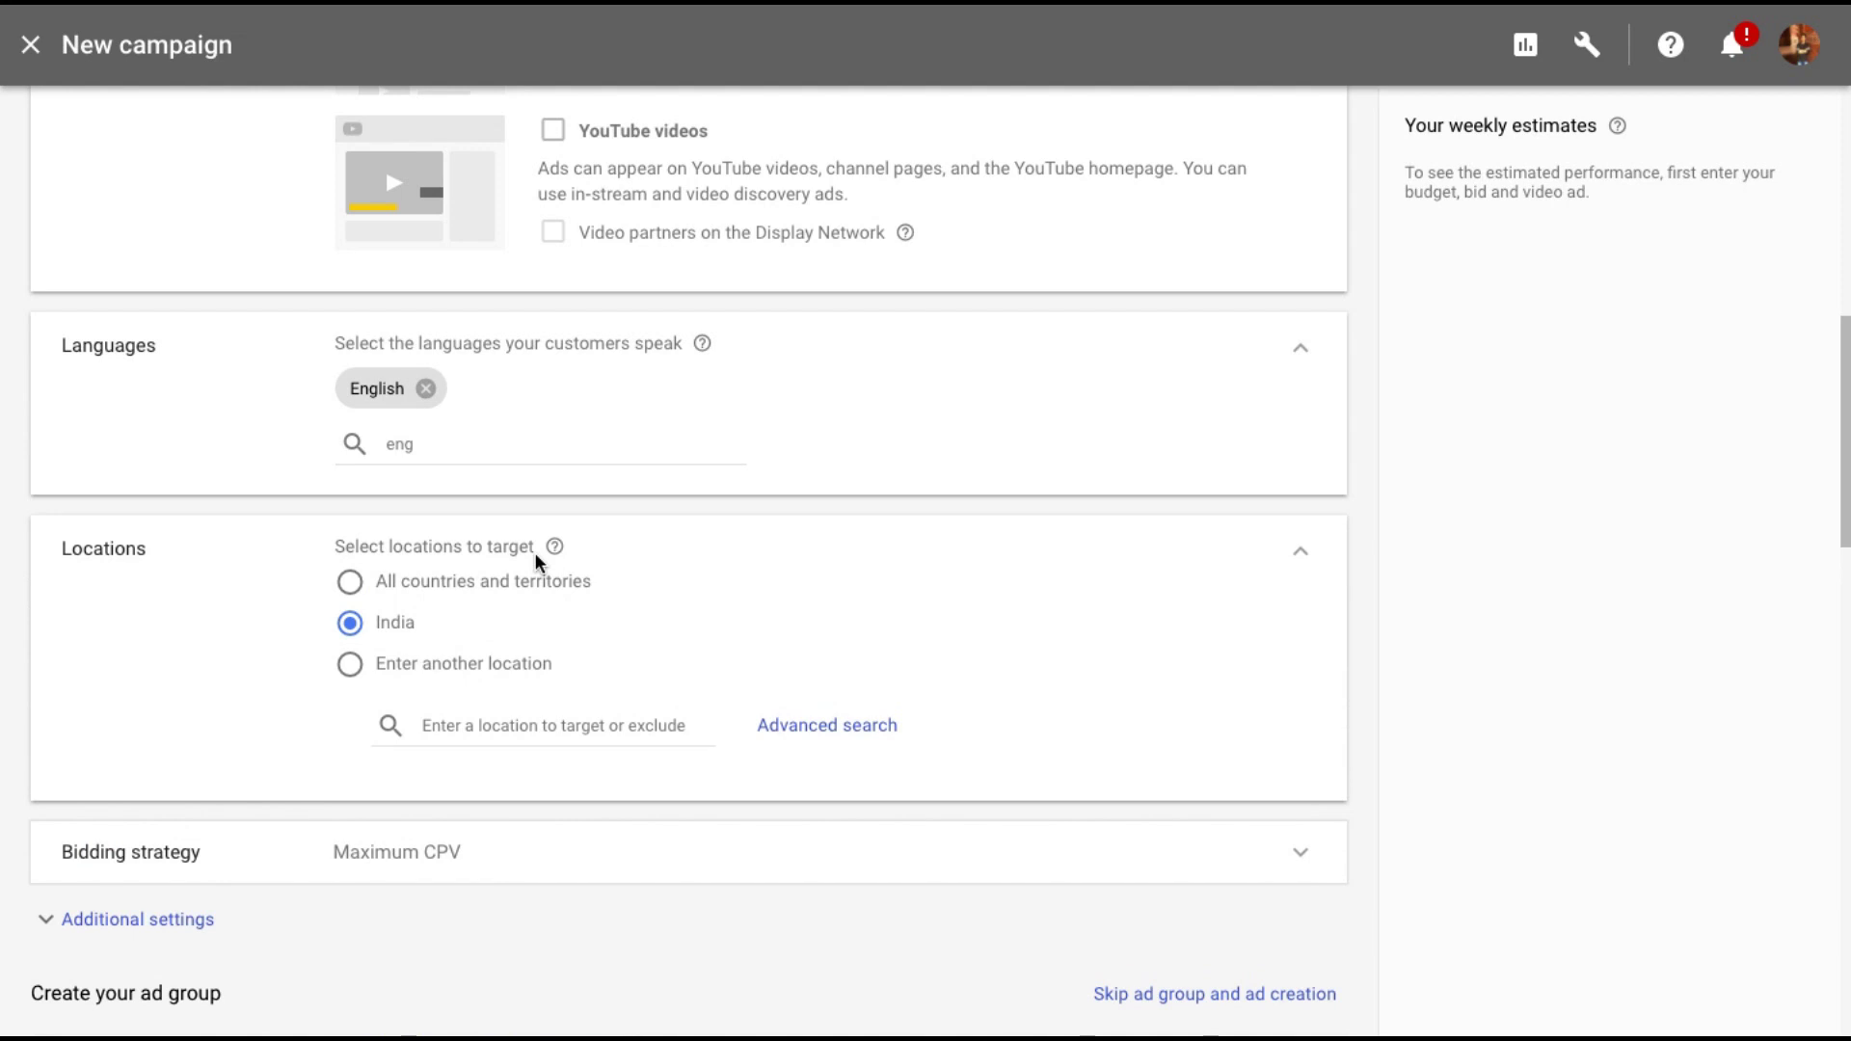
scroll(536, 553, down, 2)
click(580, 579)
click(420, 558)
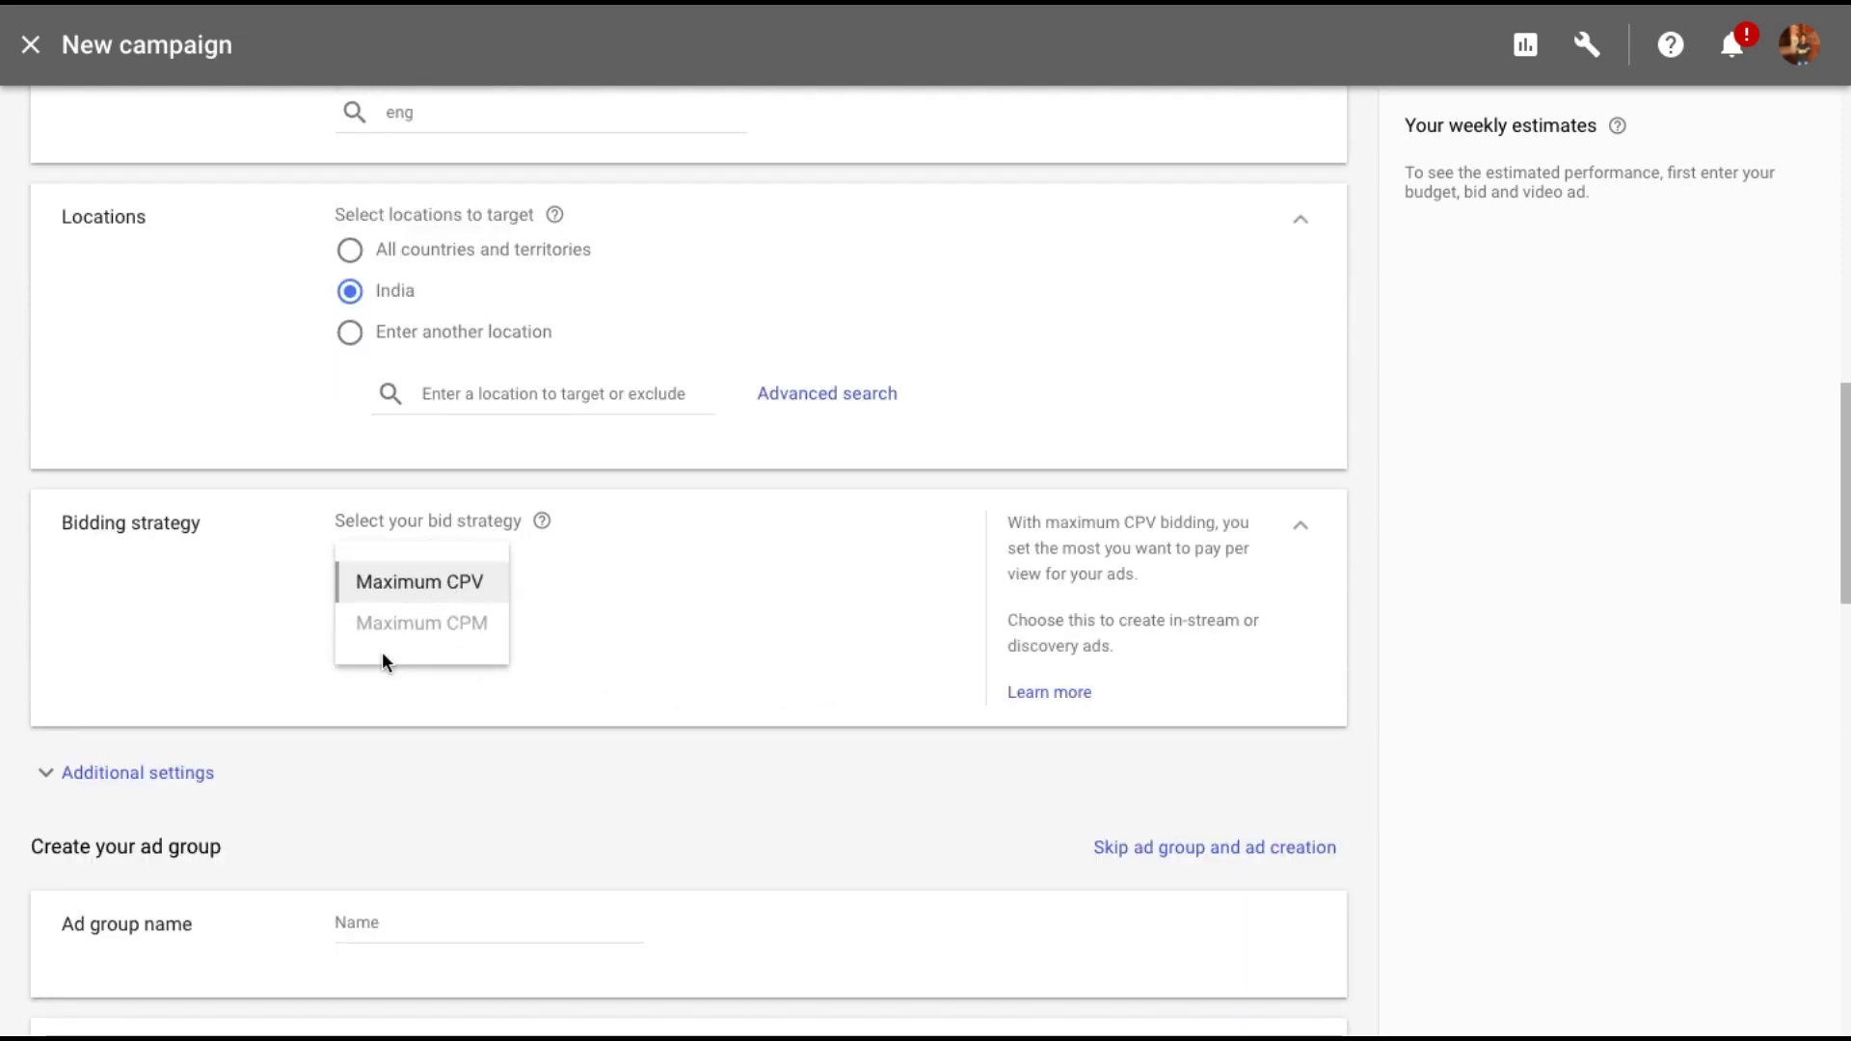
mouse_move(421, 623)
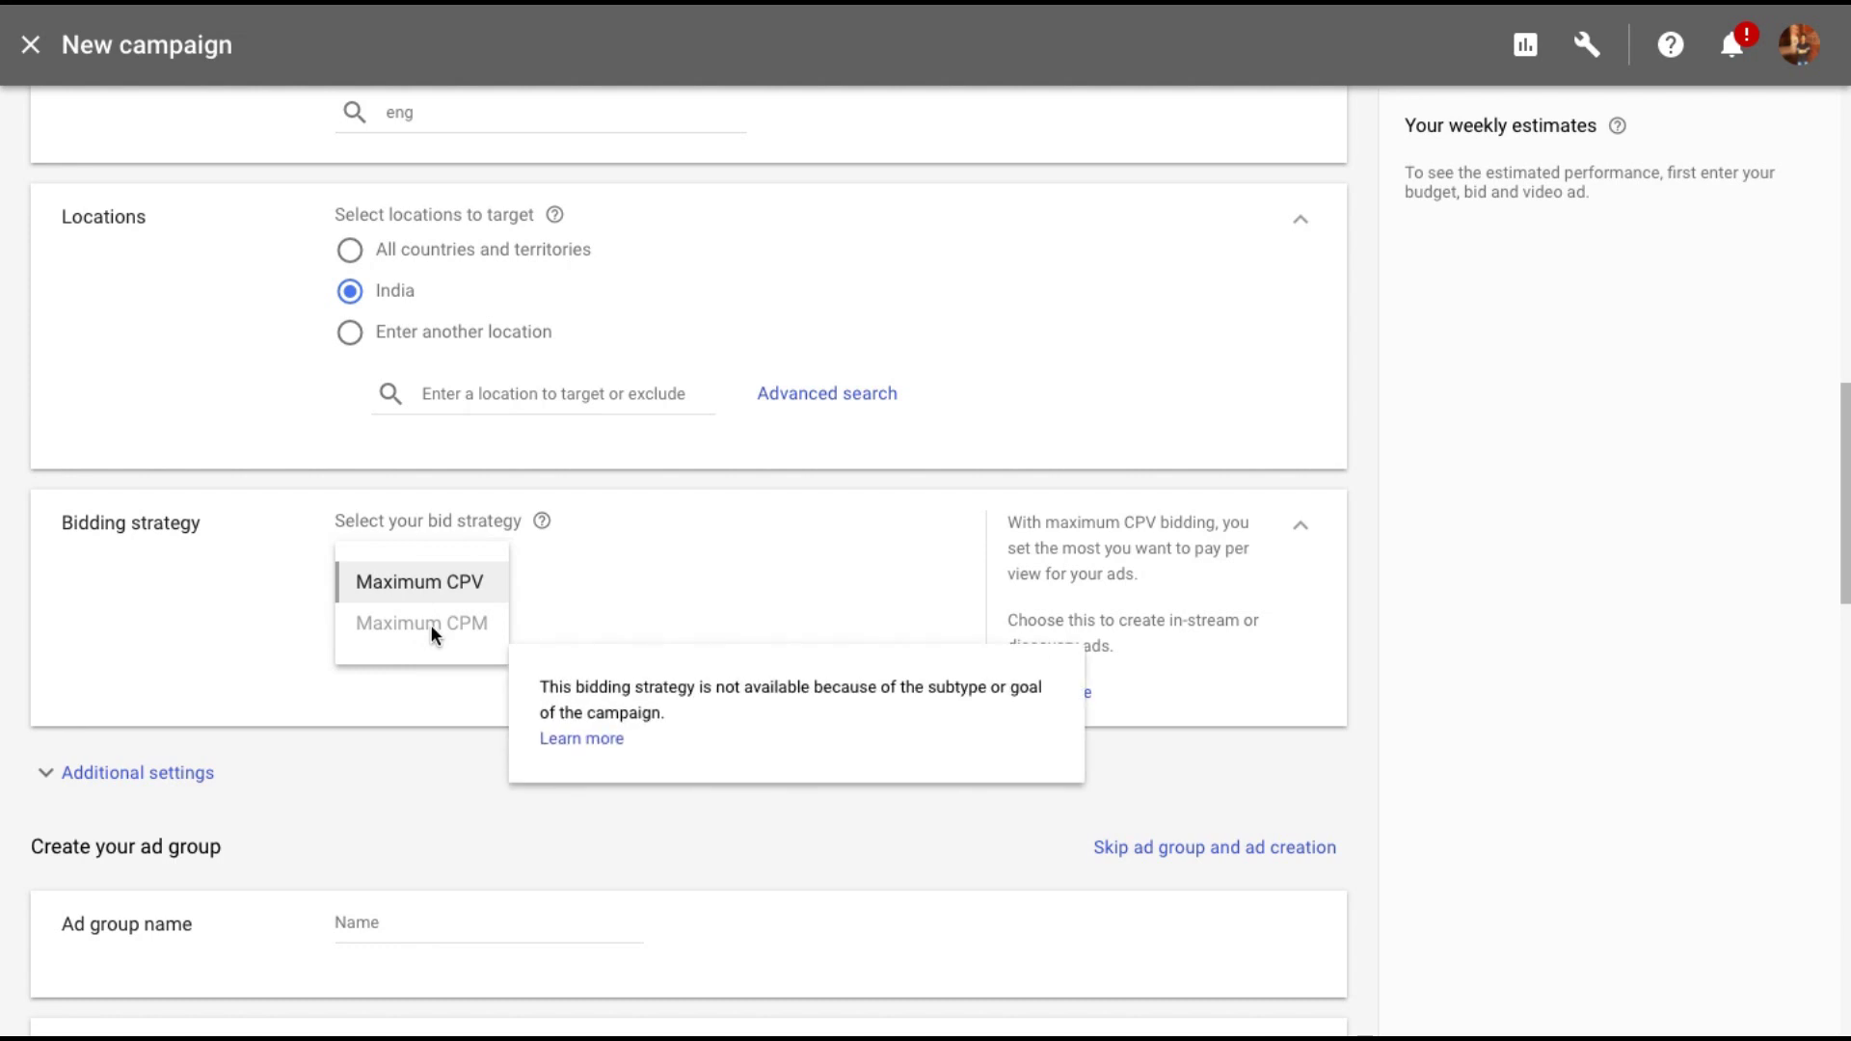
click(435, 586)
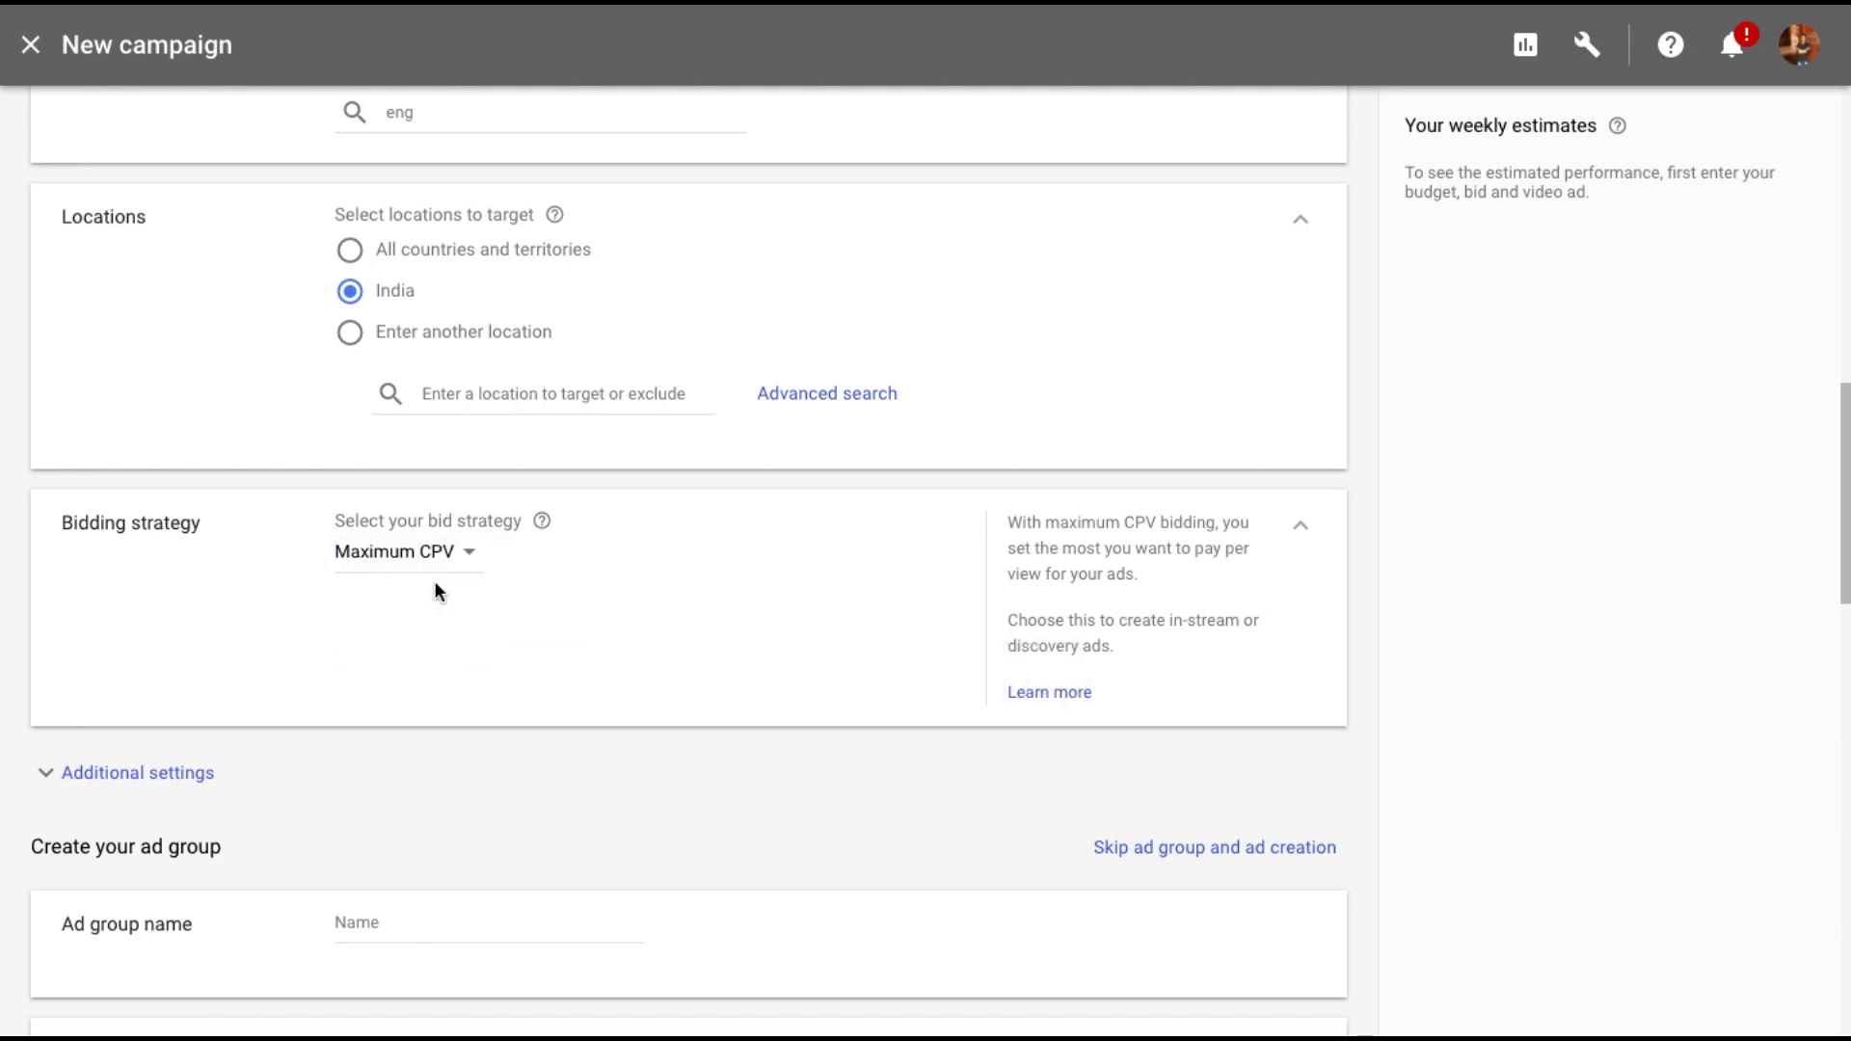
scroll(438, 590, down, 2)
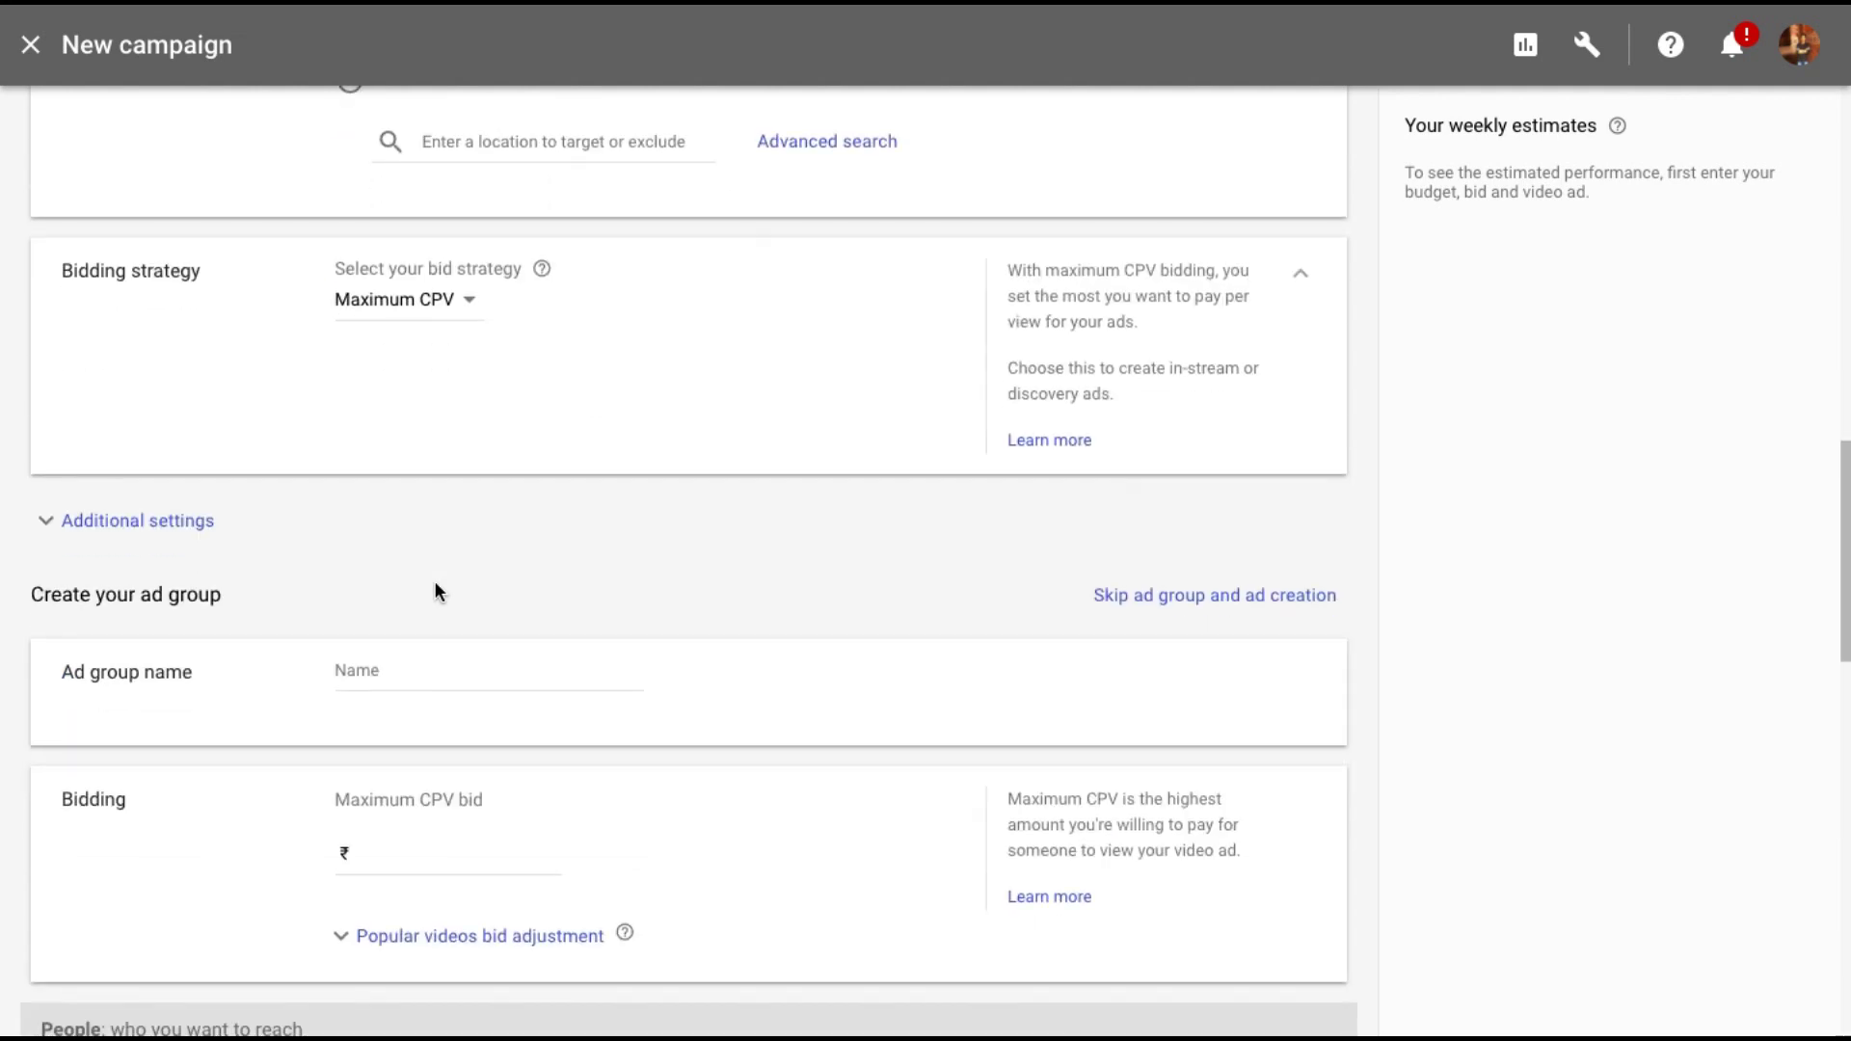
click(170, 525)
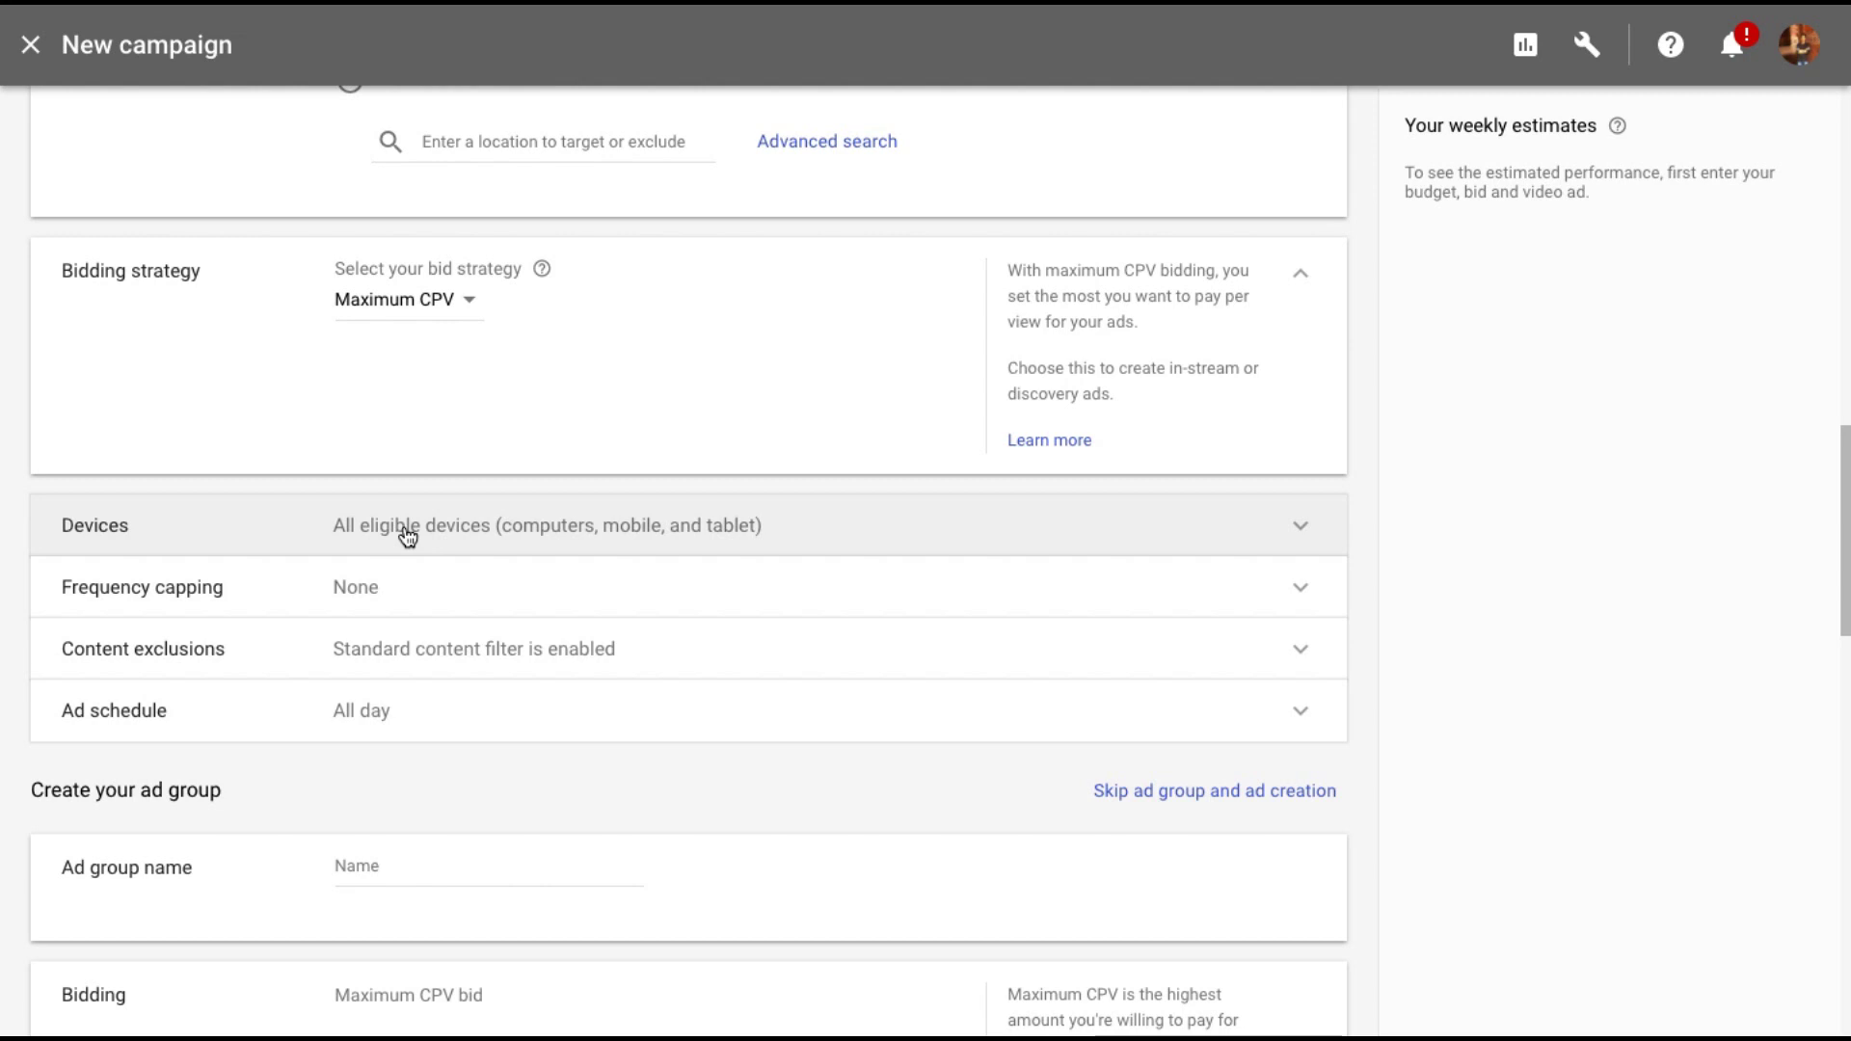
scroll(406, 536, down, 1)
Step: Review frequency capping, content exclusions and the all-days ad schedule without changes
click(302, 419)
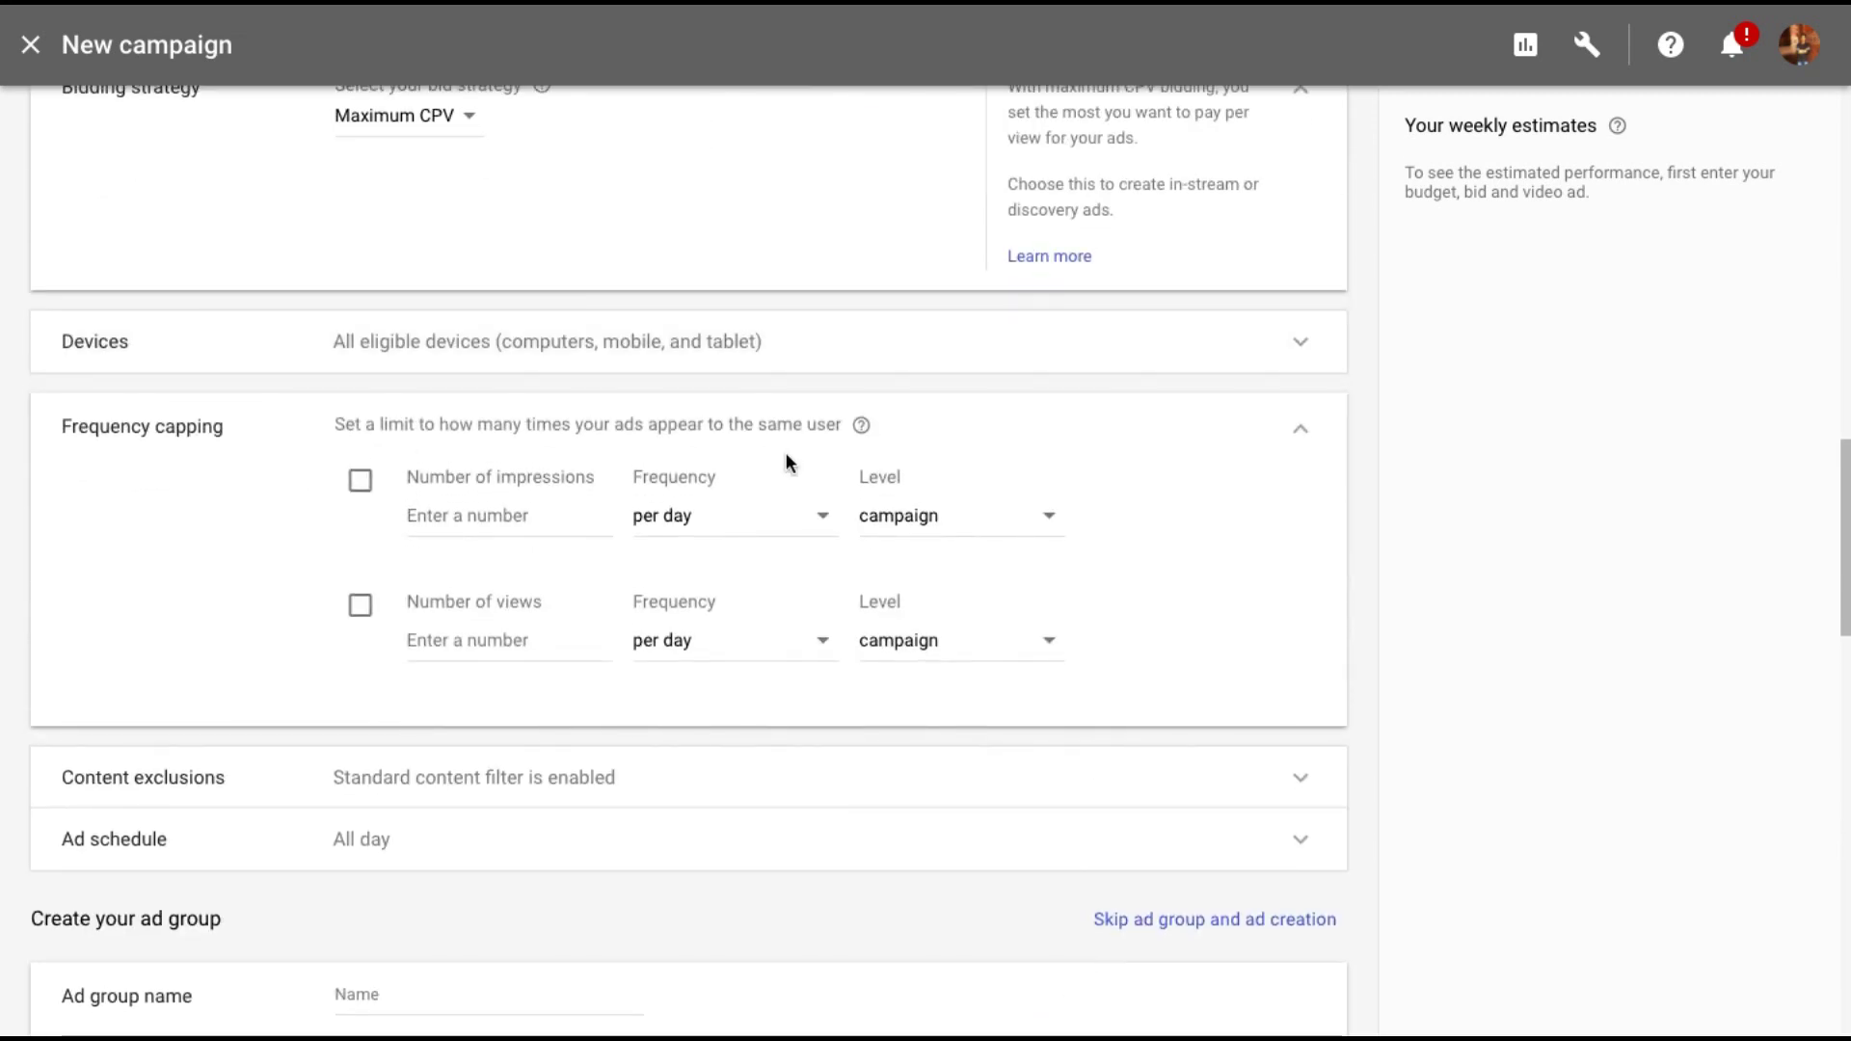
scroll(1204, 487, down, 2)
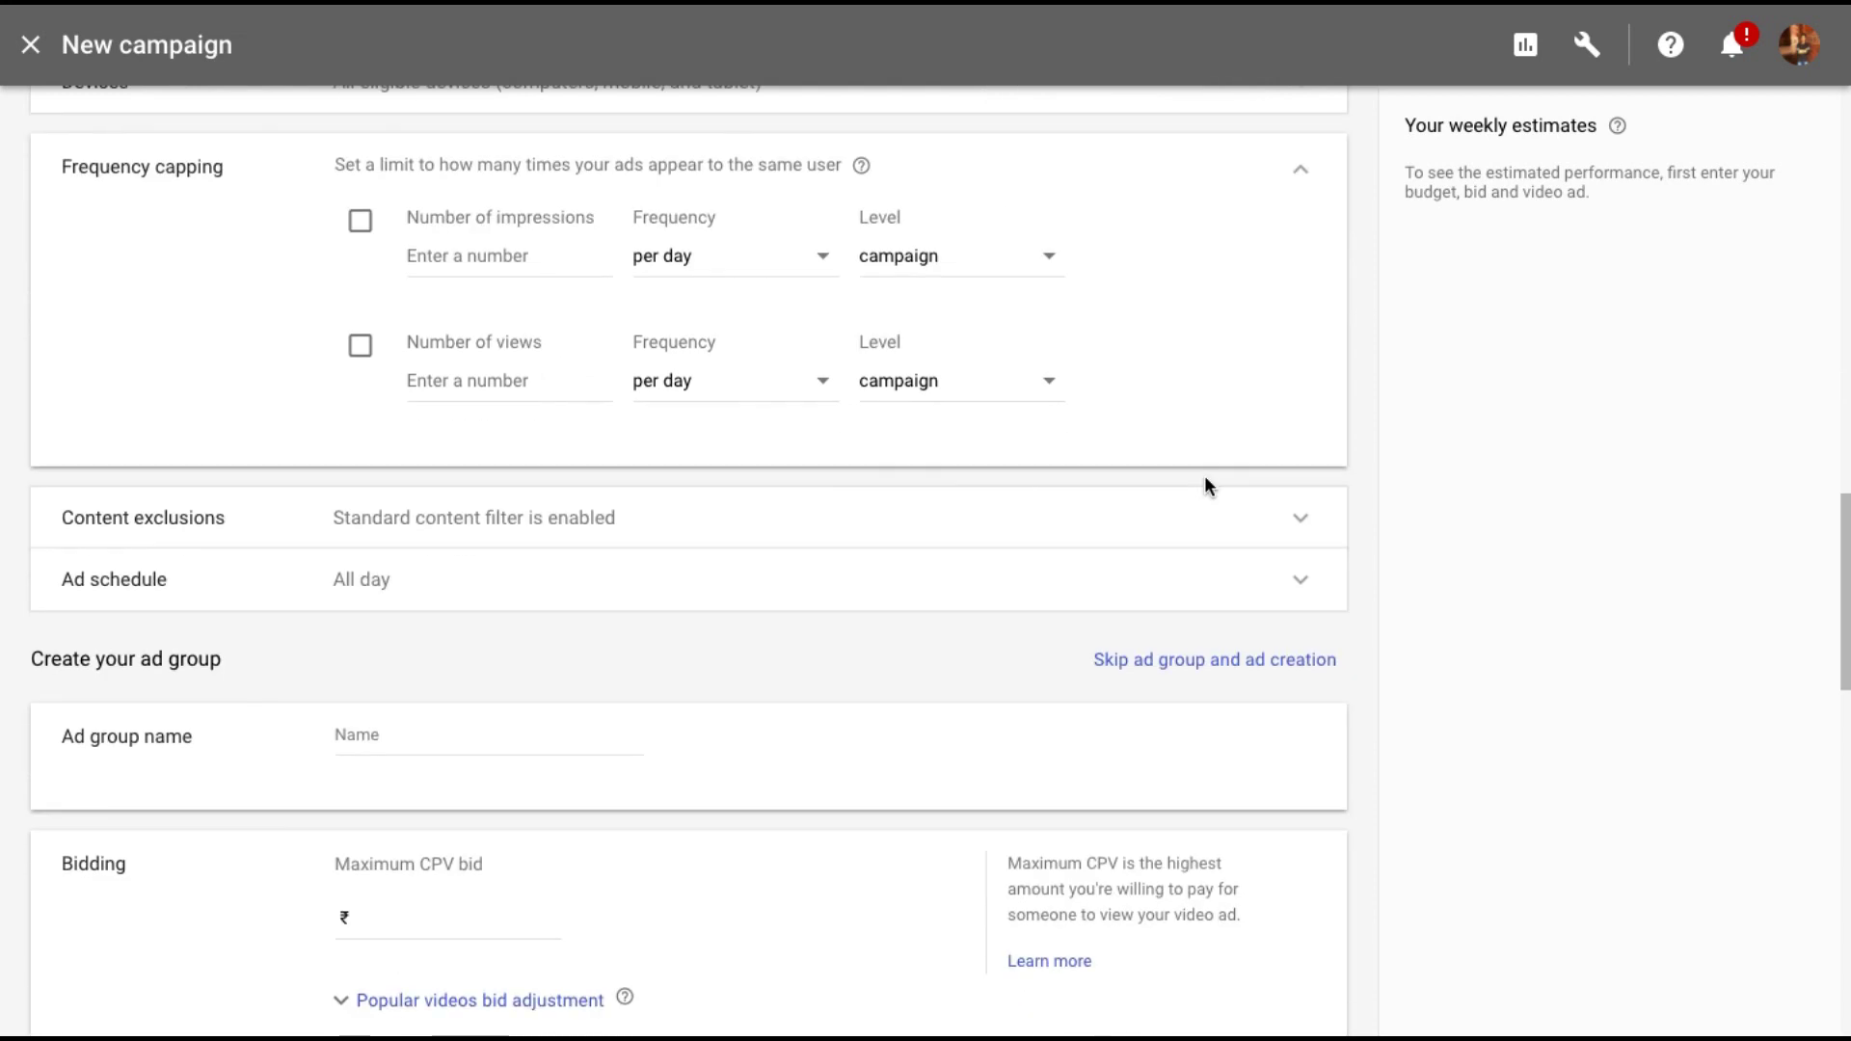
click(826, 538)
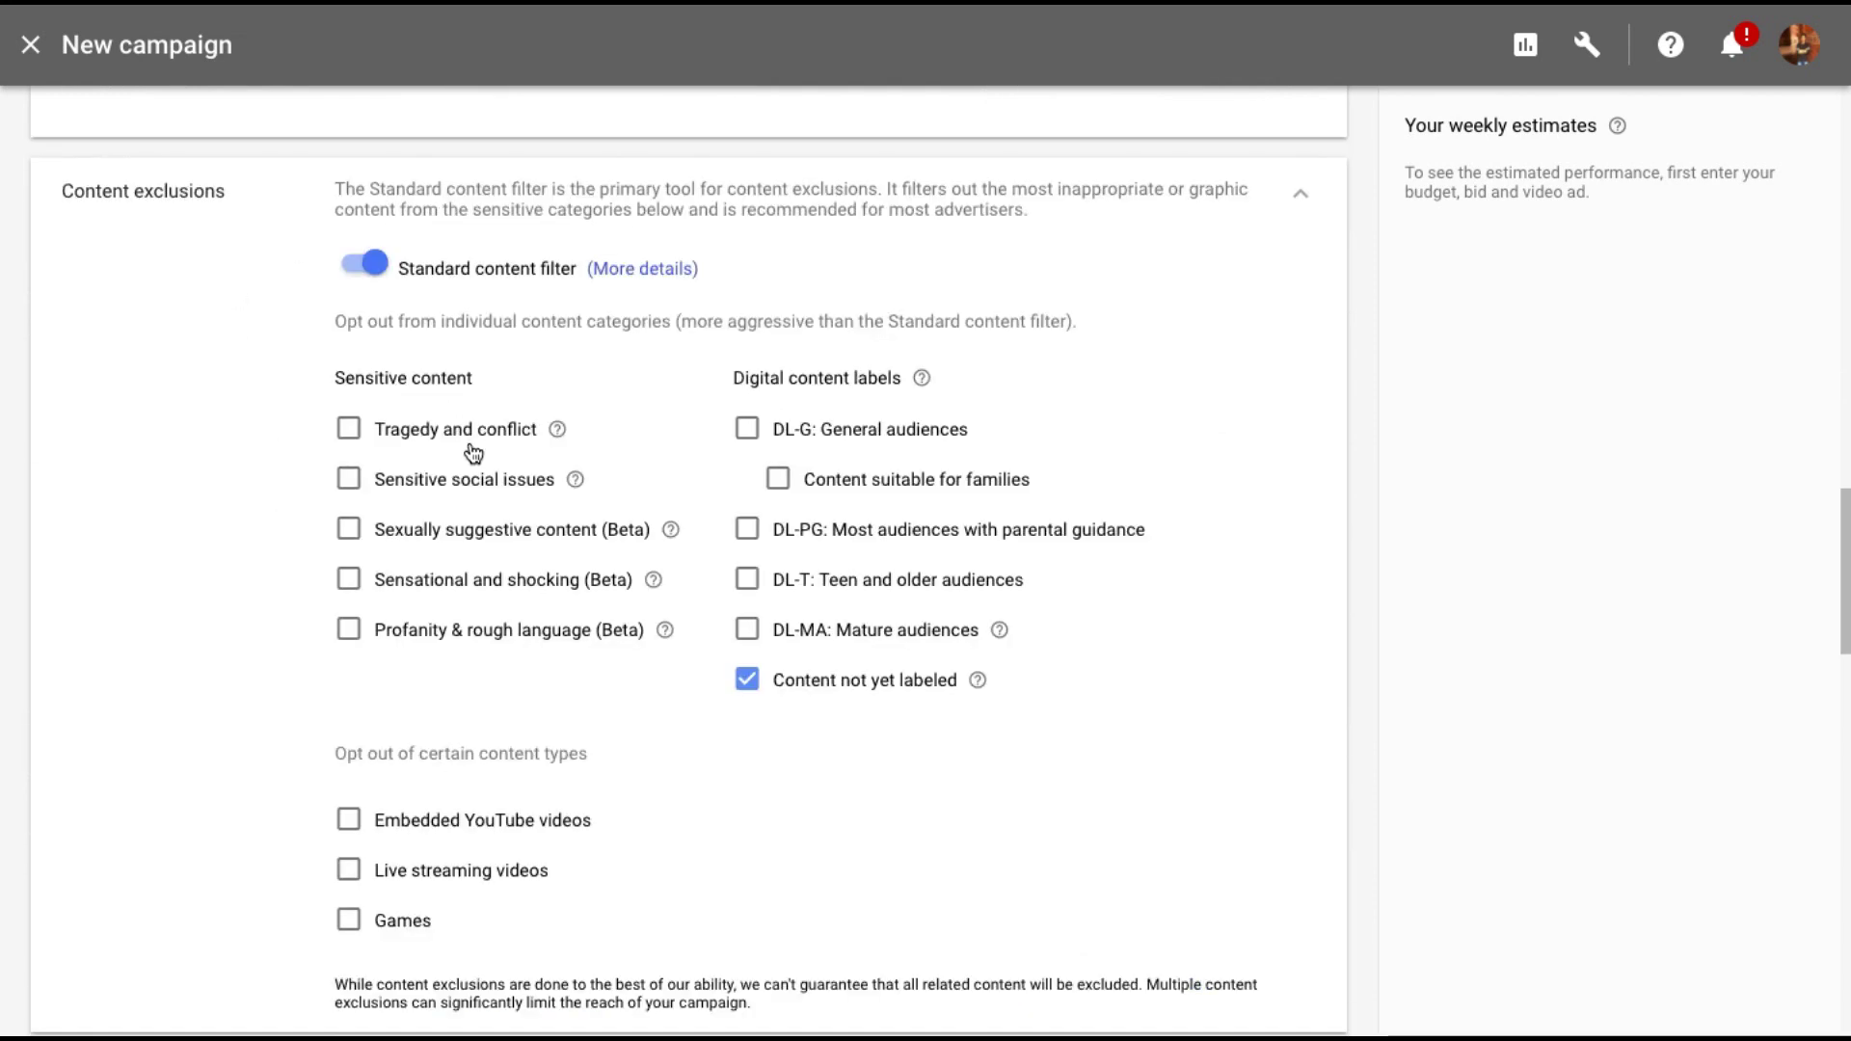
scroll(266, 537, down, 2)
scroll(267, 547, down, 1)
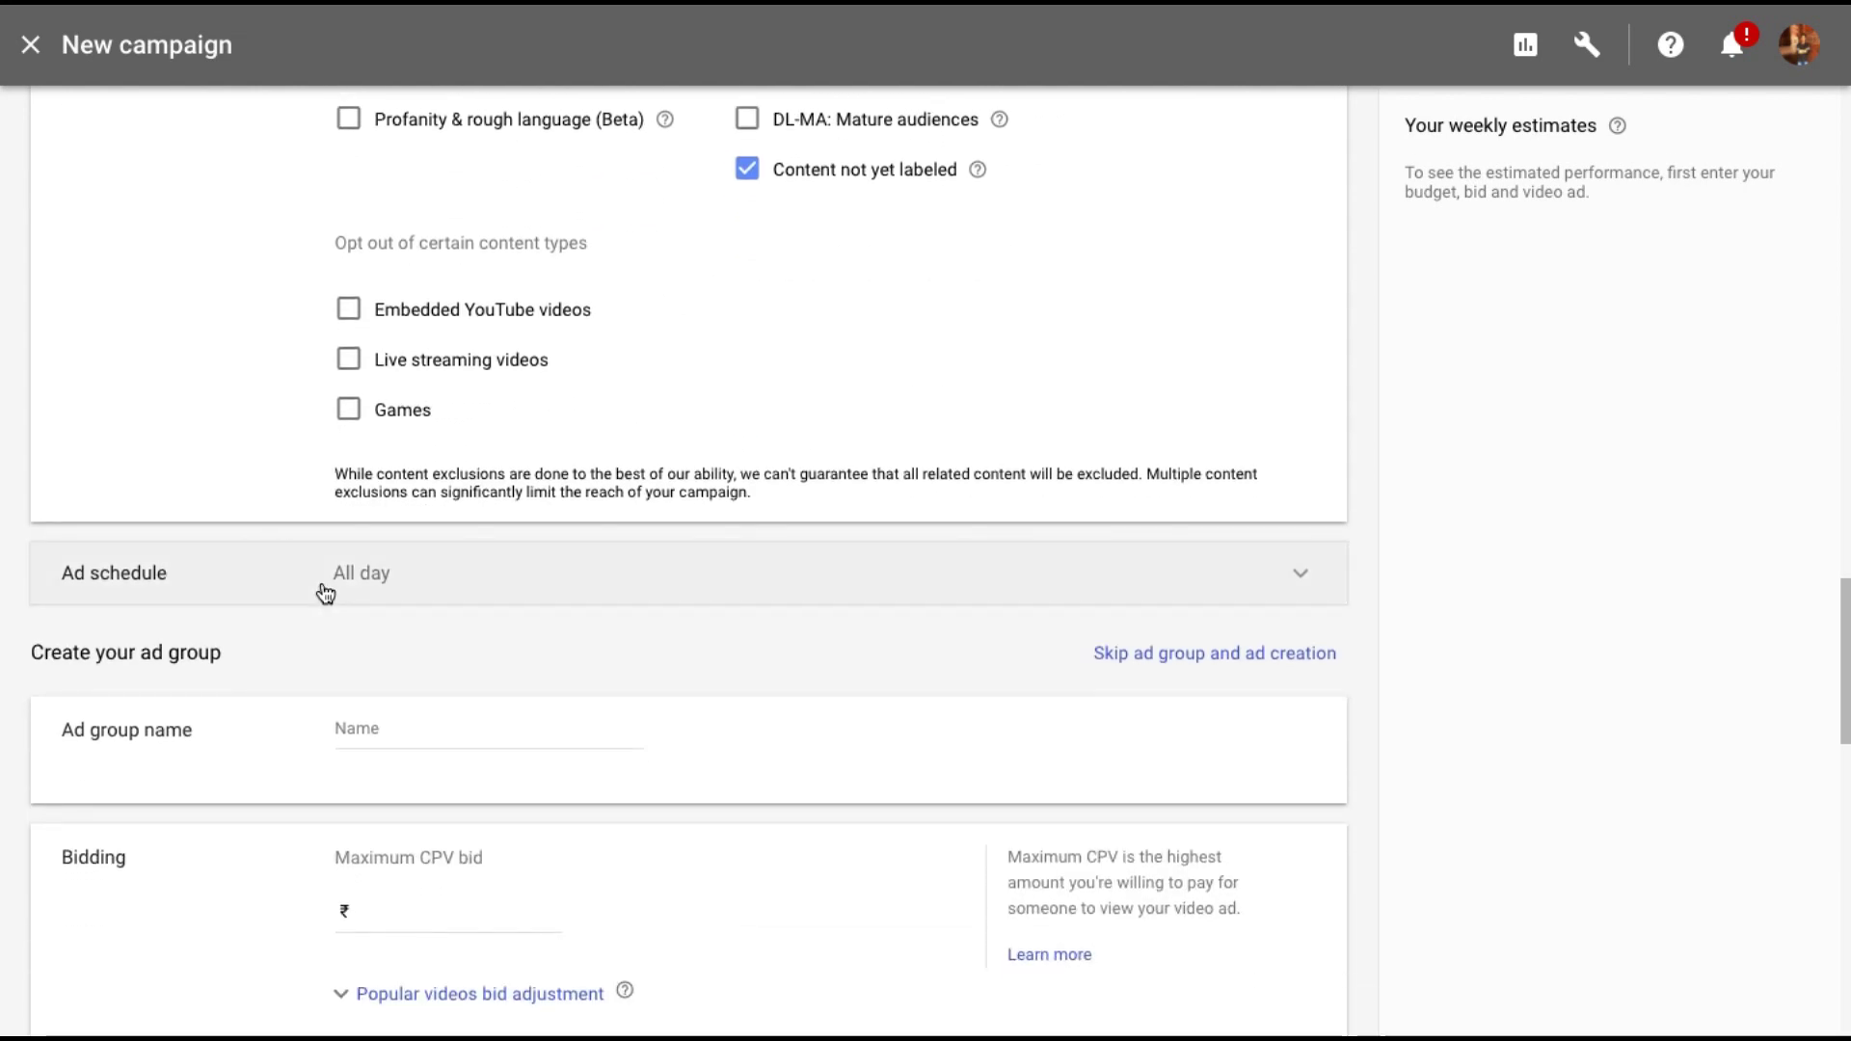
scroll(325, 591, down, 1)
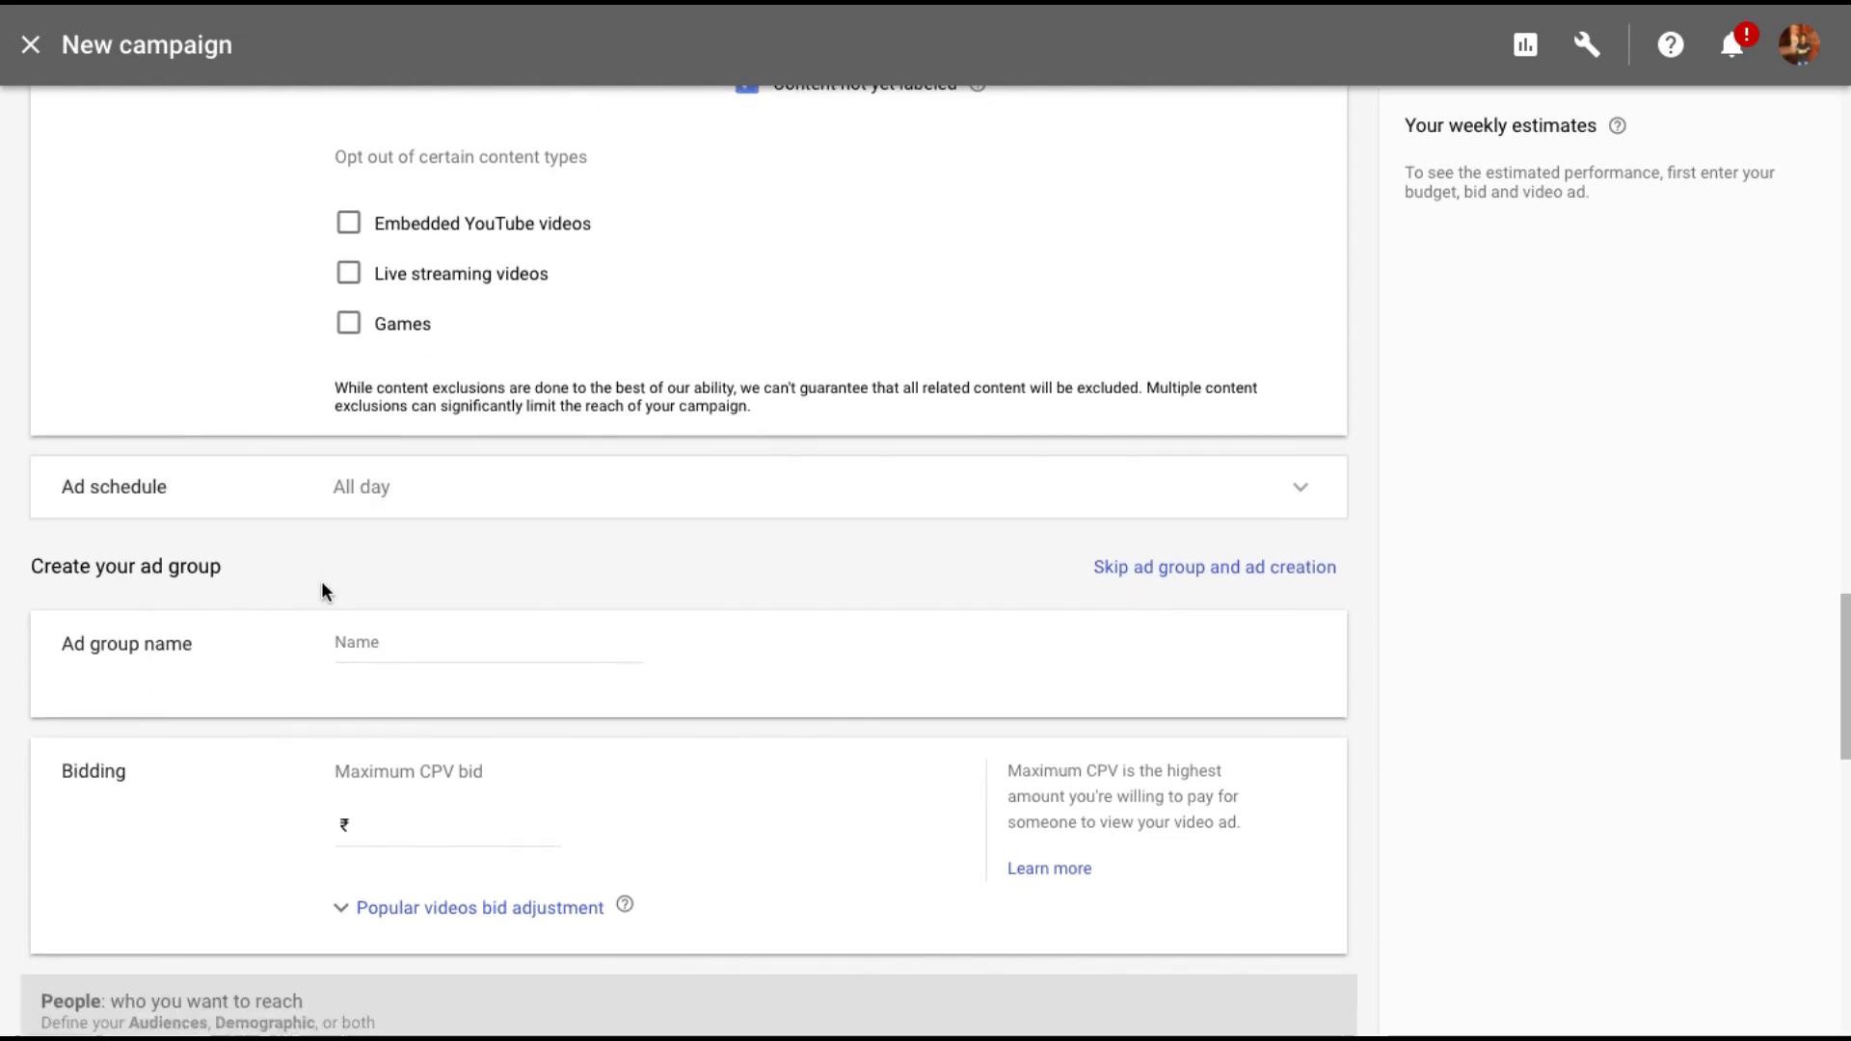
click(420, 491)
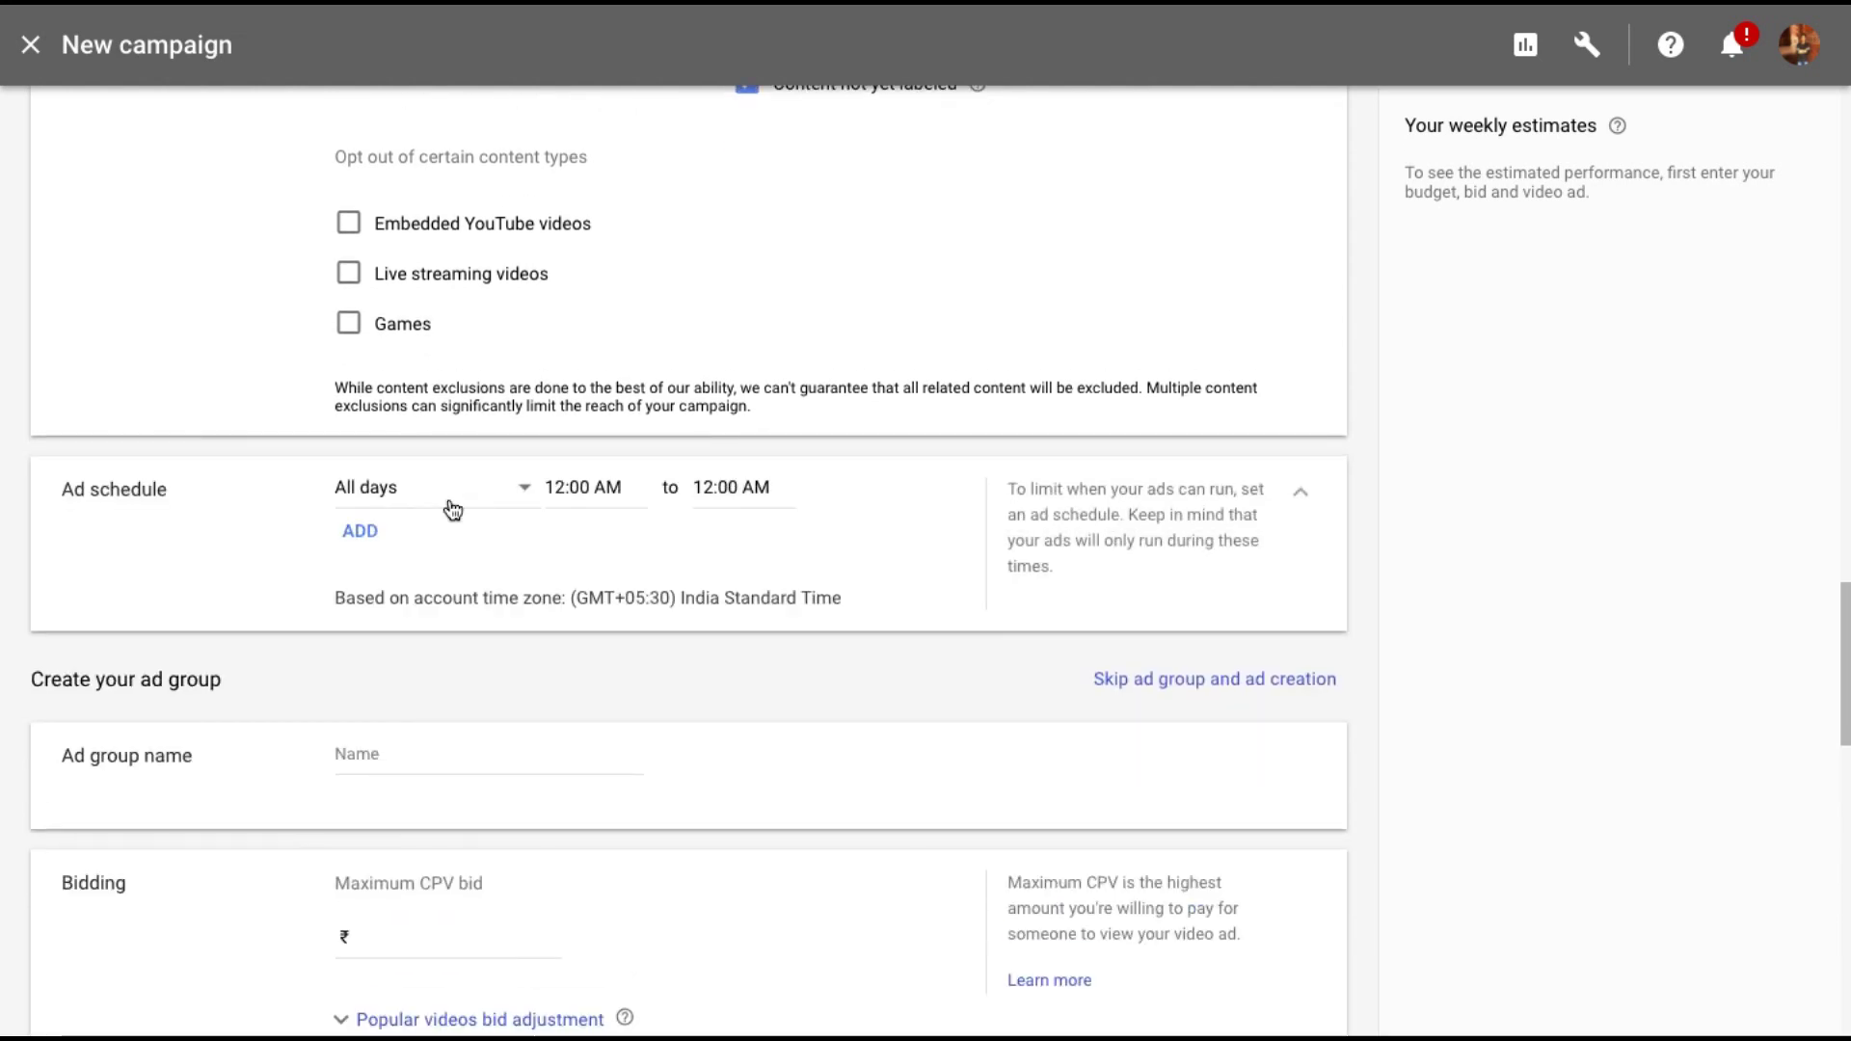
scroll(621, 537, down, 1)
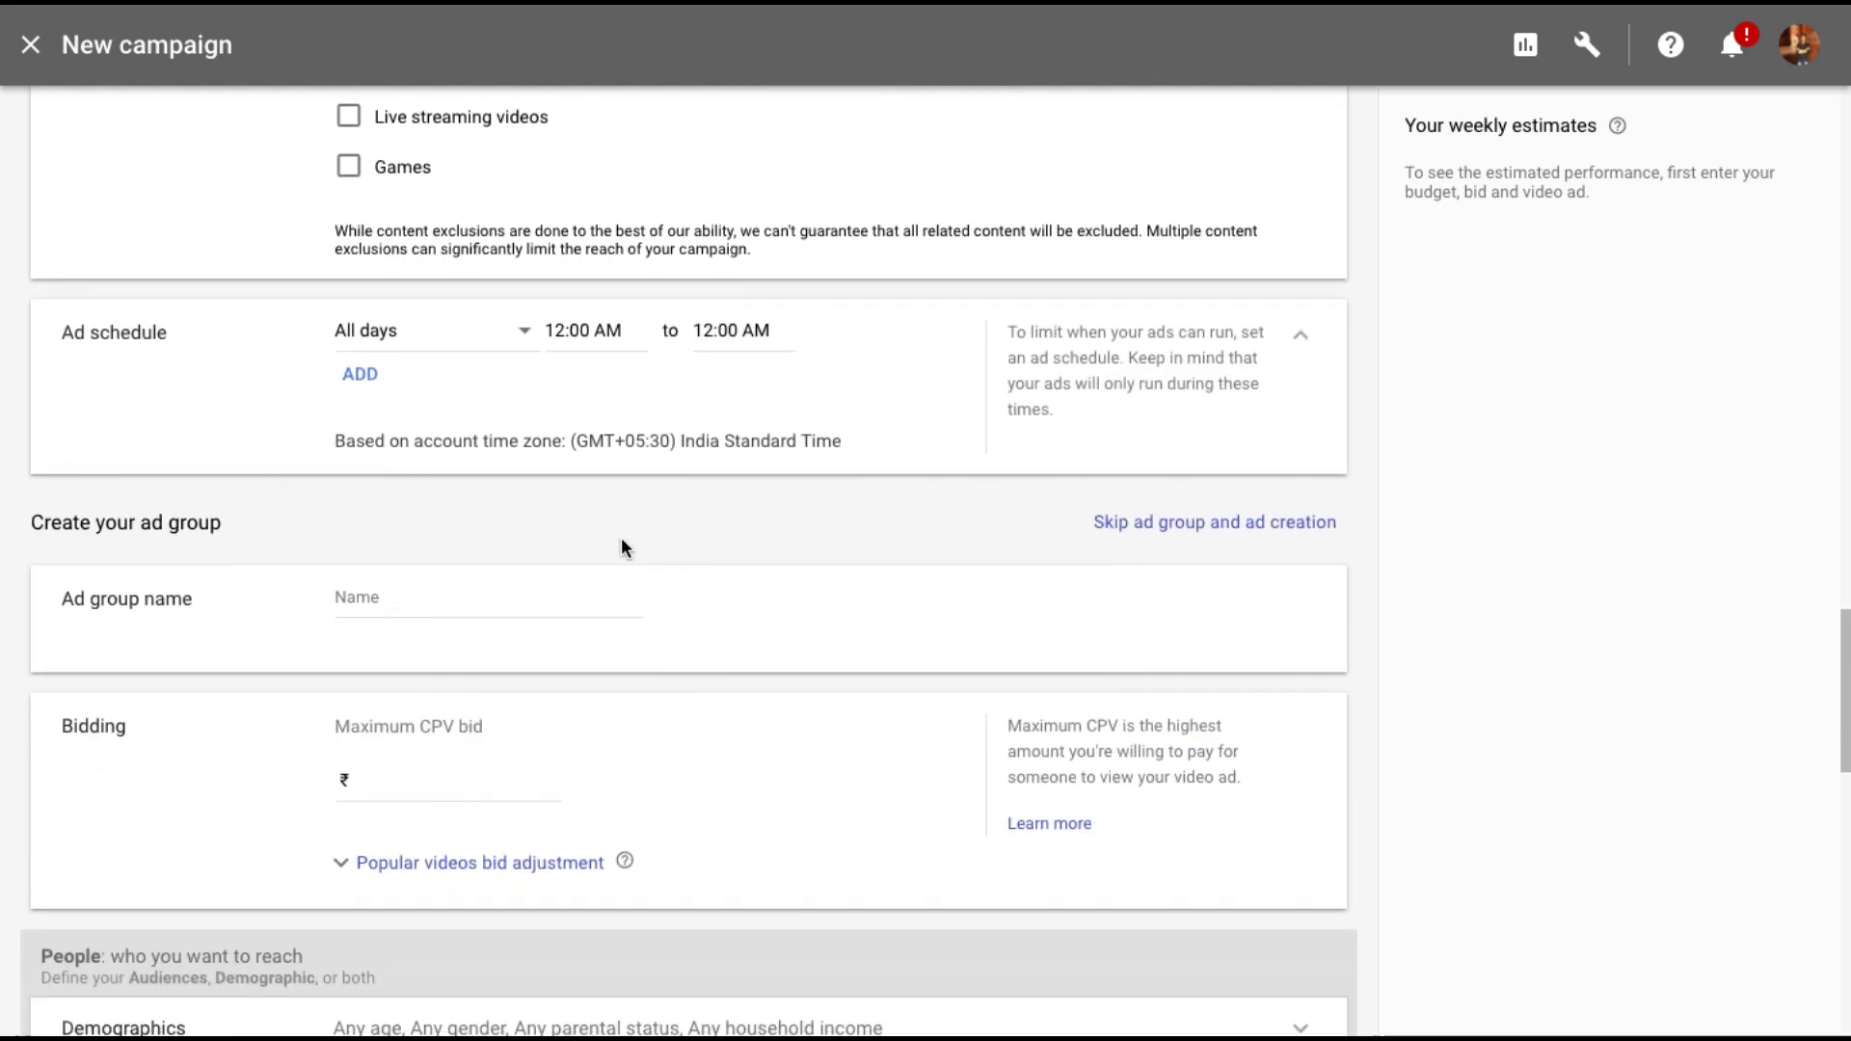
click(450, 597)
scroll(170, 577, down, 1)
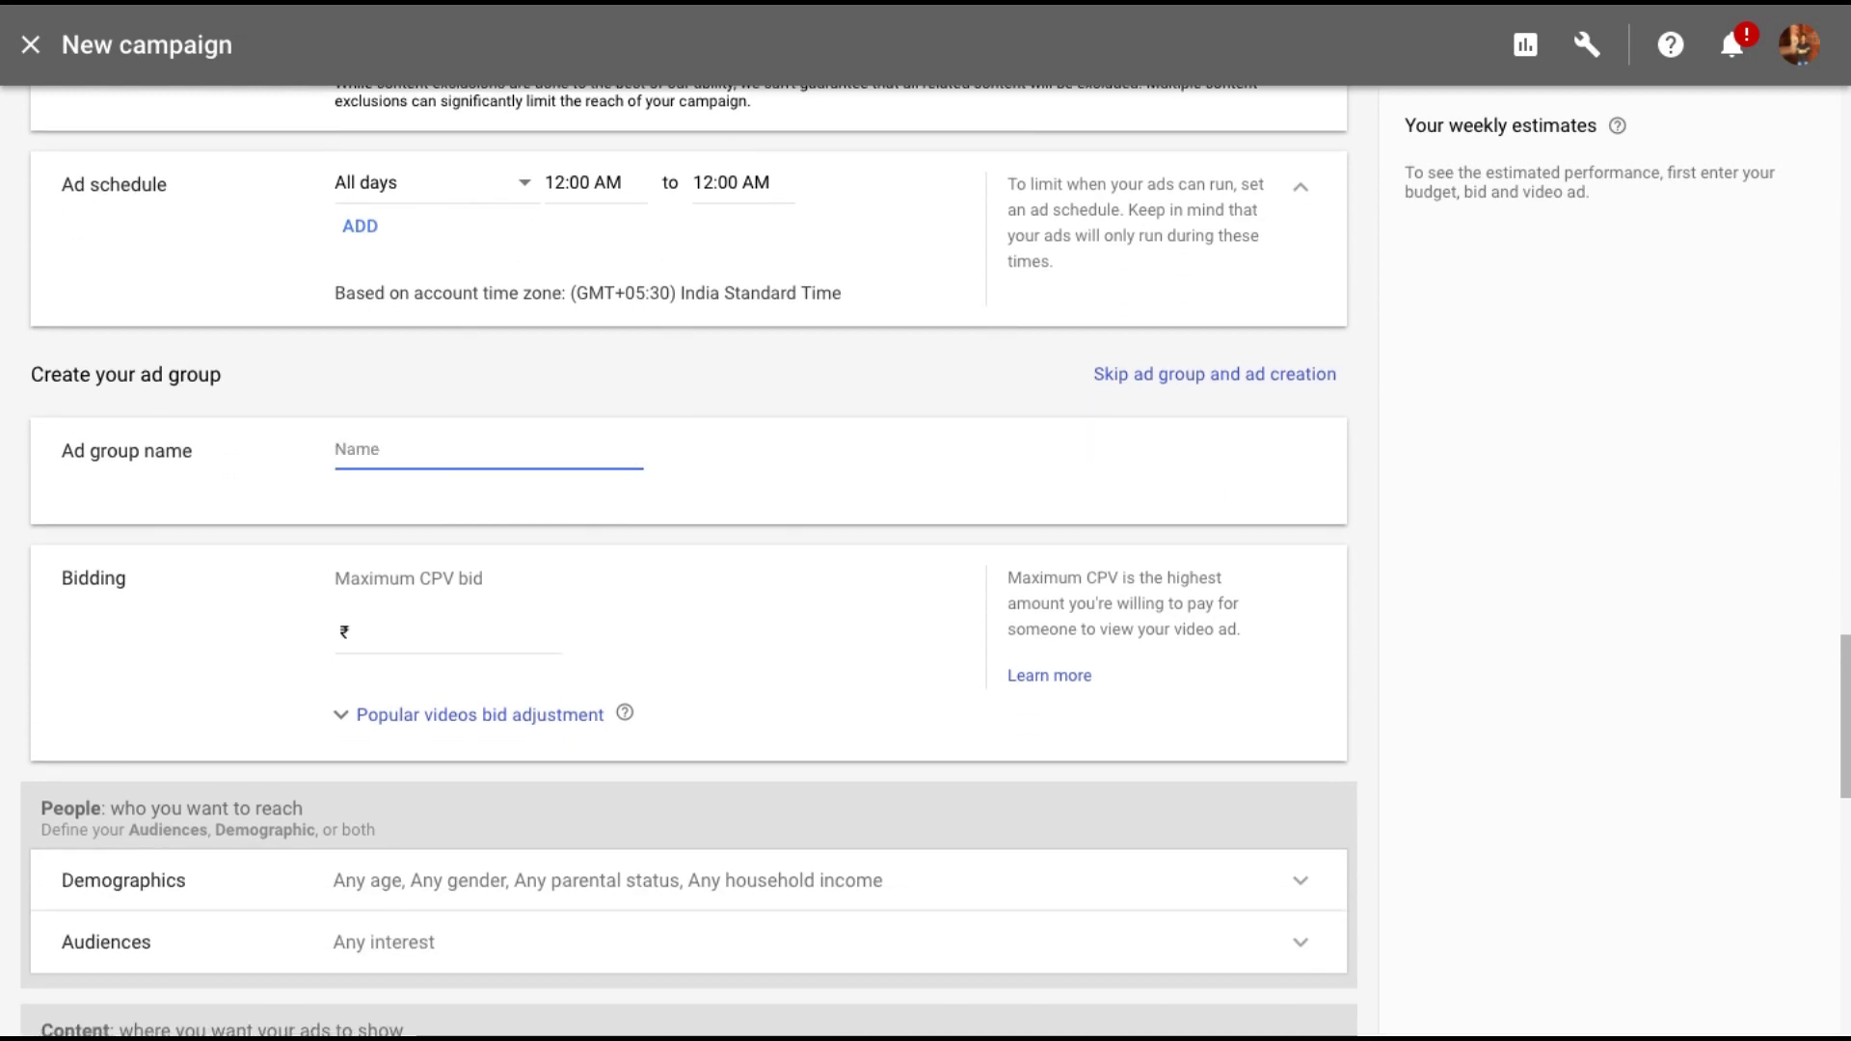
text(Ad)
text(group 1)
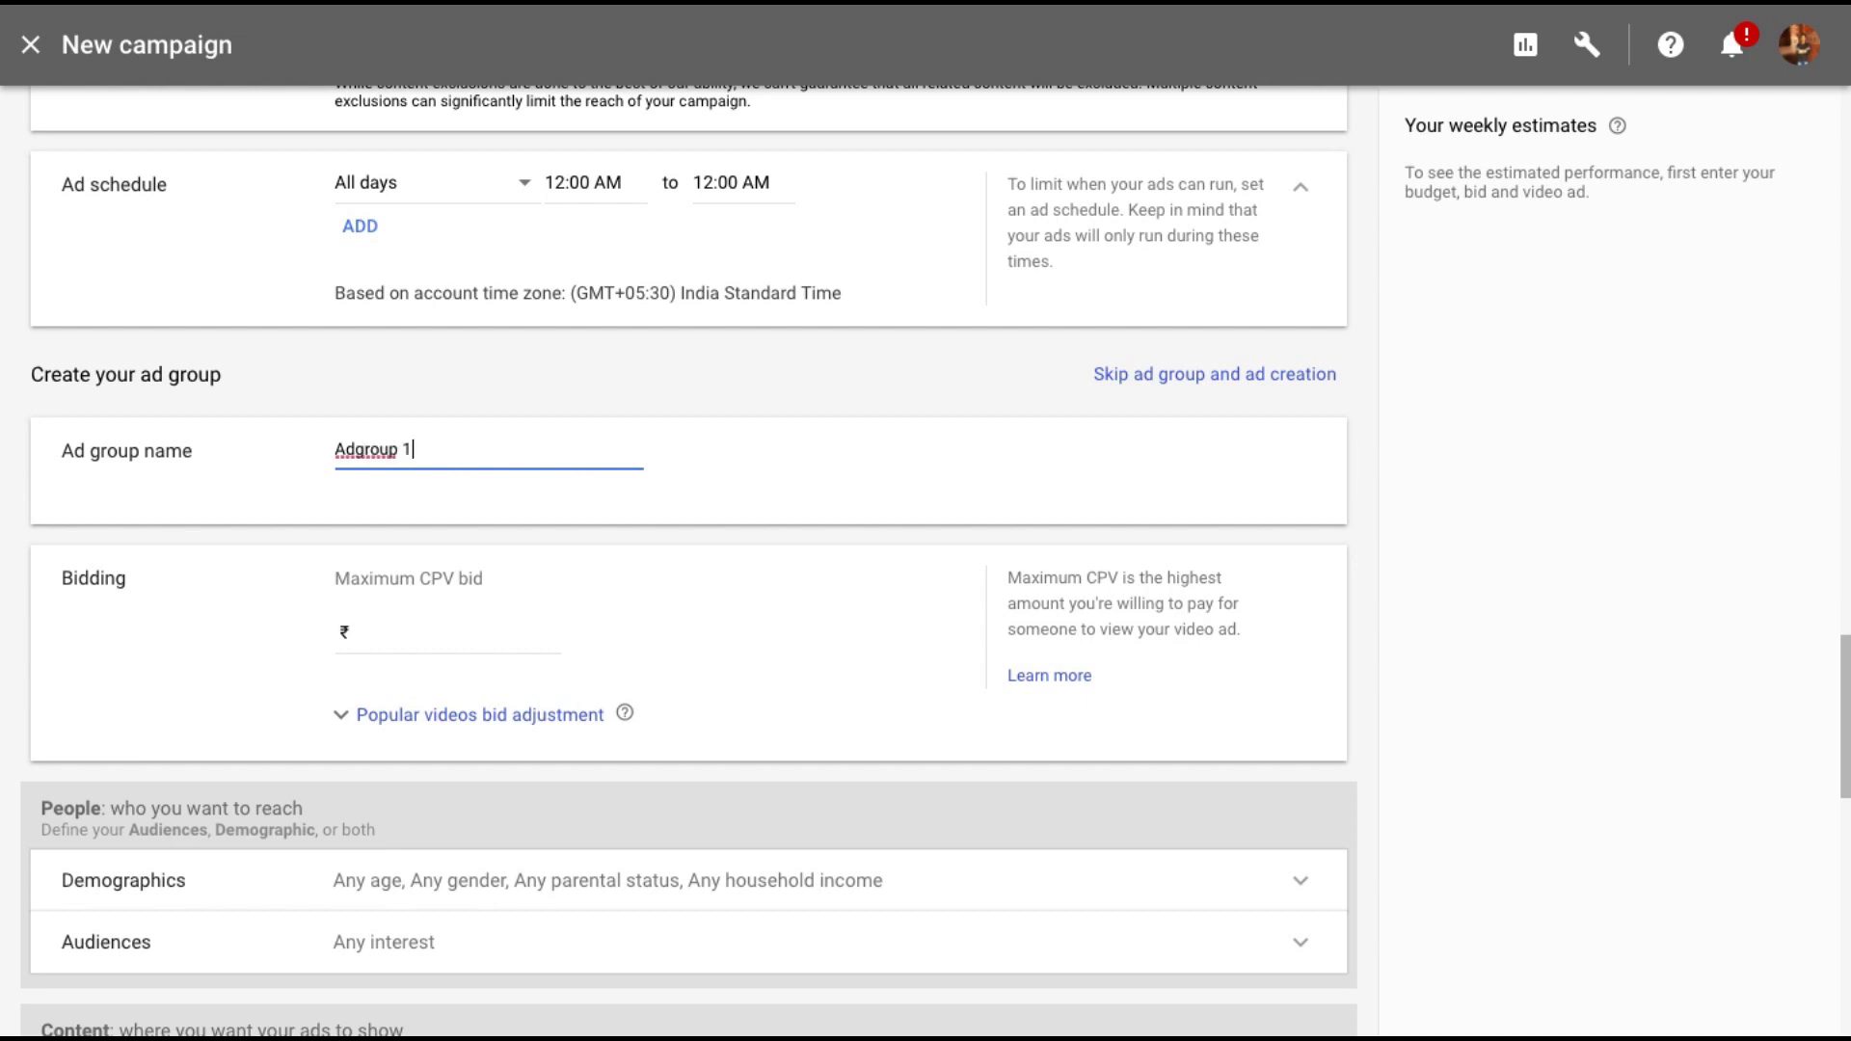
scroll(383, 543, down, 3)
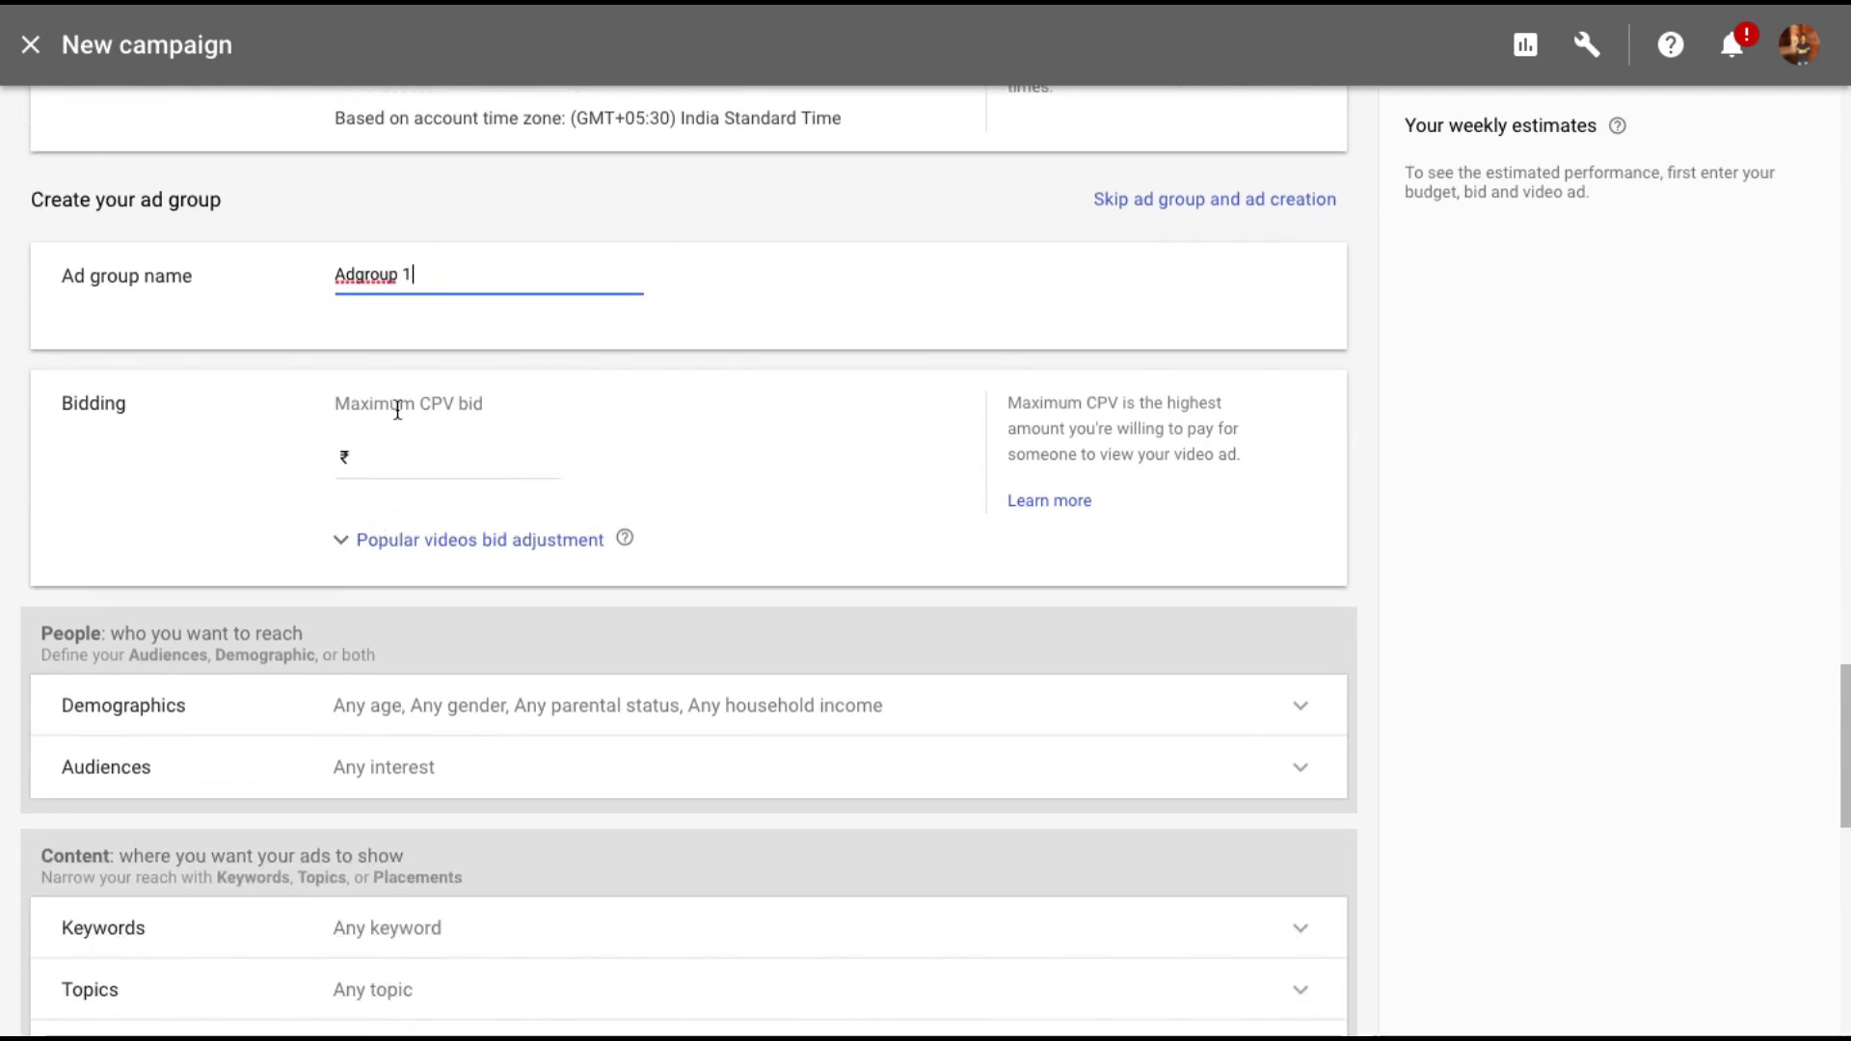
Step: Set the ad group's maximum CPV bid to 2 and reveal the popular videos bid adjustment
click(440, 463)
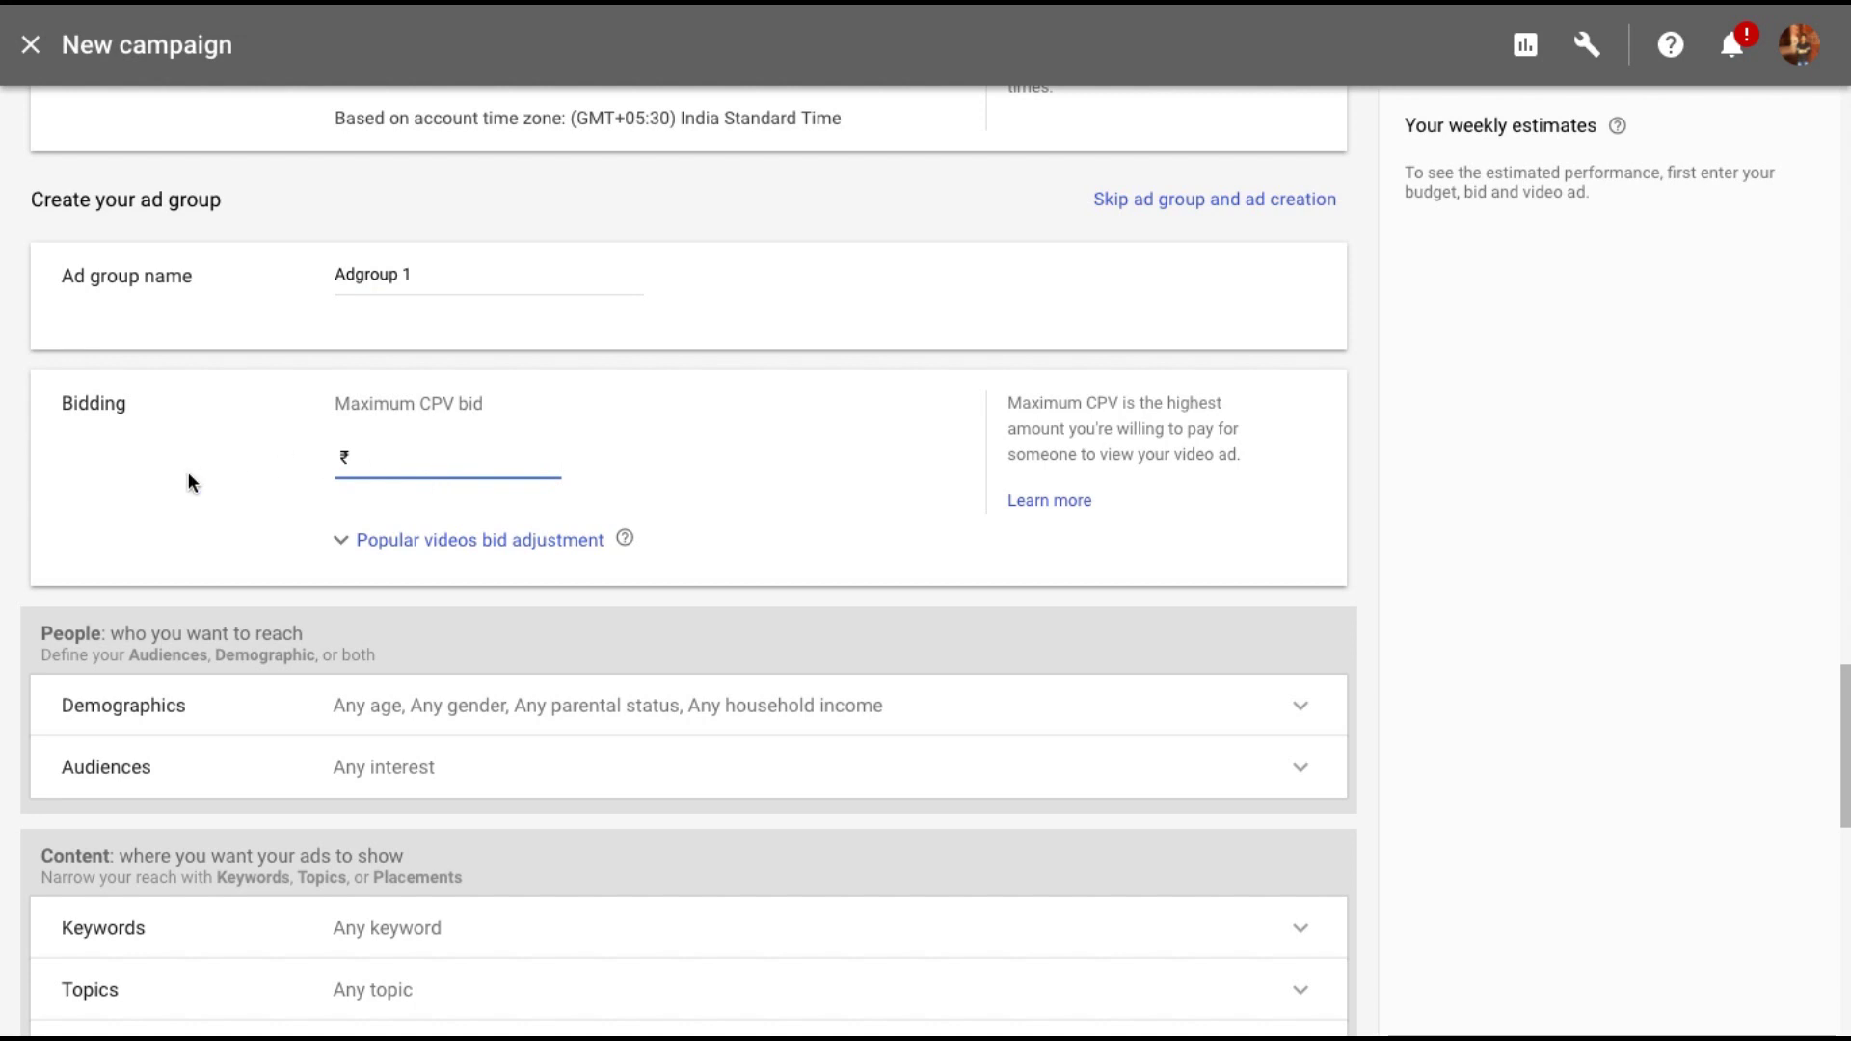
text(2)
click(485, 540)
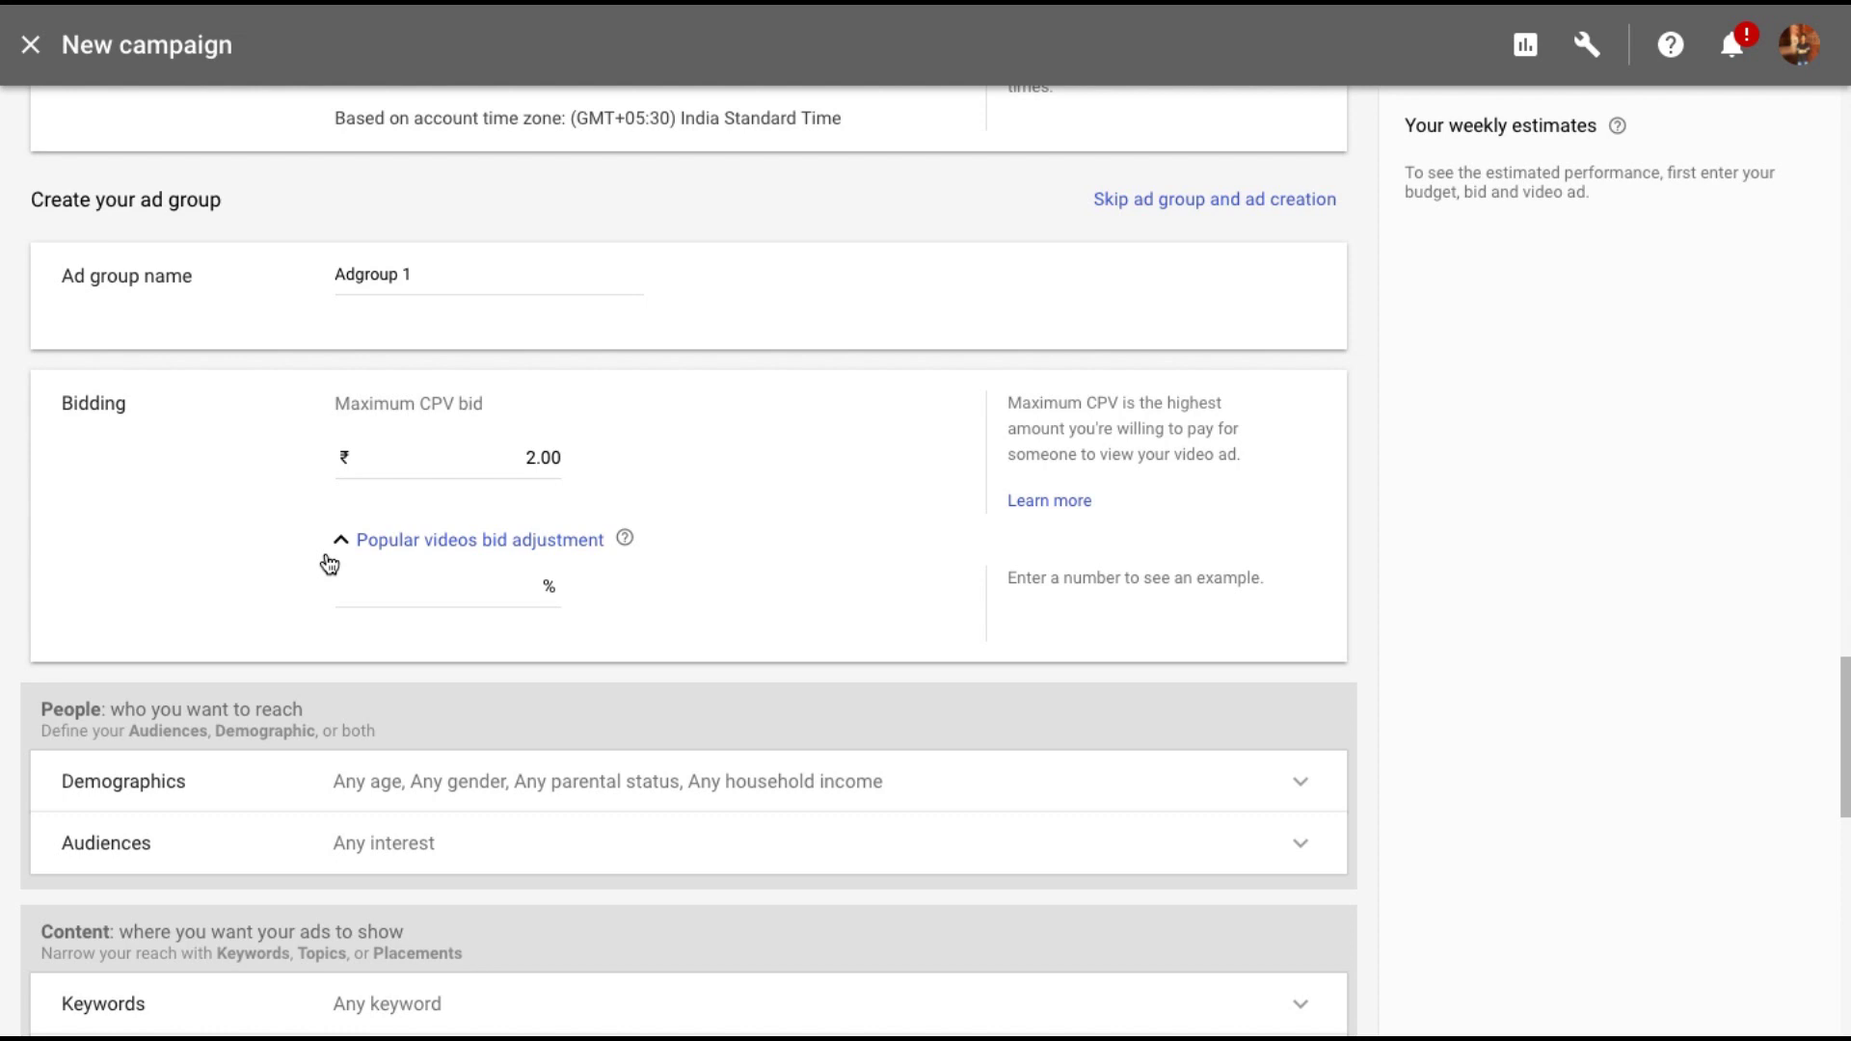
scroll(329, 562, down, 4)
scroll(330, 562, down, 1)
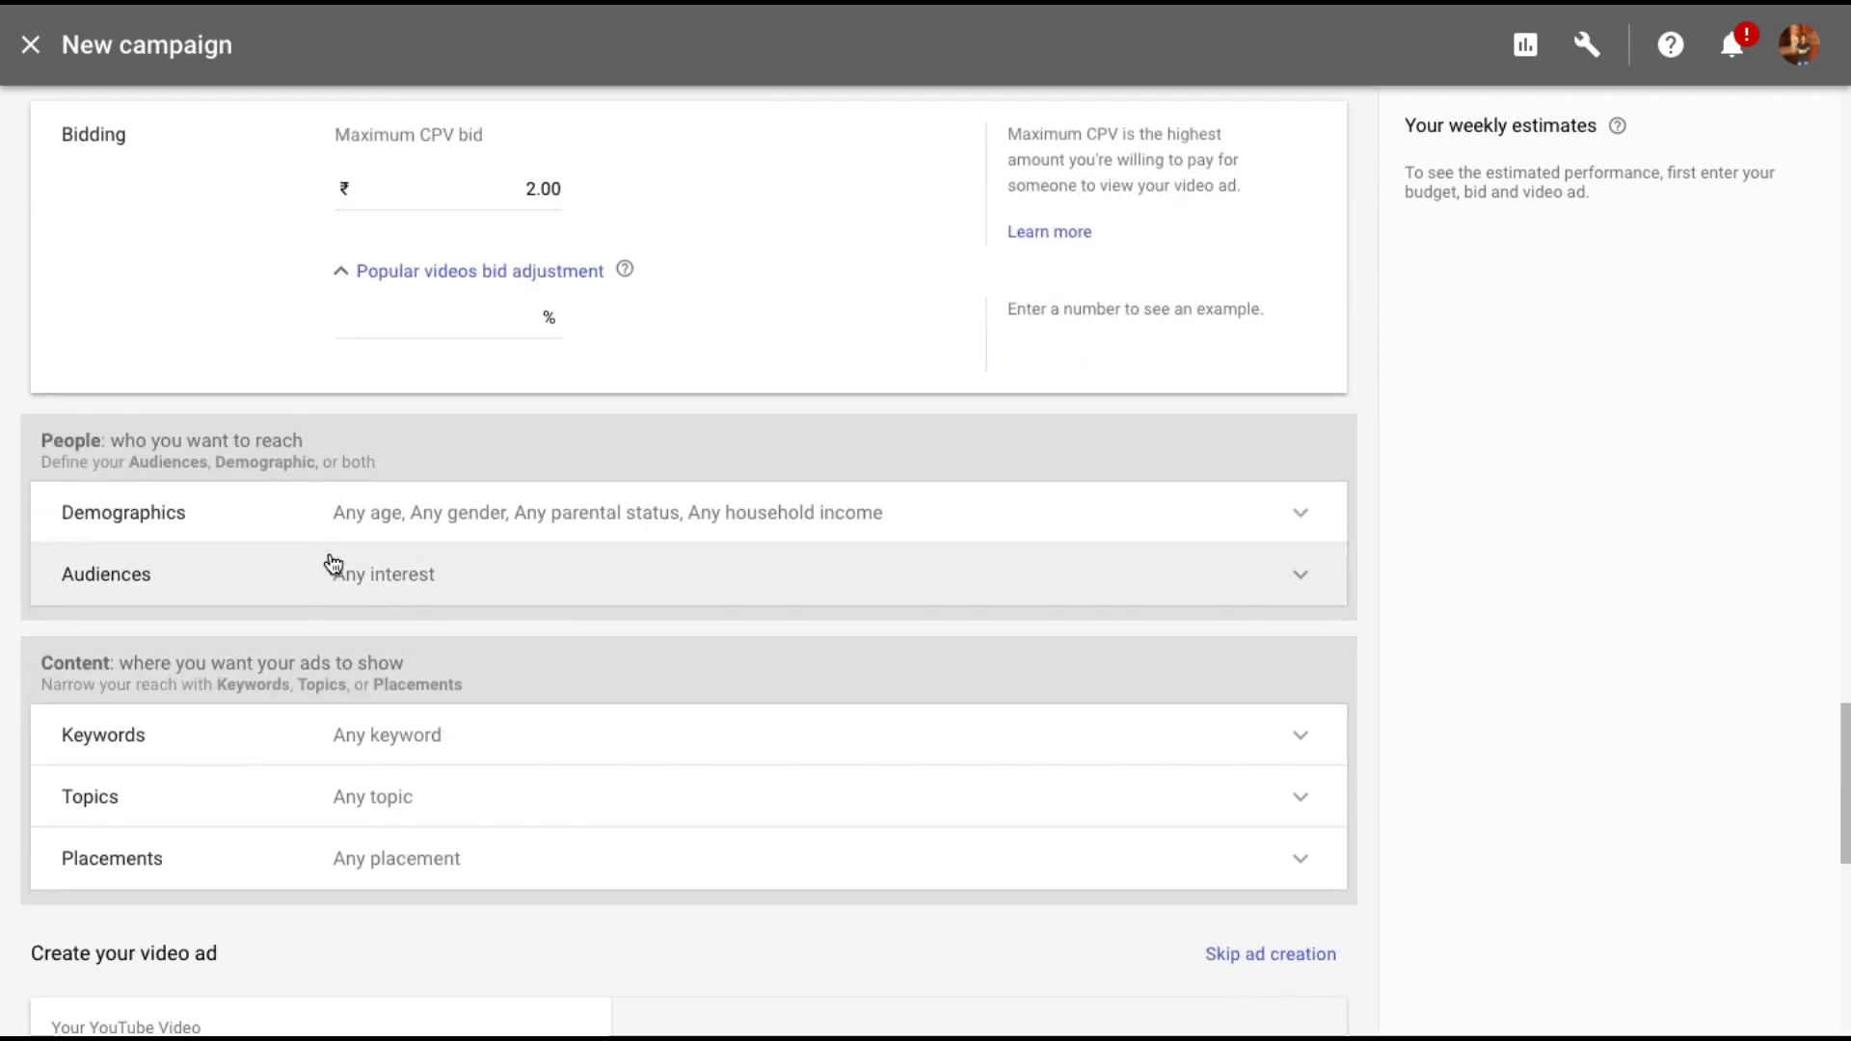
Step: Uncheck the 35-44, 45-54, 55-64 and 65+ age groups, keeping 18-34 and unknown
click(388, 517)
scroll(387, 523, down, 1)
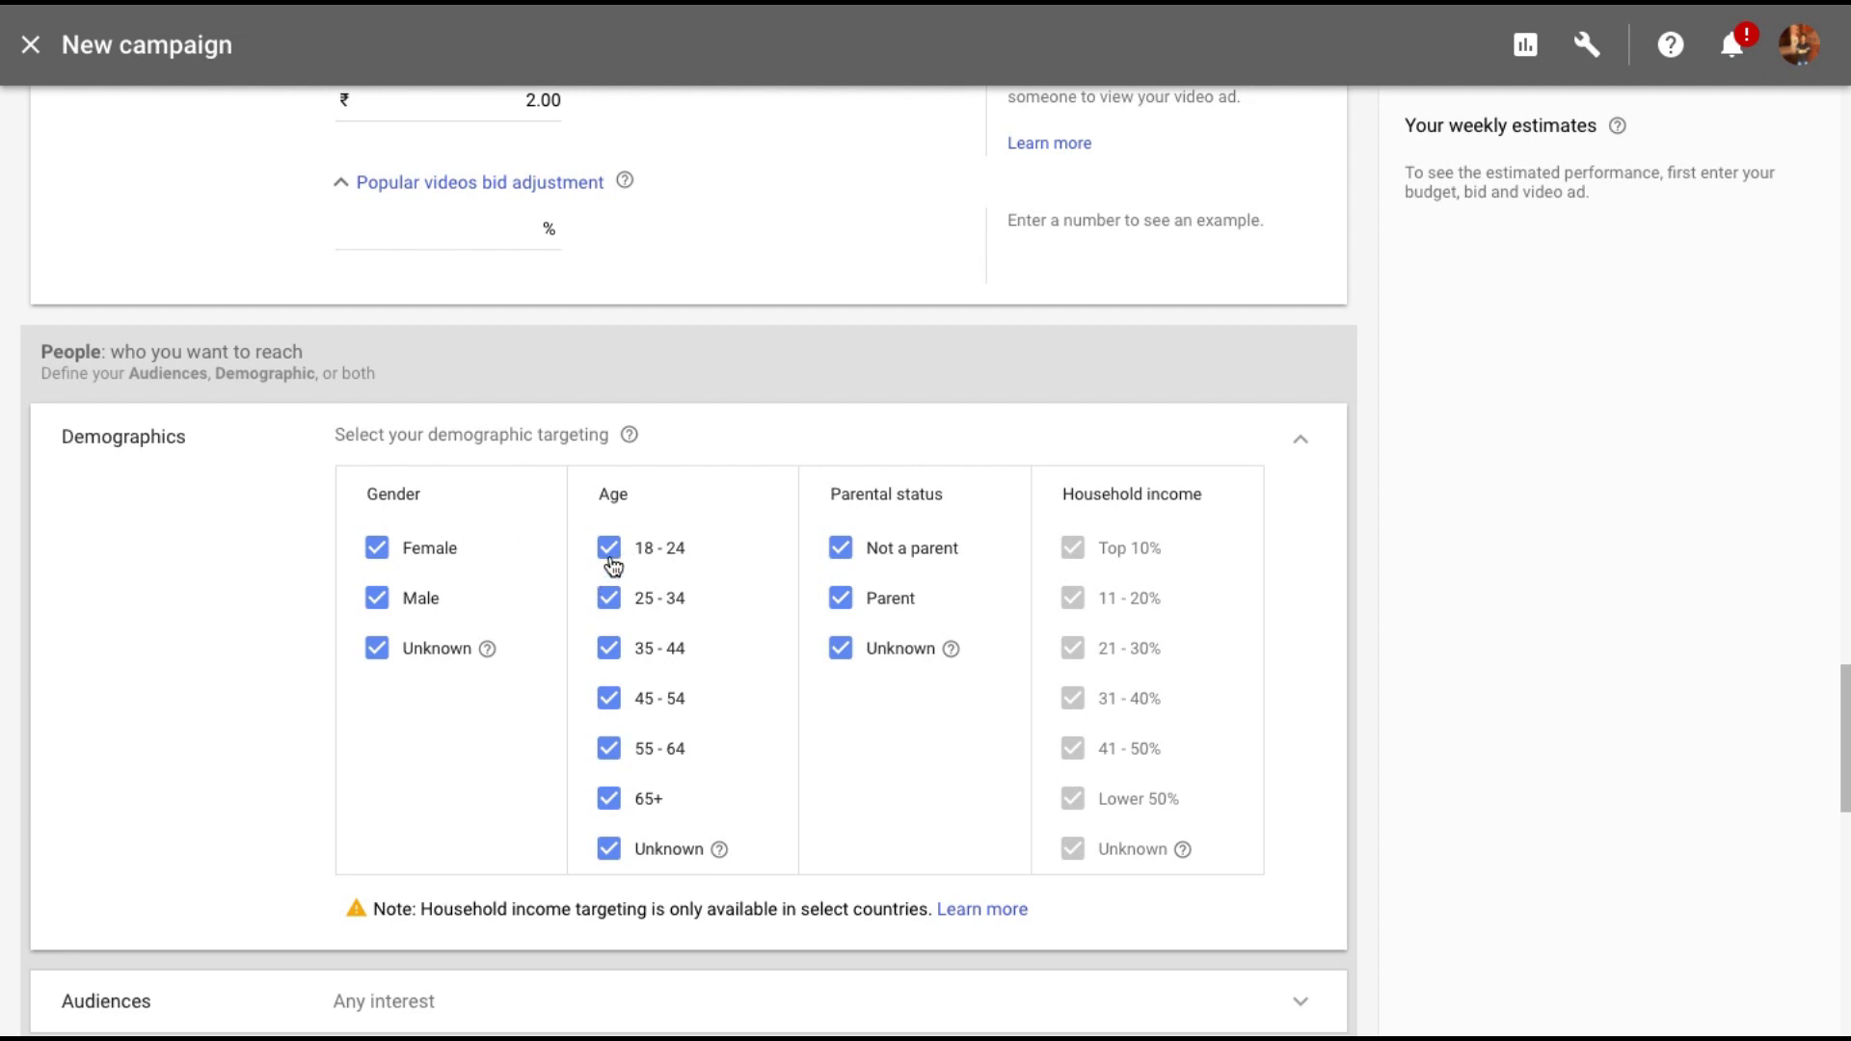
click(609, 649)
click(608, 699)
click(609, 748)
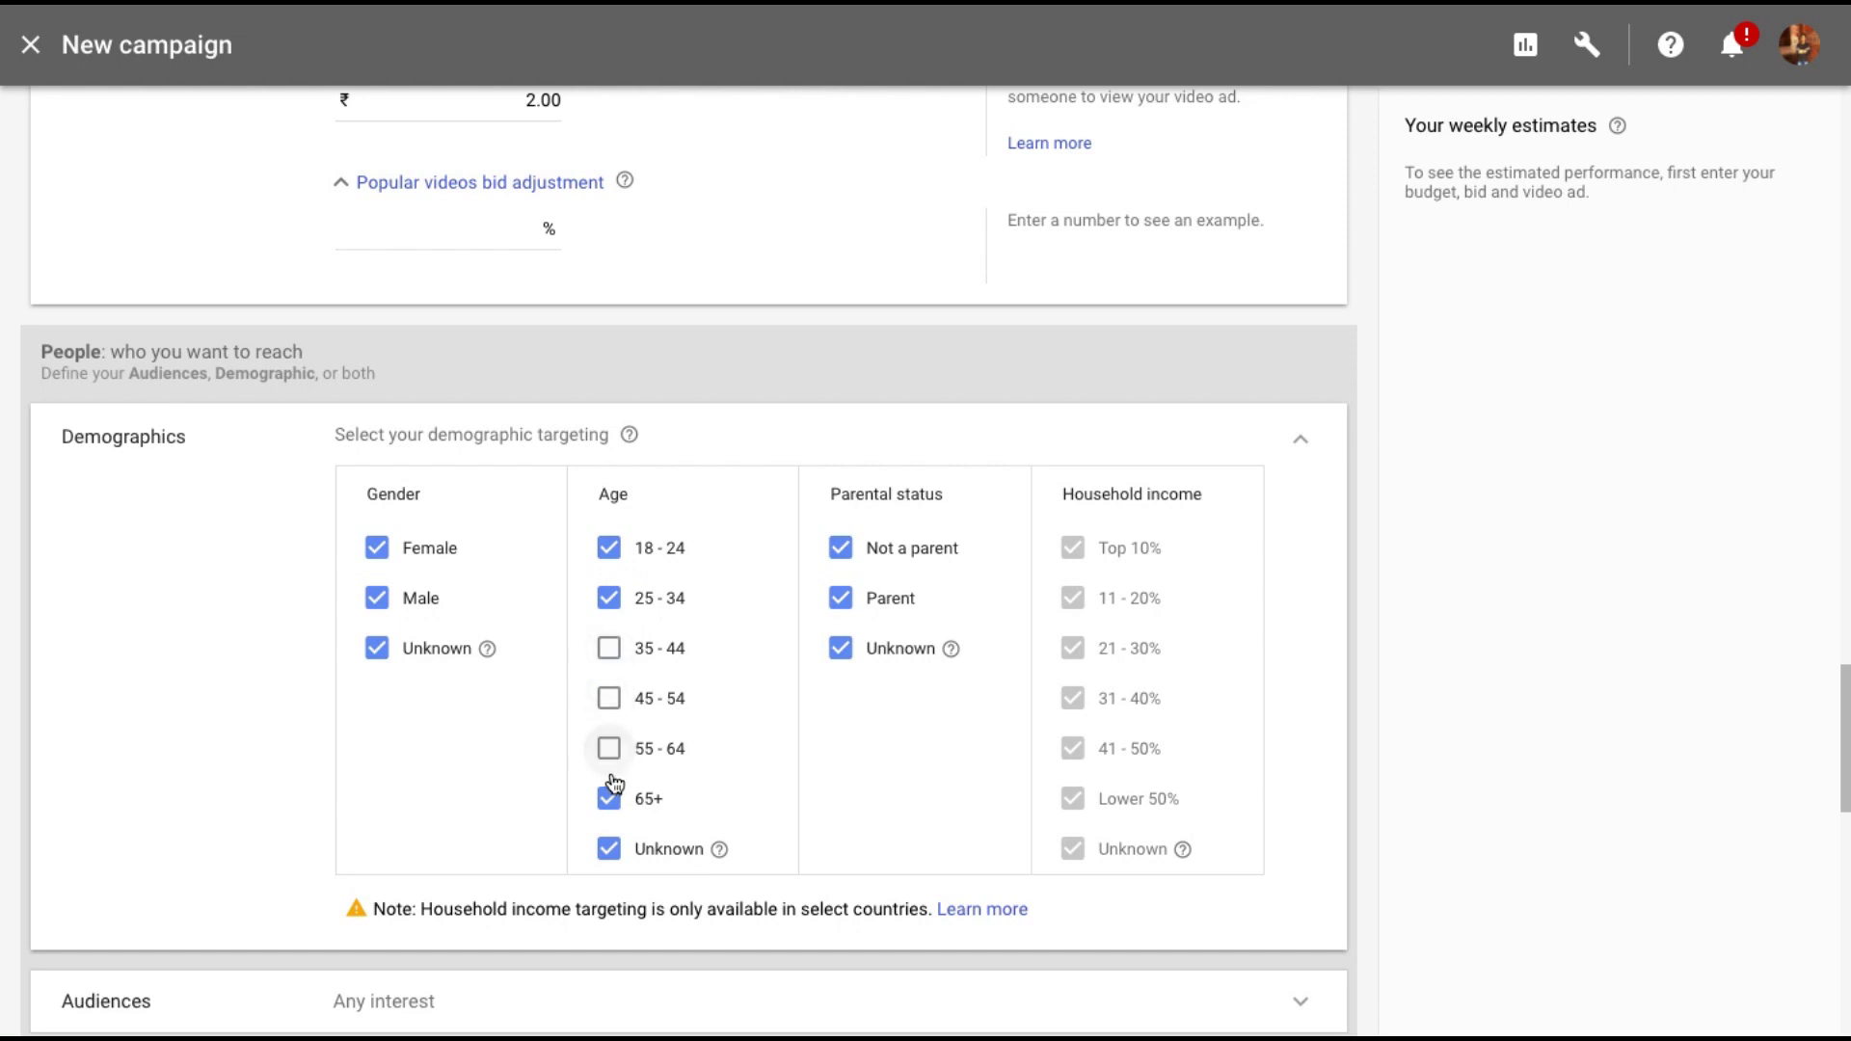
click(607, 800)
scroll(278, 474, down, 2)
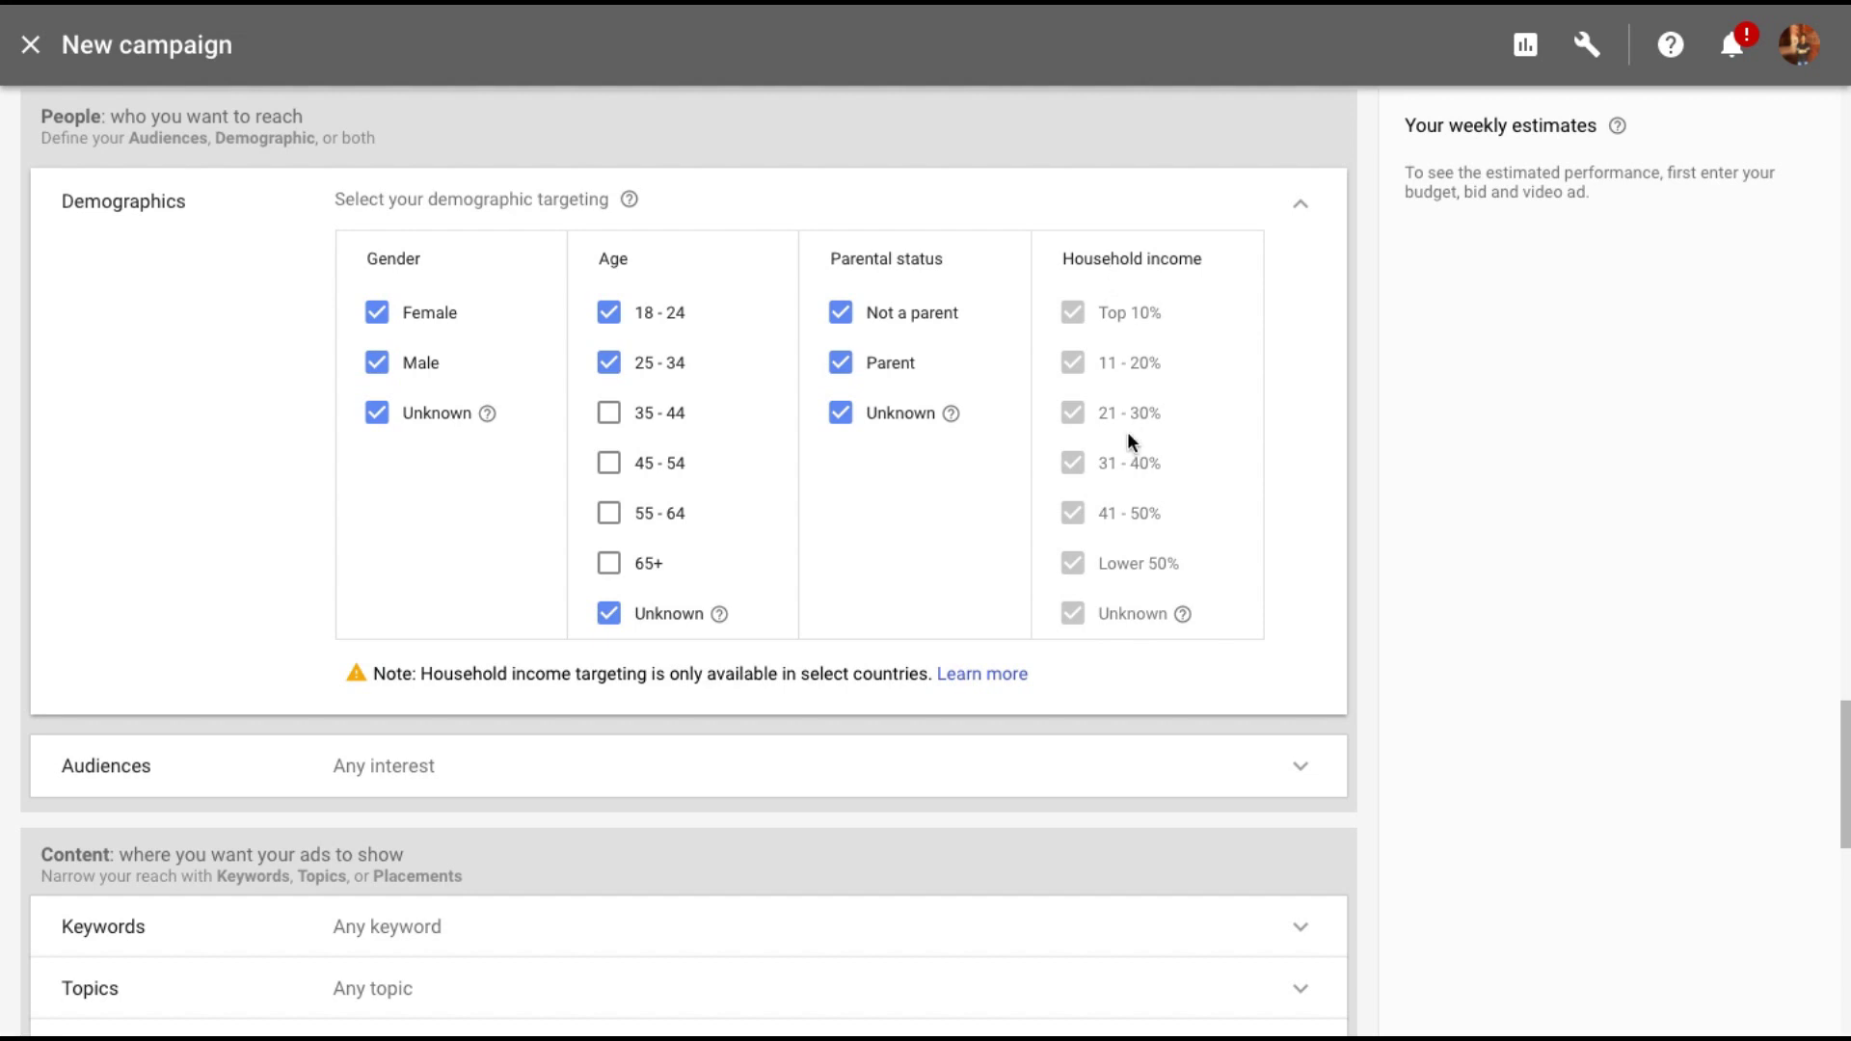
scroll(1126, 432, down, 3)
Step: Browse the affinity audience categories and return without selecting any
click(693, 391)
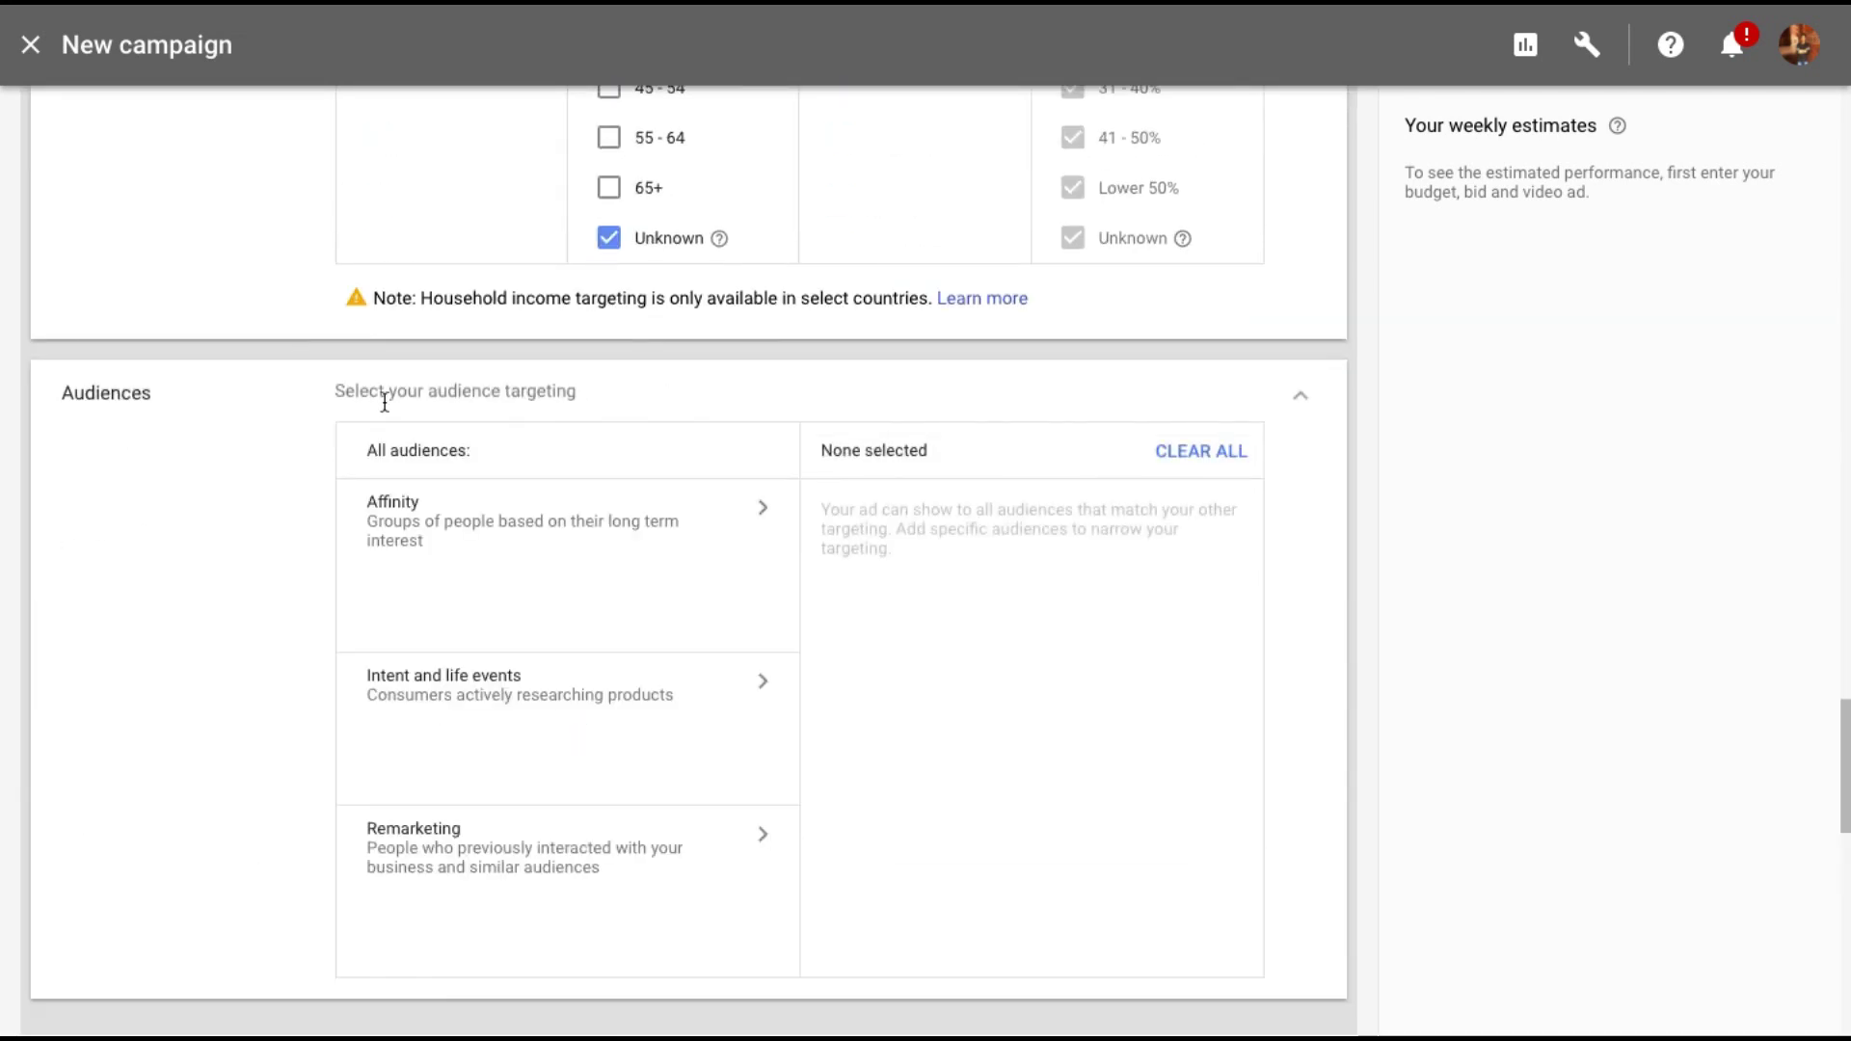
scroll(299, 538, down, 1)
click(512, 427)
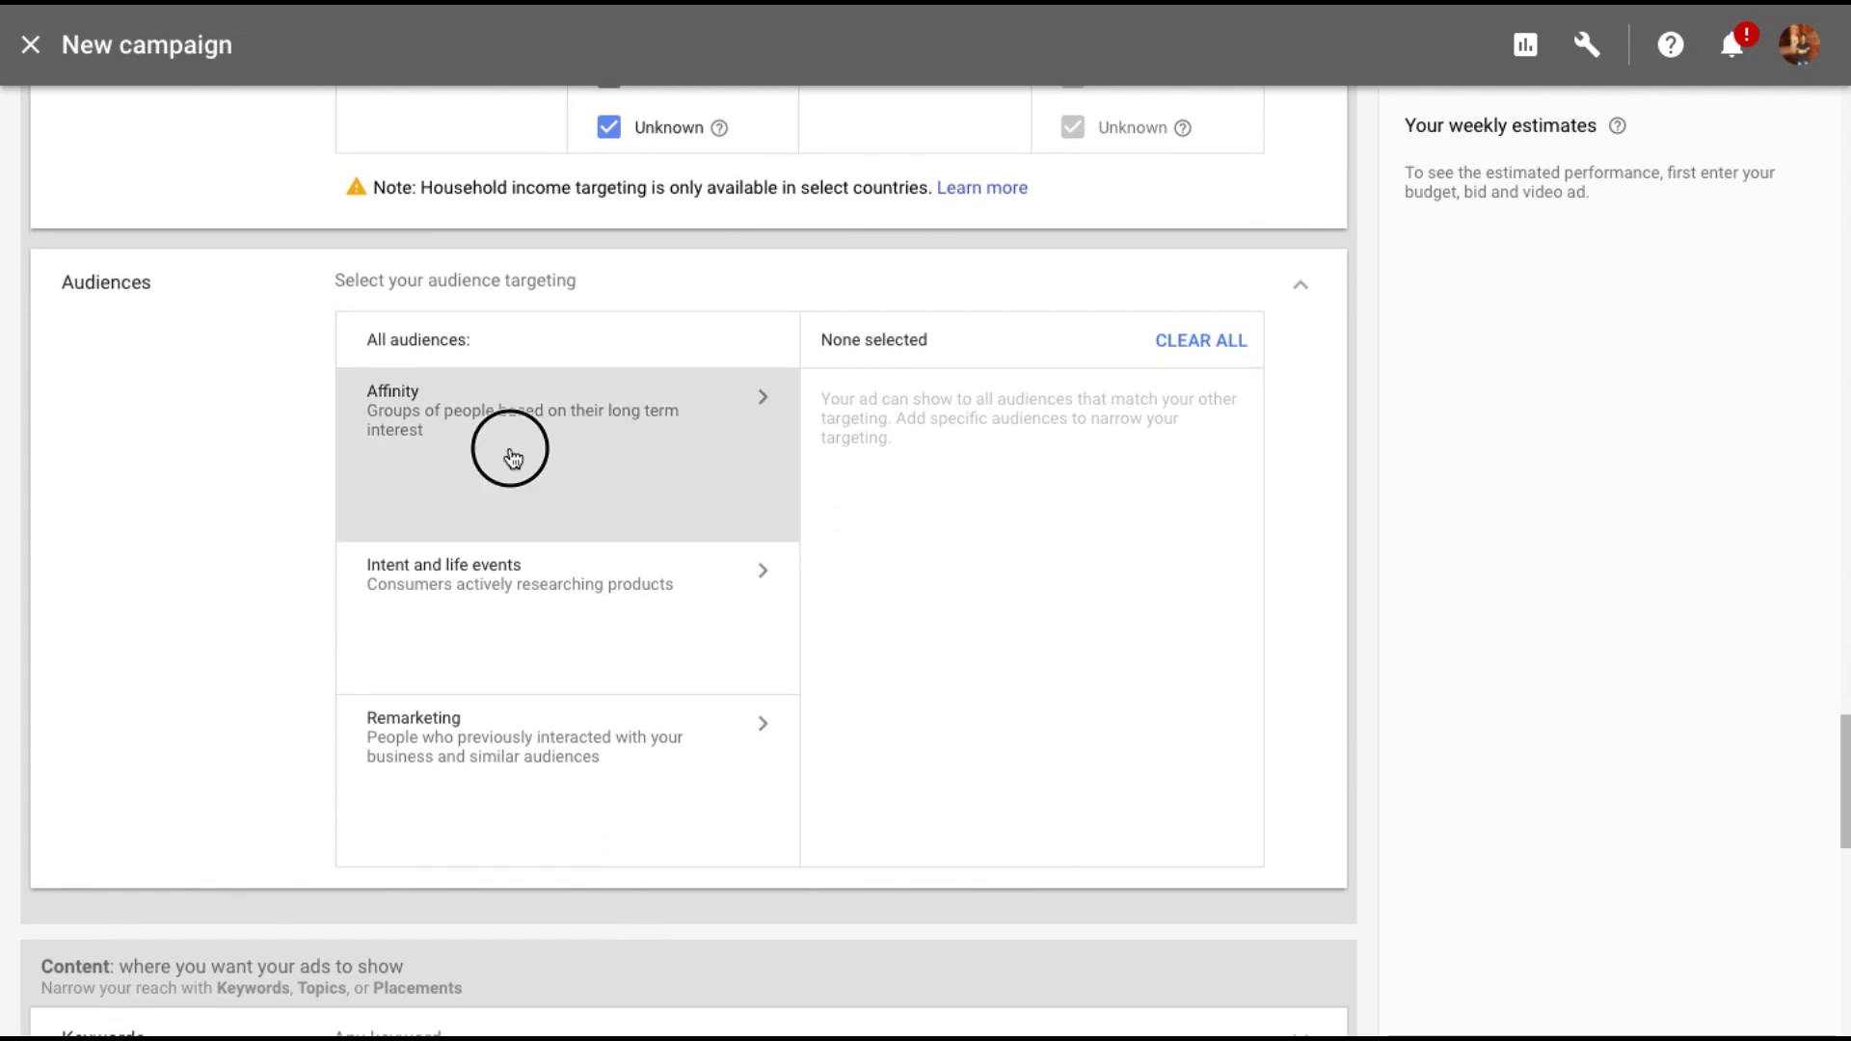
scroll(513, 551, down, 2)
scroll(492, 463, down, 1)
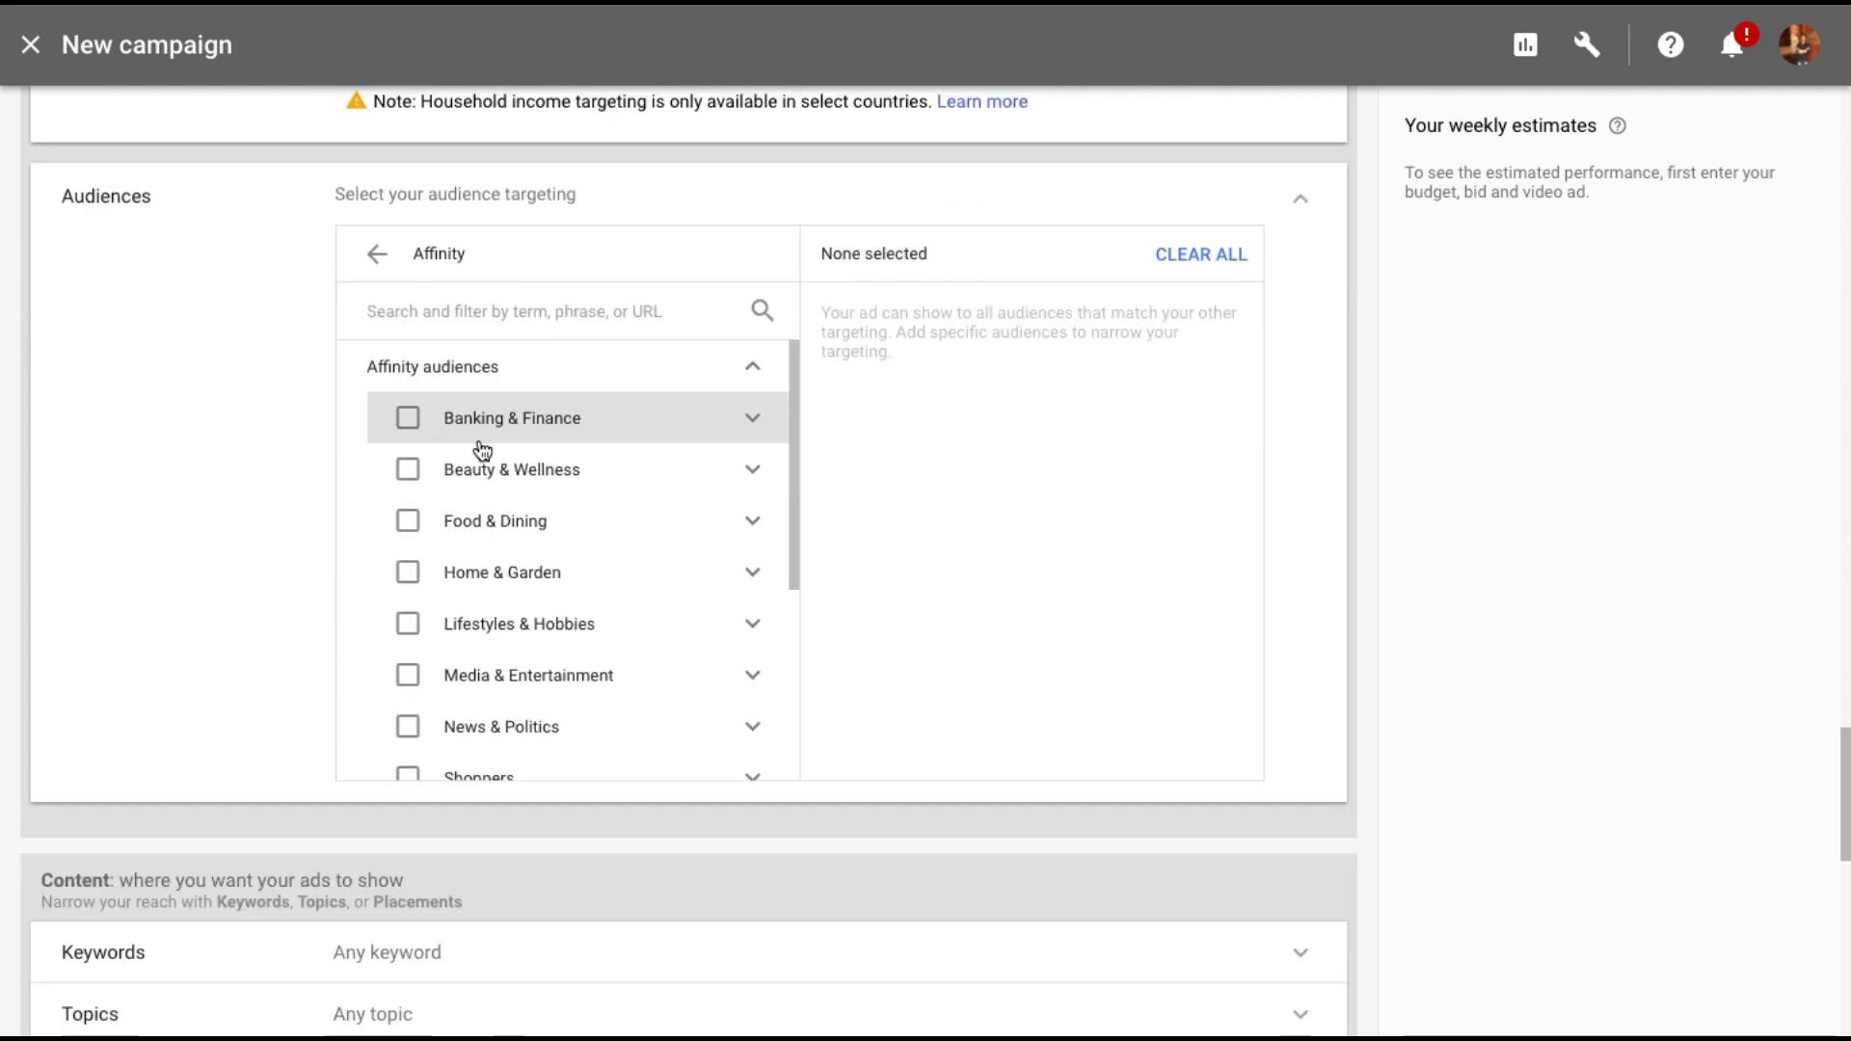
scroll(482, 449, down, 4)
scroll(482, 450, up, 4)
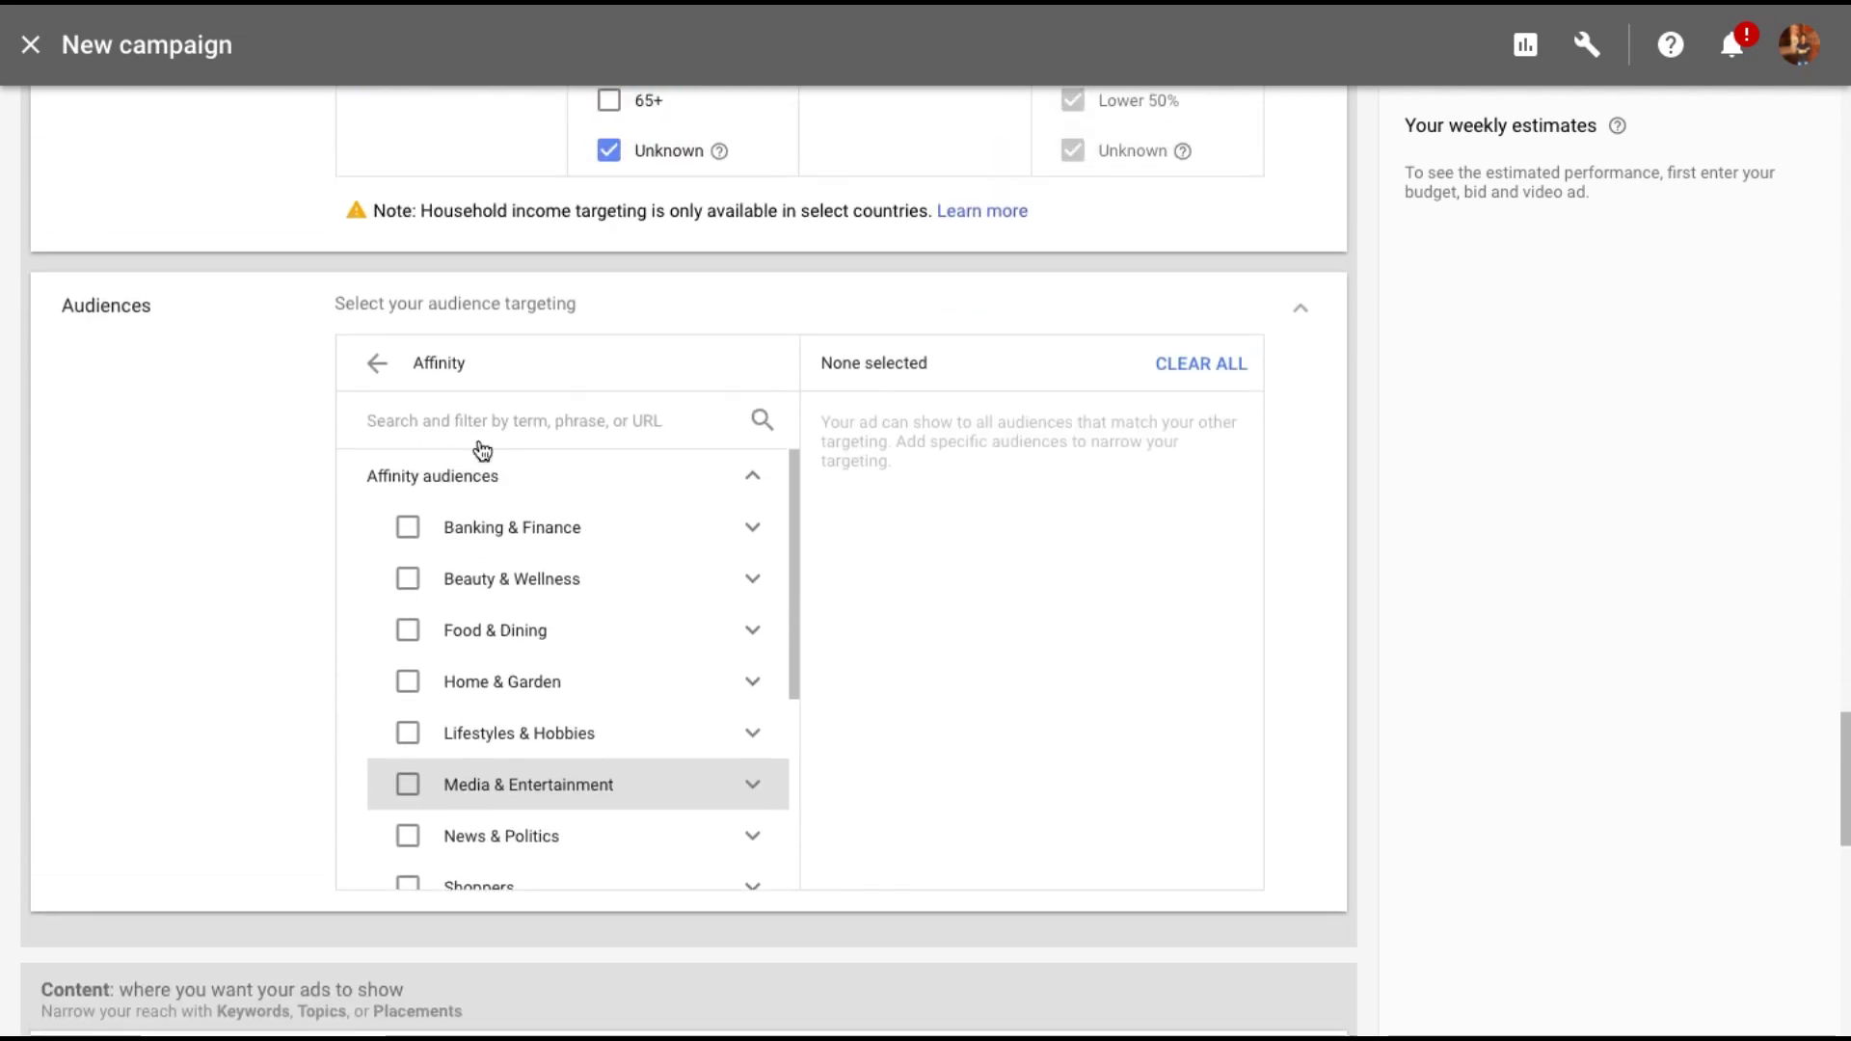
scroll(482, 435, up, 2)
click(377, 430)
scroll(227, 621, down, 1)
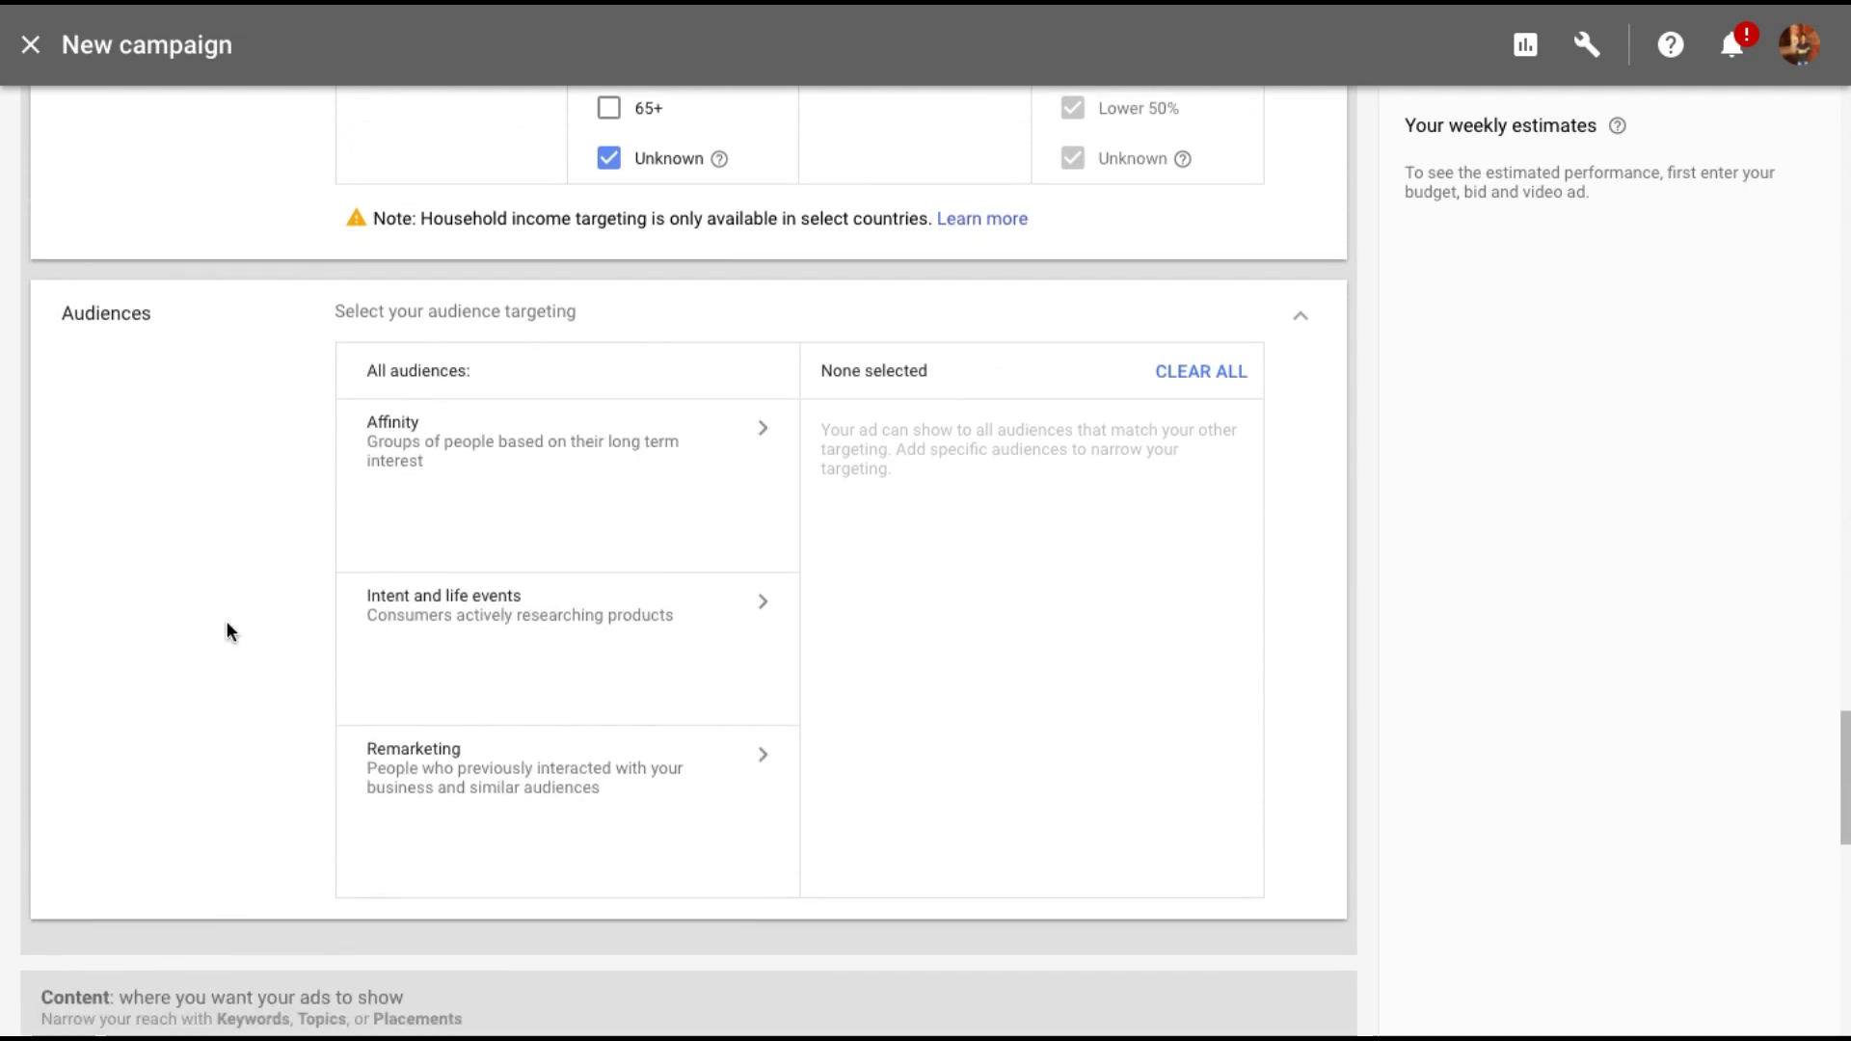
Step: Look through life events and remarketing audiences, selecting none
click(455, 645)
click(501, 528)
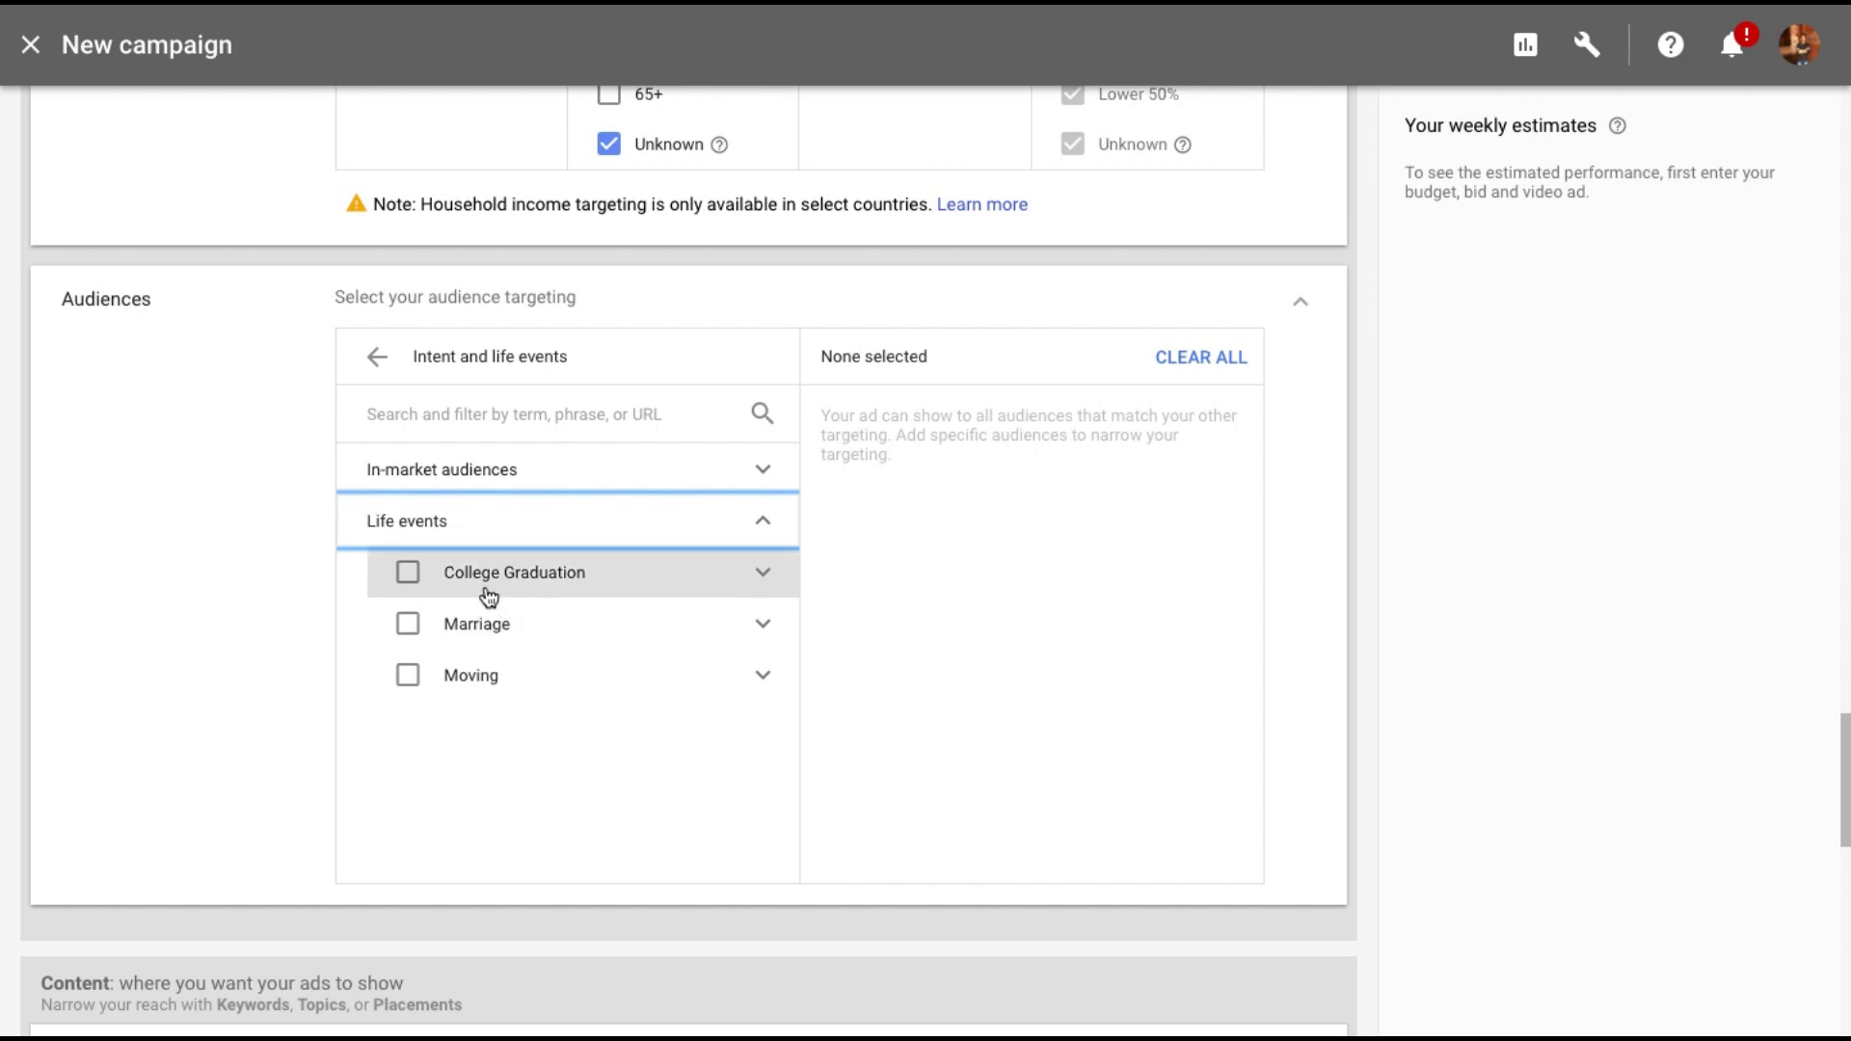
click(378, 357)
click(503, 775)
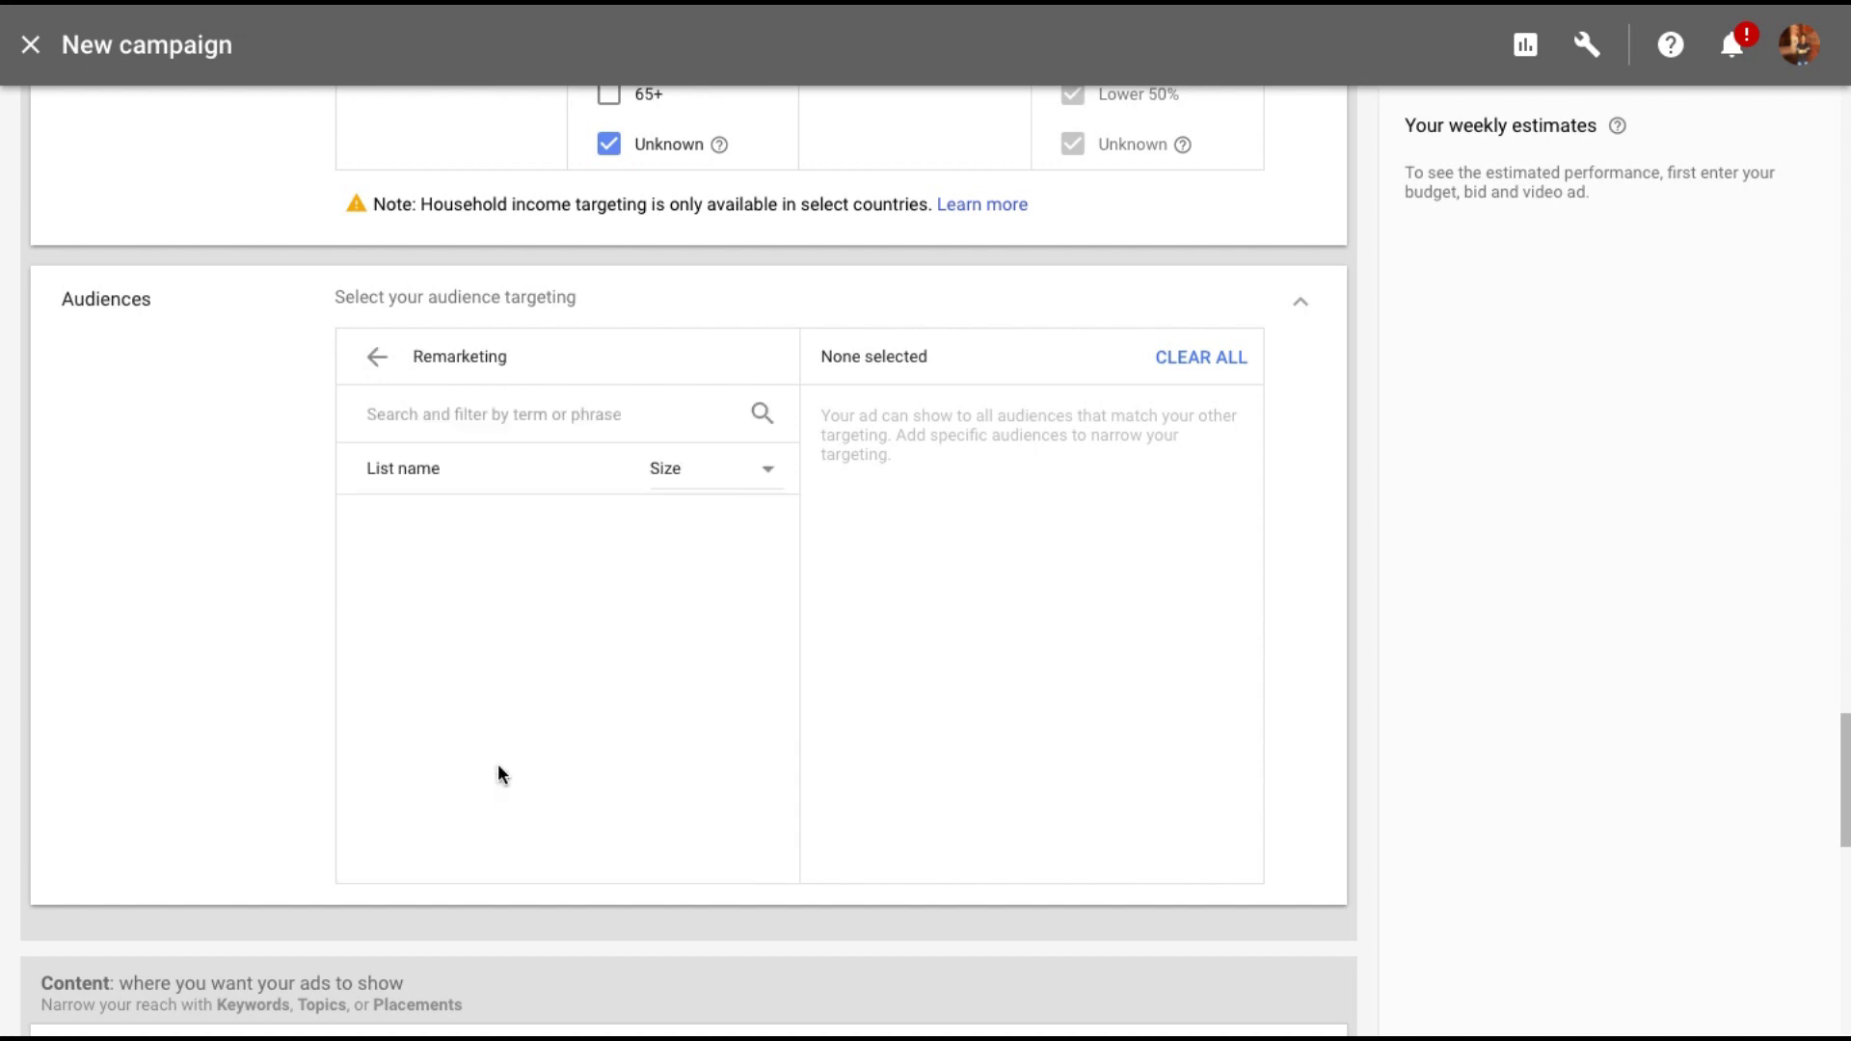
click(378, 359)
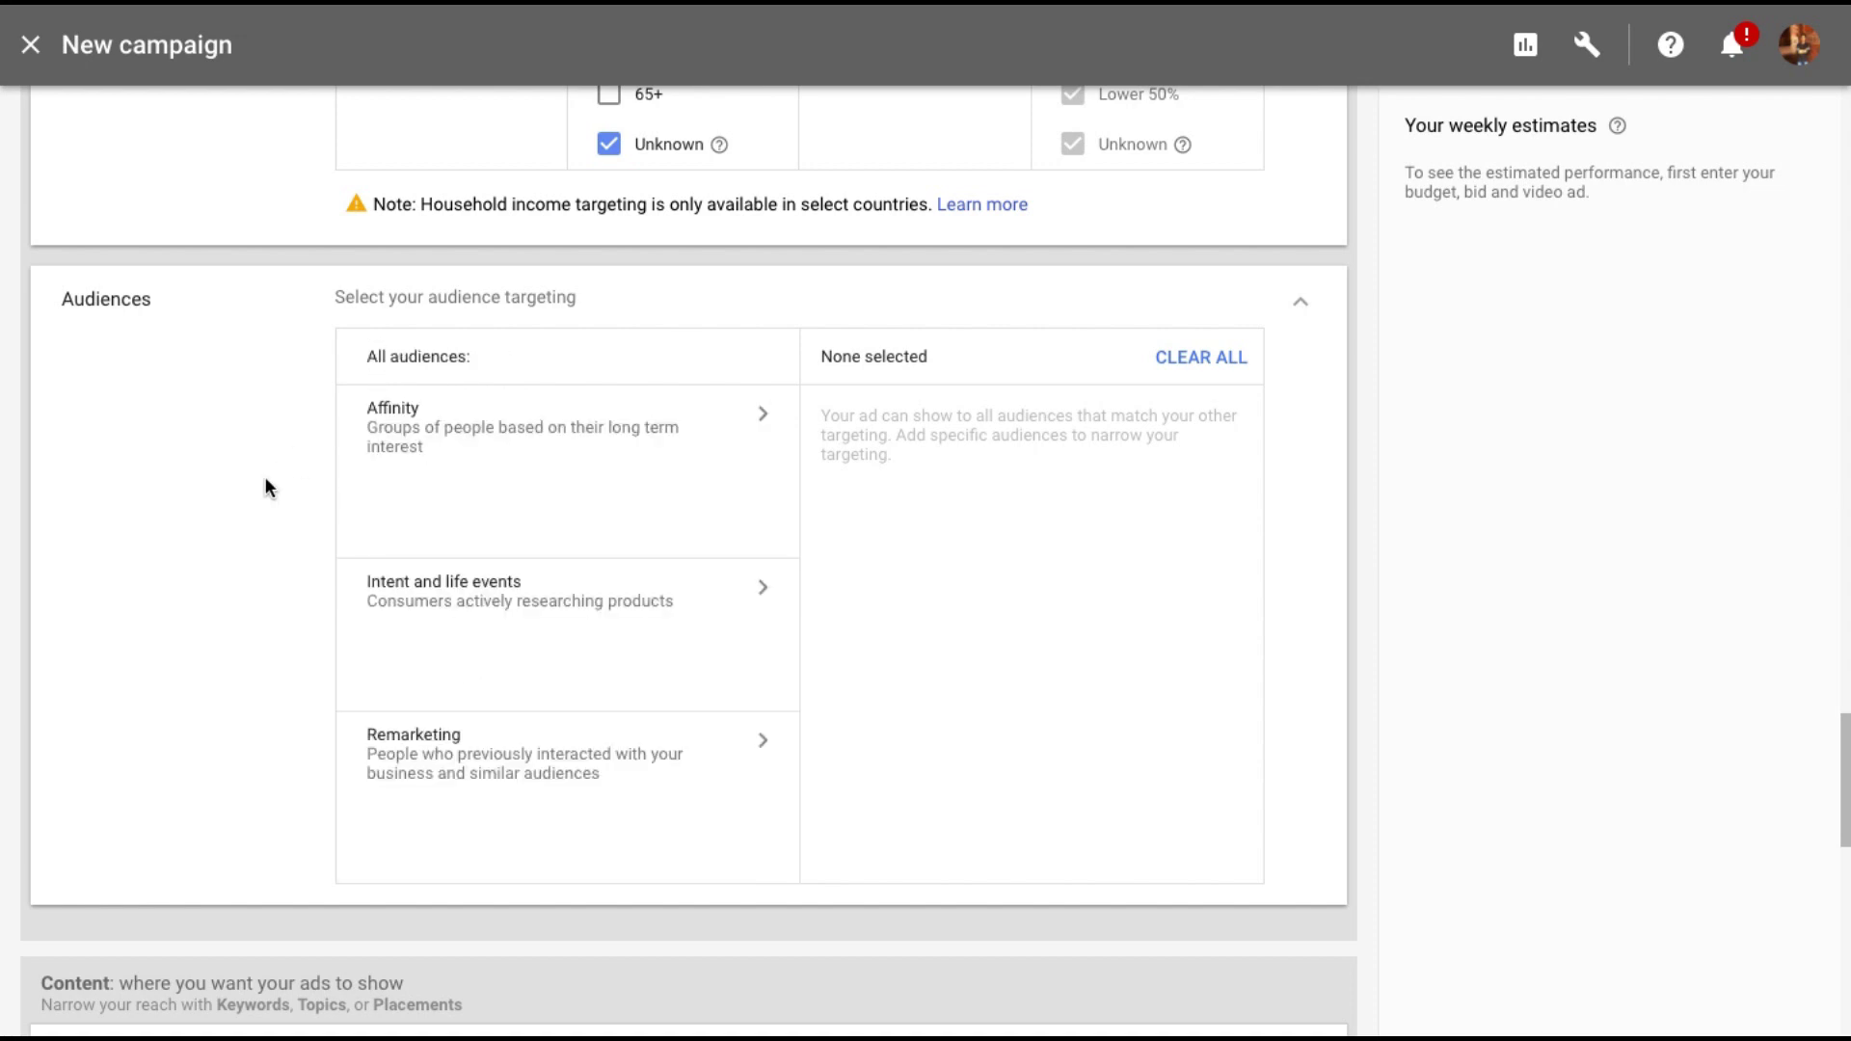
scroll(266, 486, down, 3)
scroll(266, 487, down, 1)
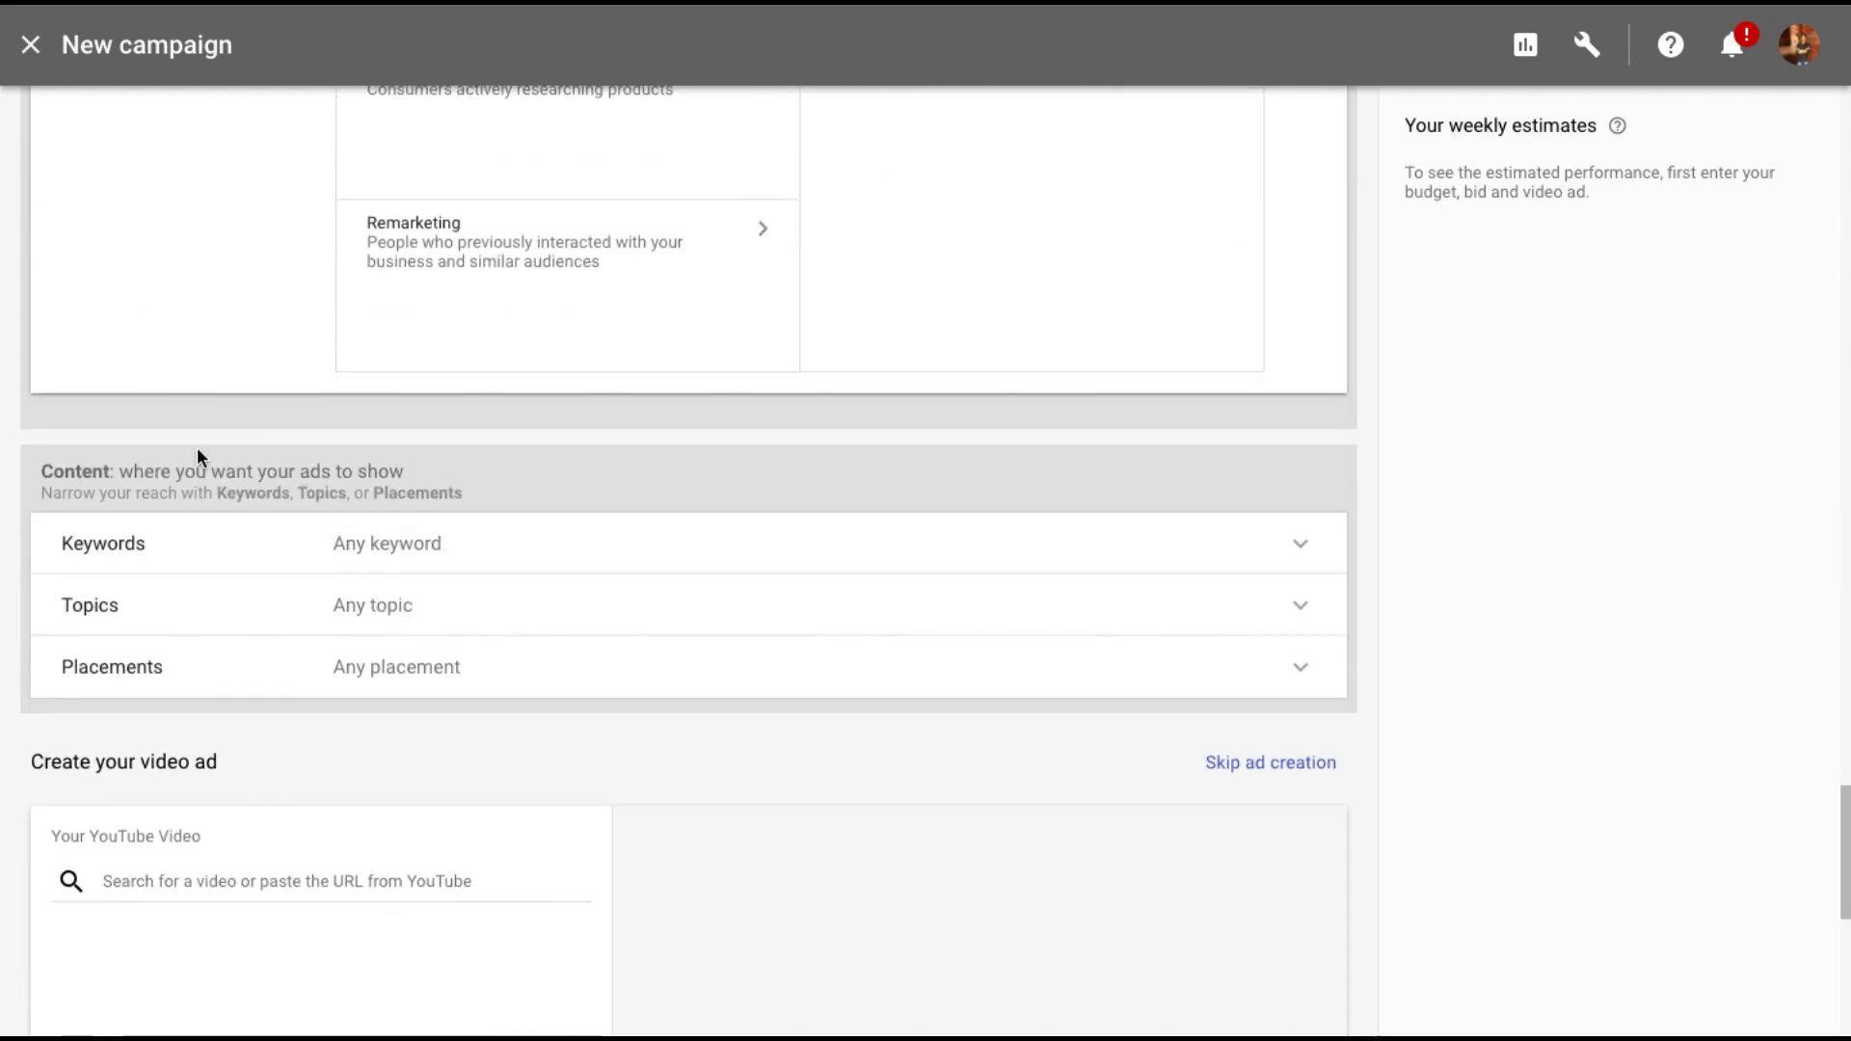
scroll(197, 447, up, 1)
scroll(196, 447, down, 1)
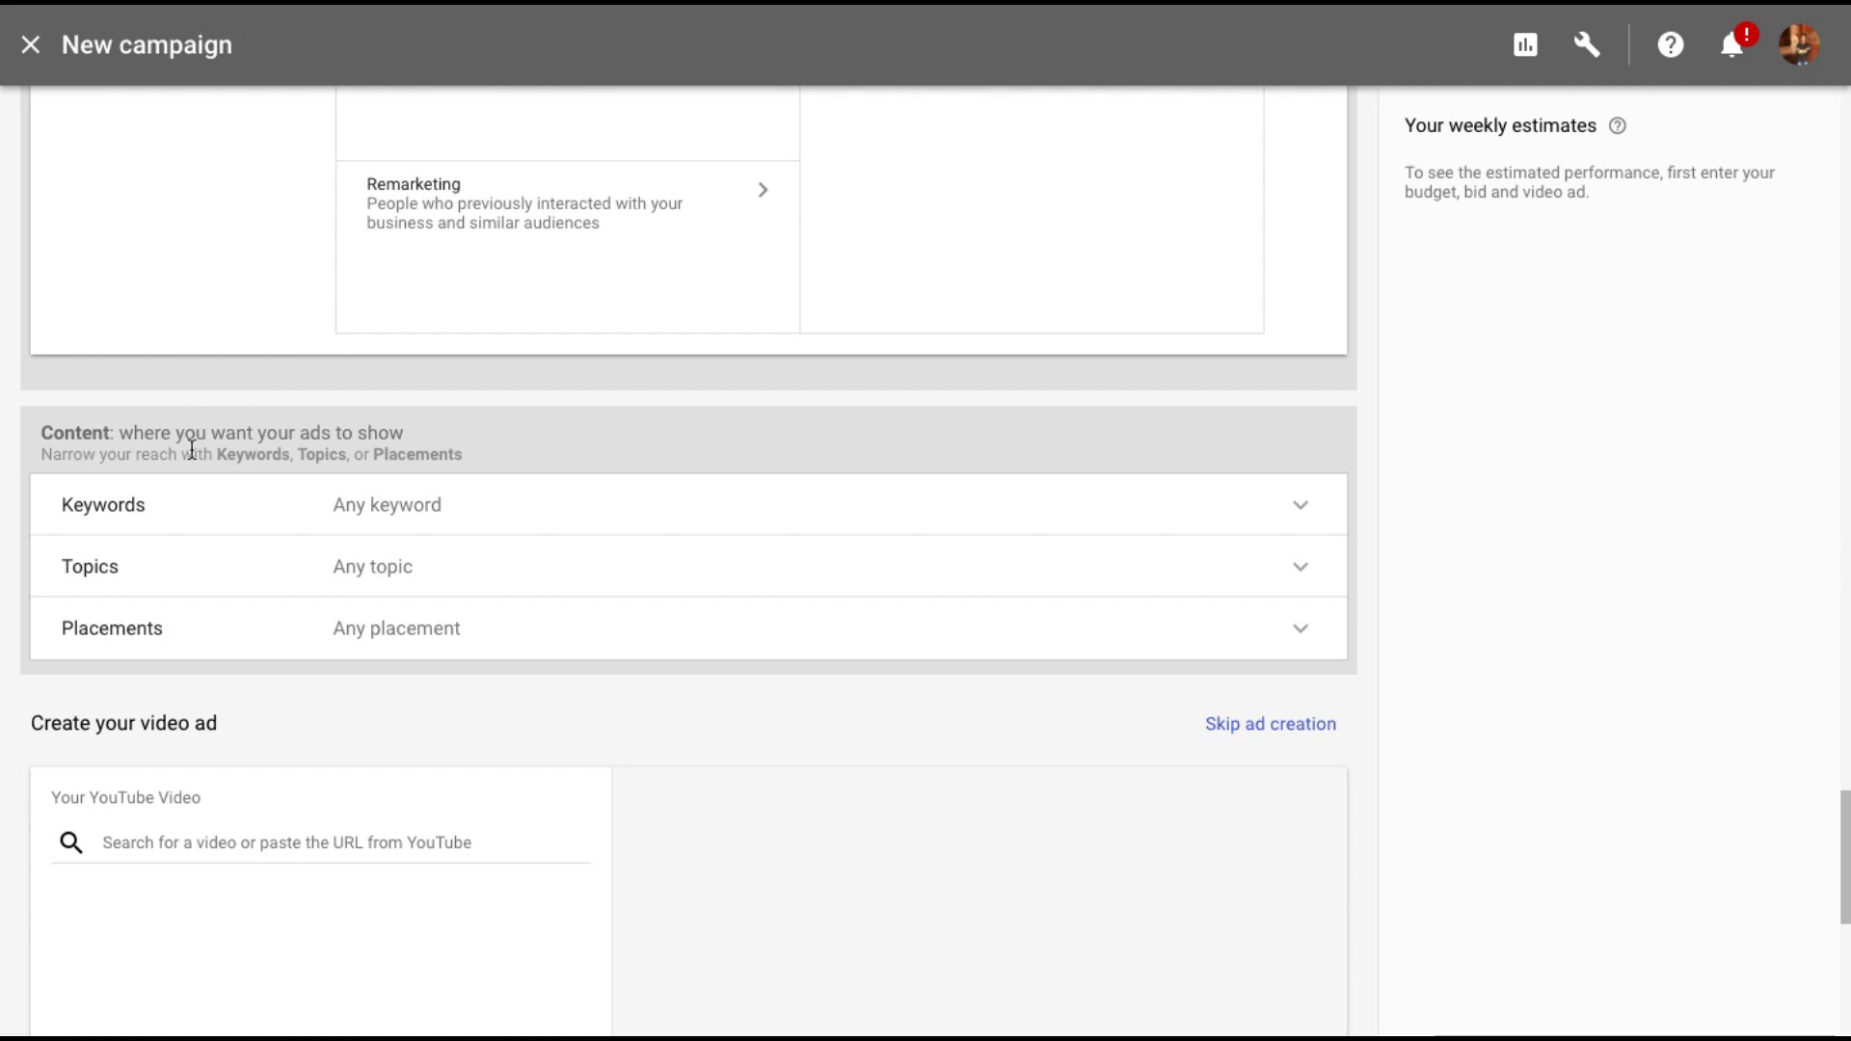
Step: Enter eight Snapchat-related keywords, including snapchat marketing and marketing on snapchat, one per line
click(176, 504)
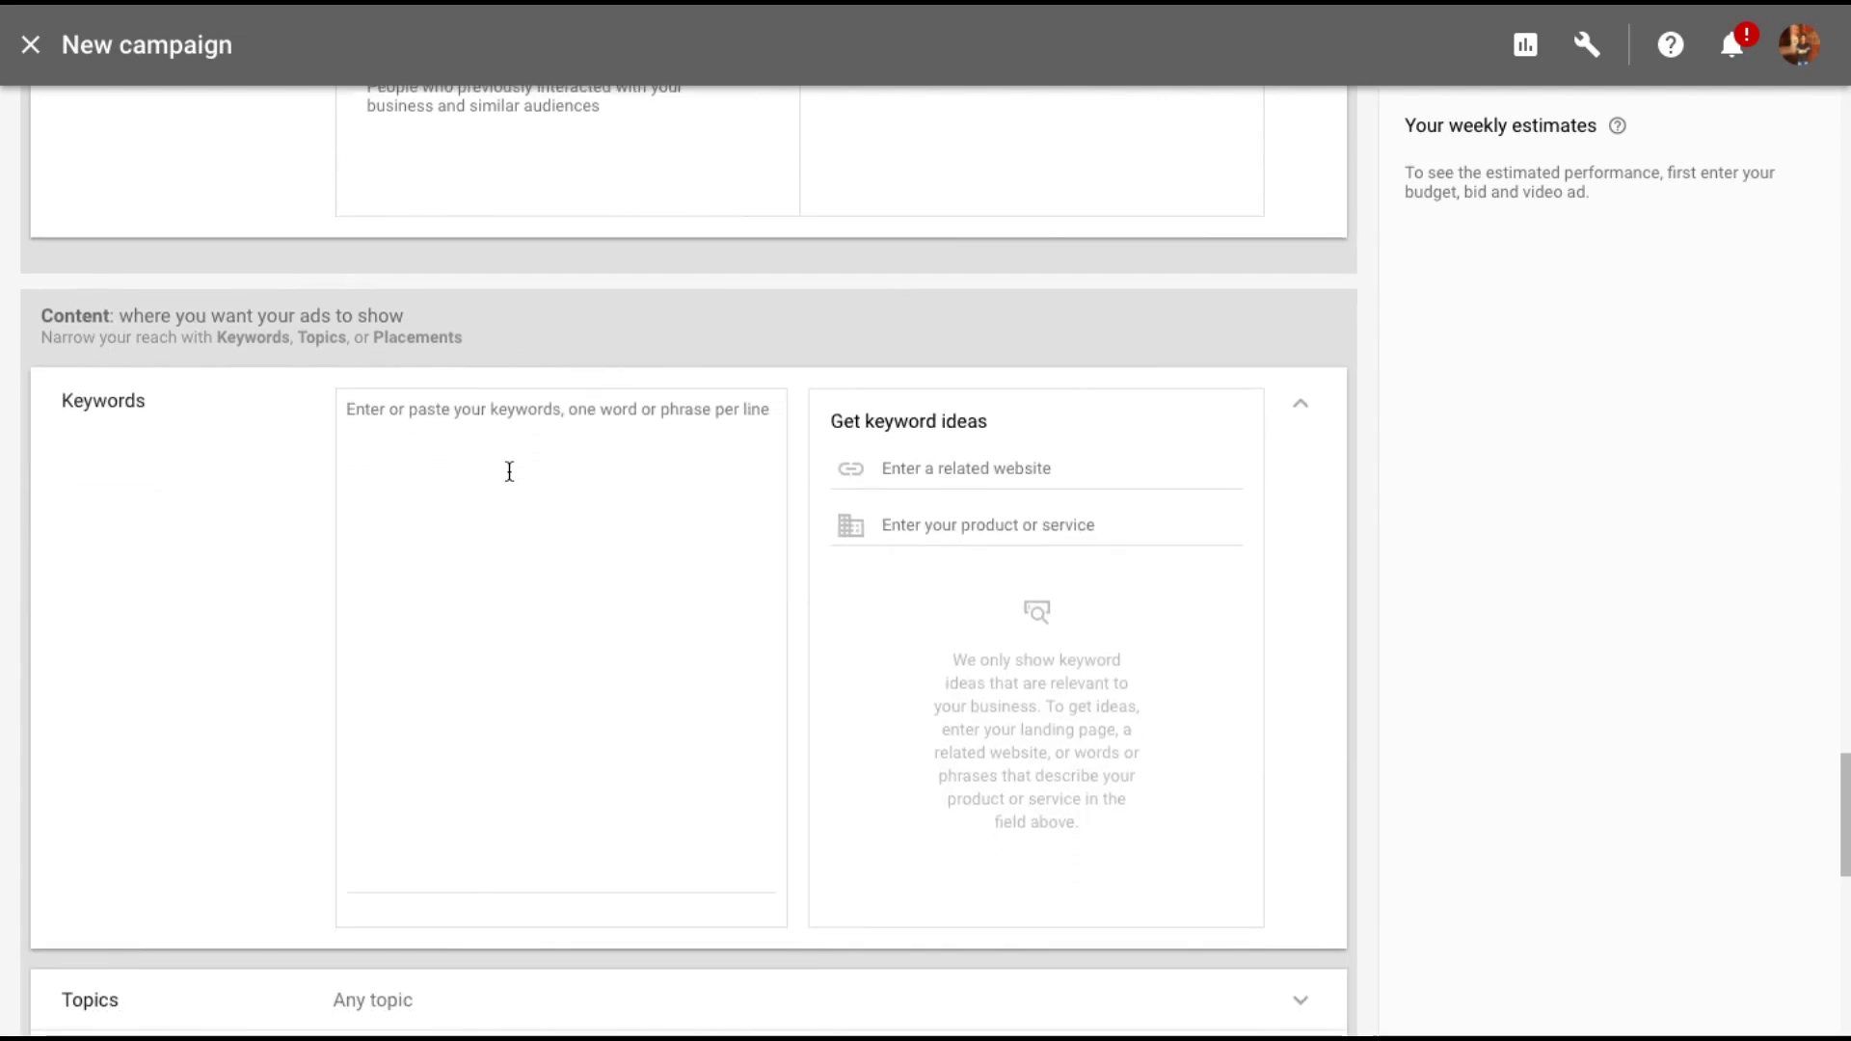
click(509, 472)
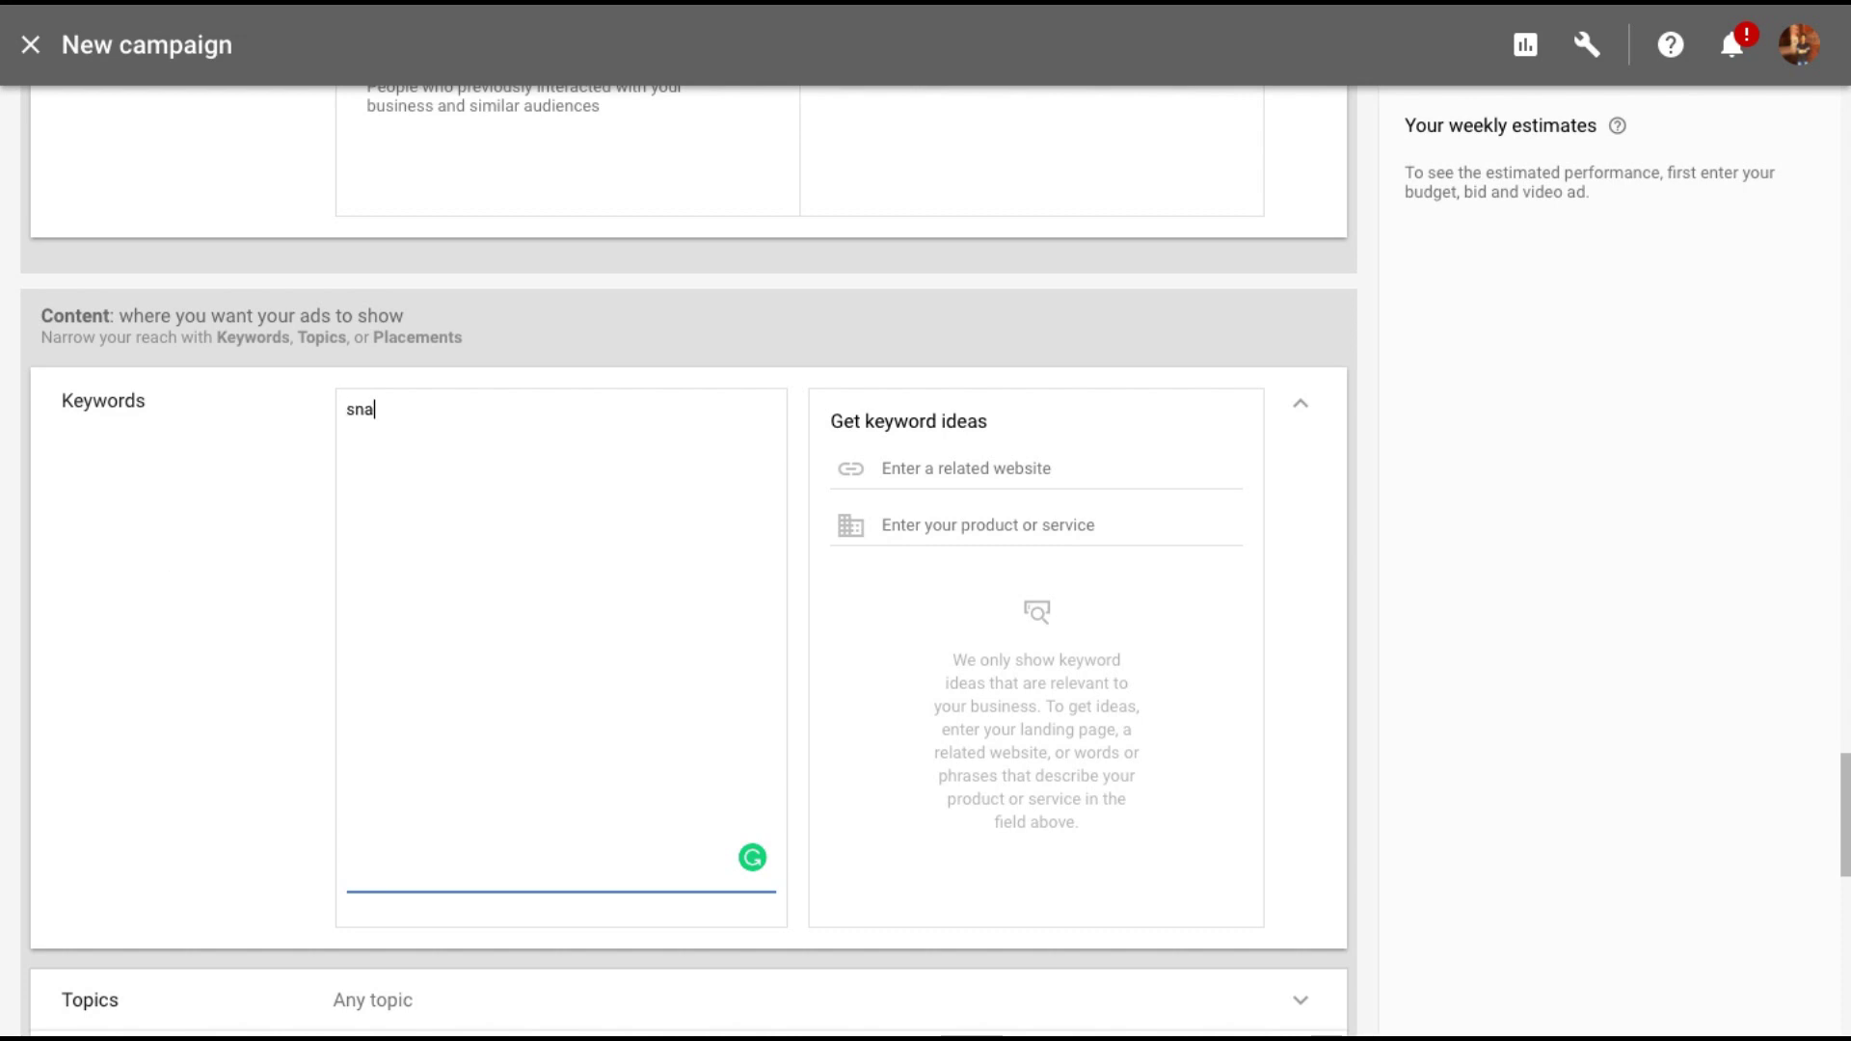
text(snapchat ads)
key(Return)
text(snapchat tutorials)
key(Return)
text(snapchat advertising)
key(Return)
text(advertising on snapchat)
key(Return)
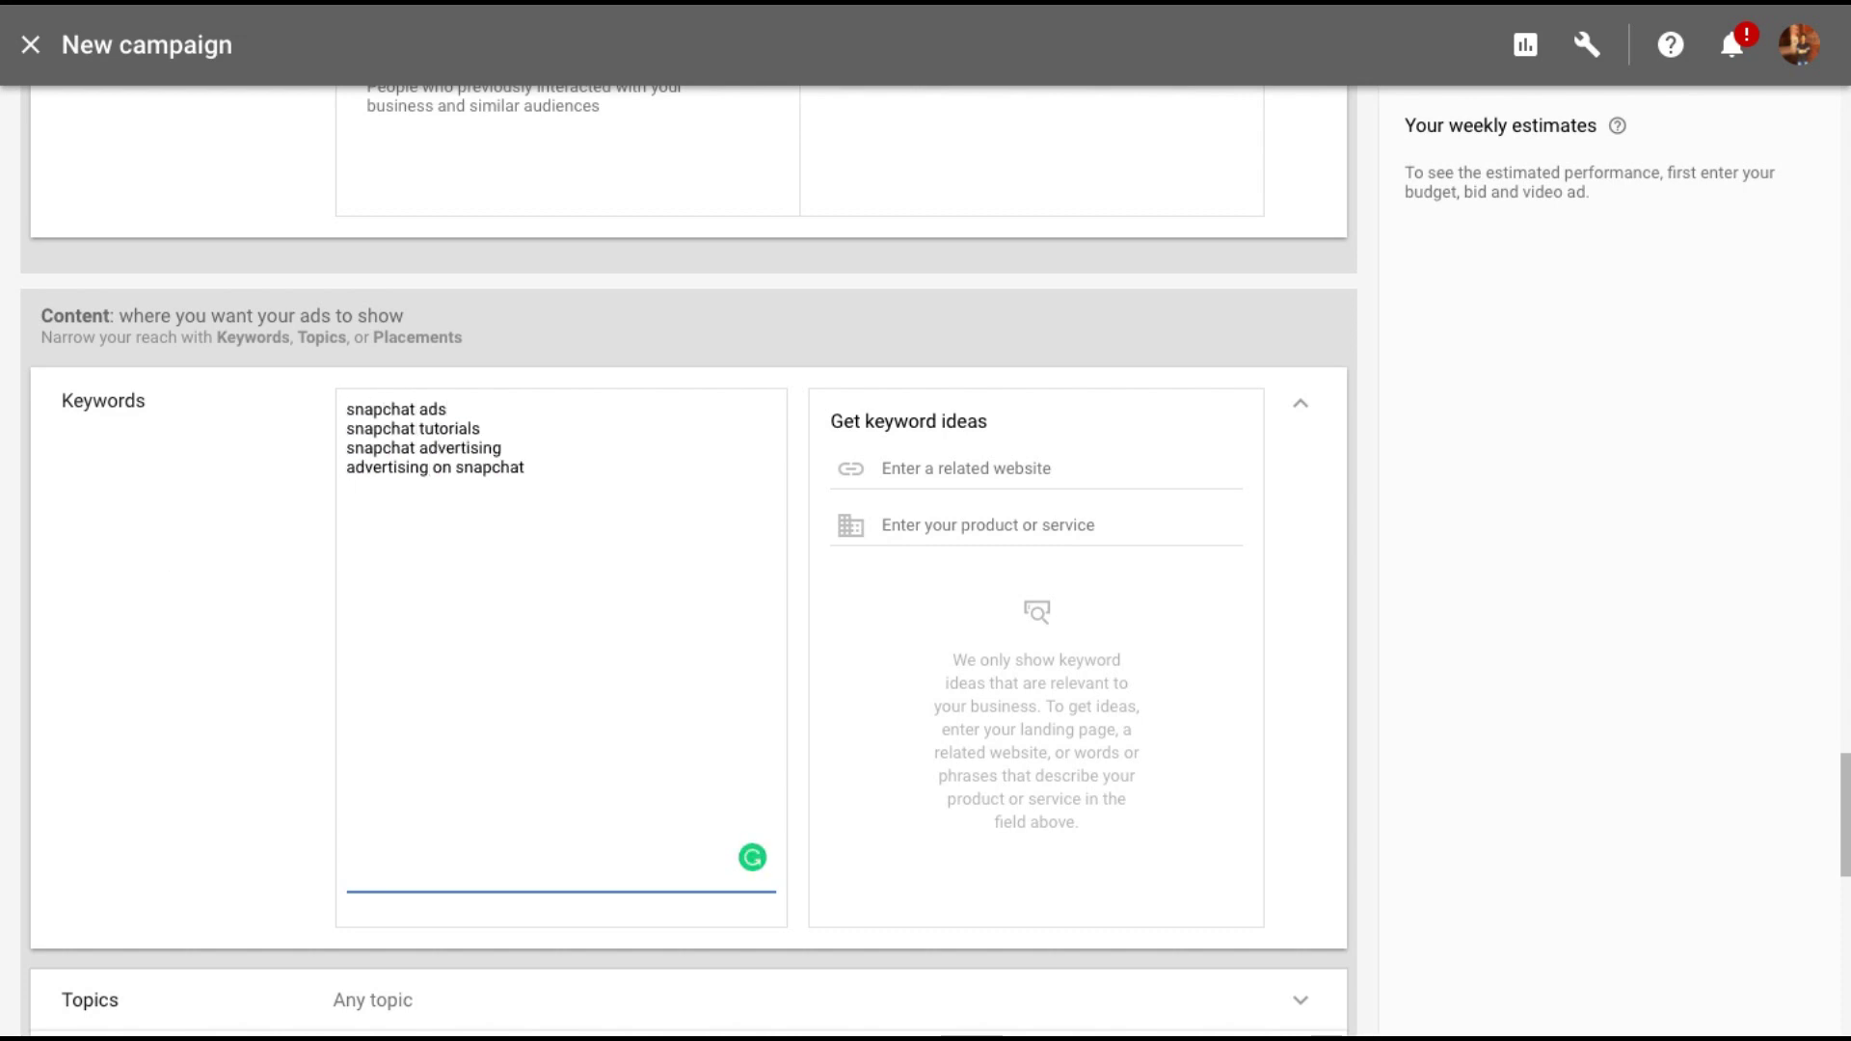
text(video views on snapchat)
key(Return)
text(app install on snapchat)
key(Return)
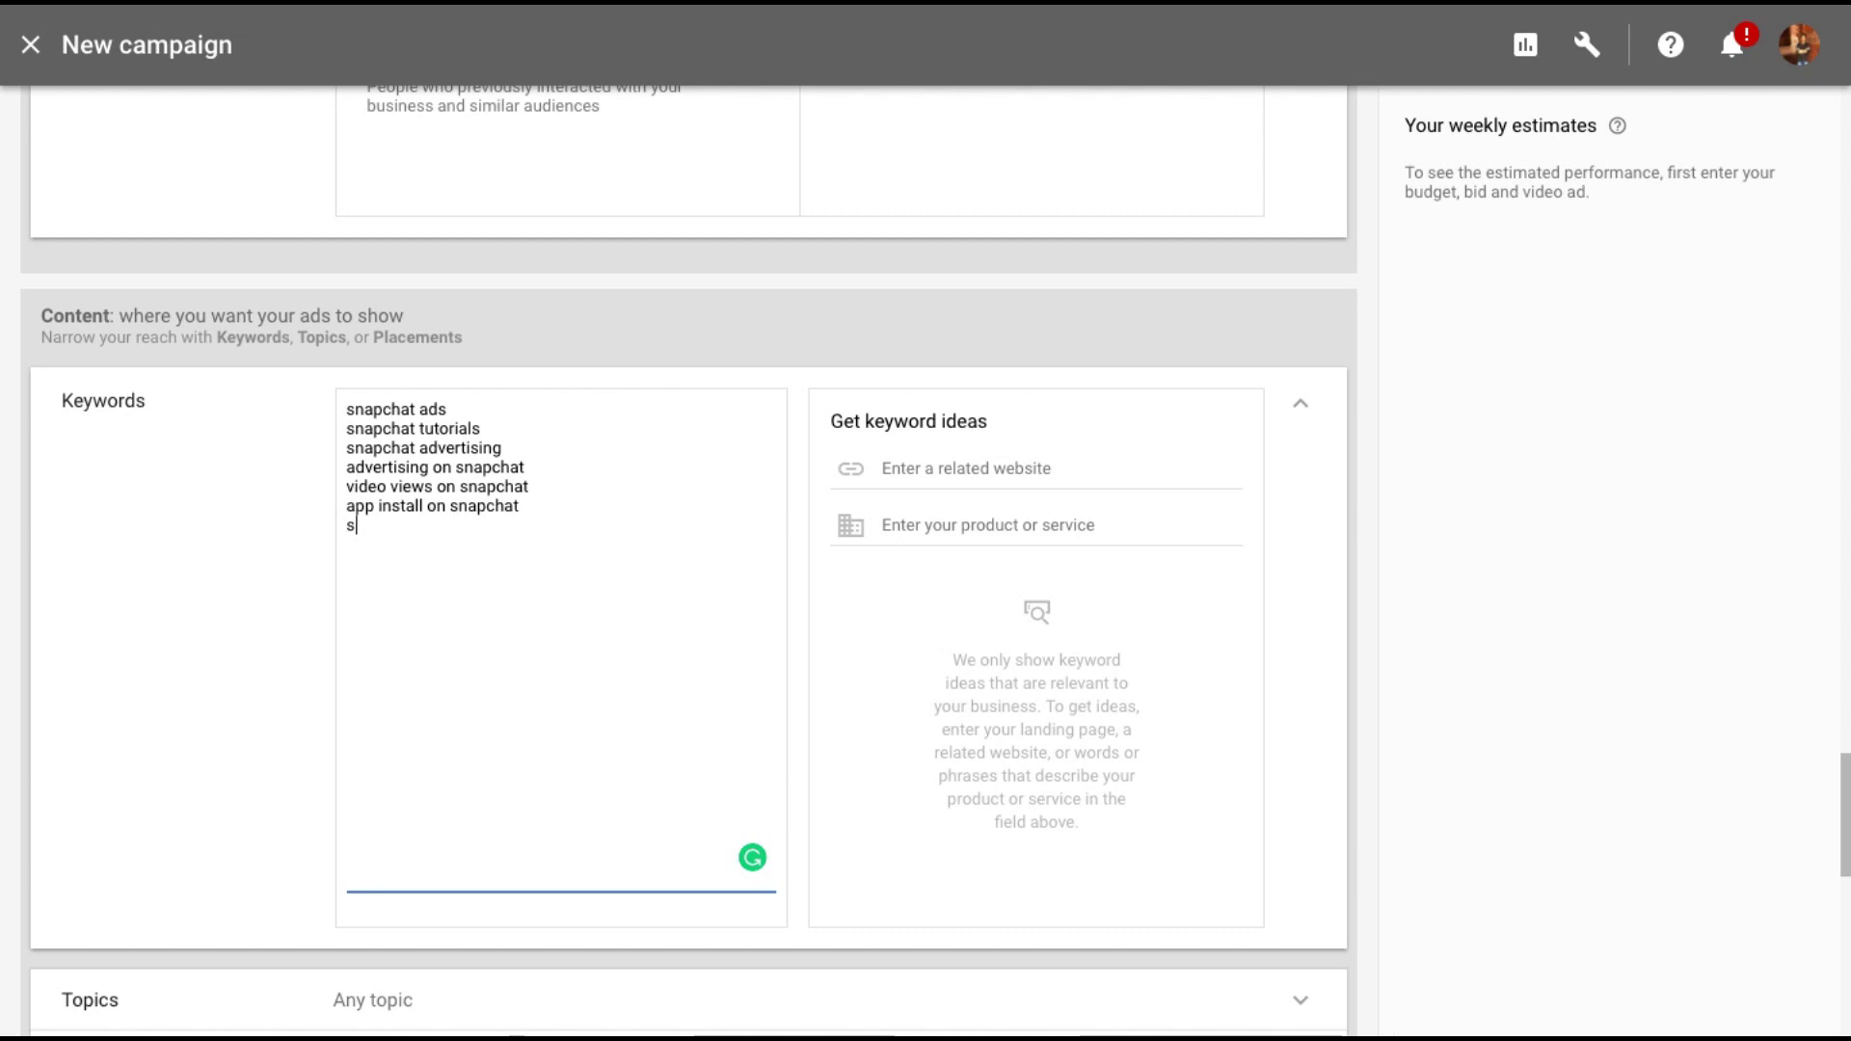
text(snapchat marketing)
key(Return)
text(marketing on snapchat)
scroll(839, 622, down, 3)
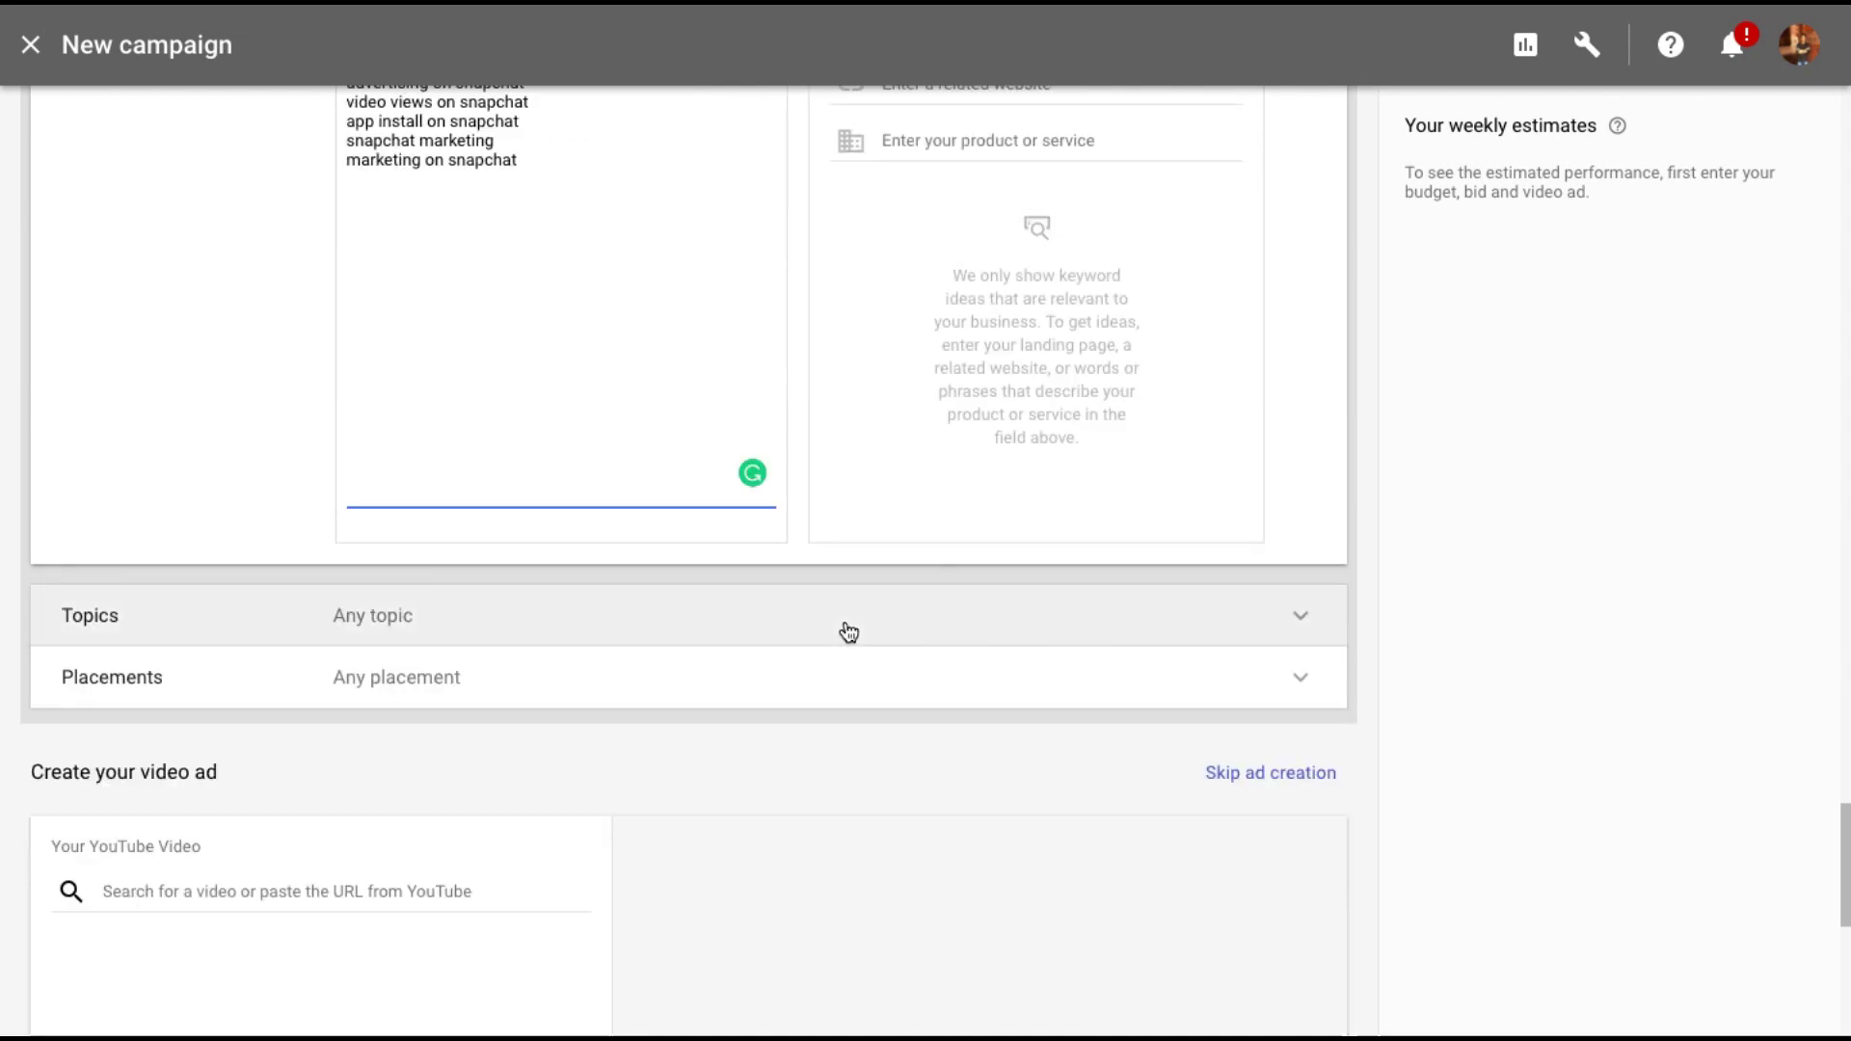
click(839, 622)
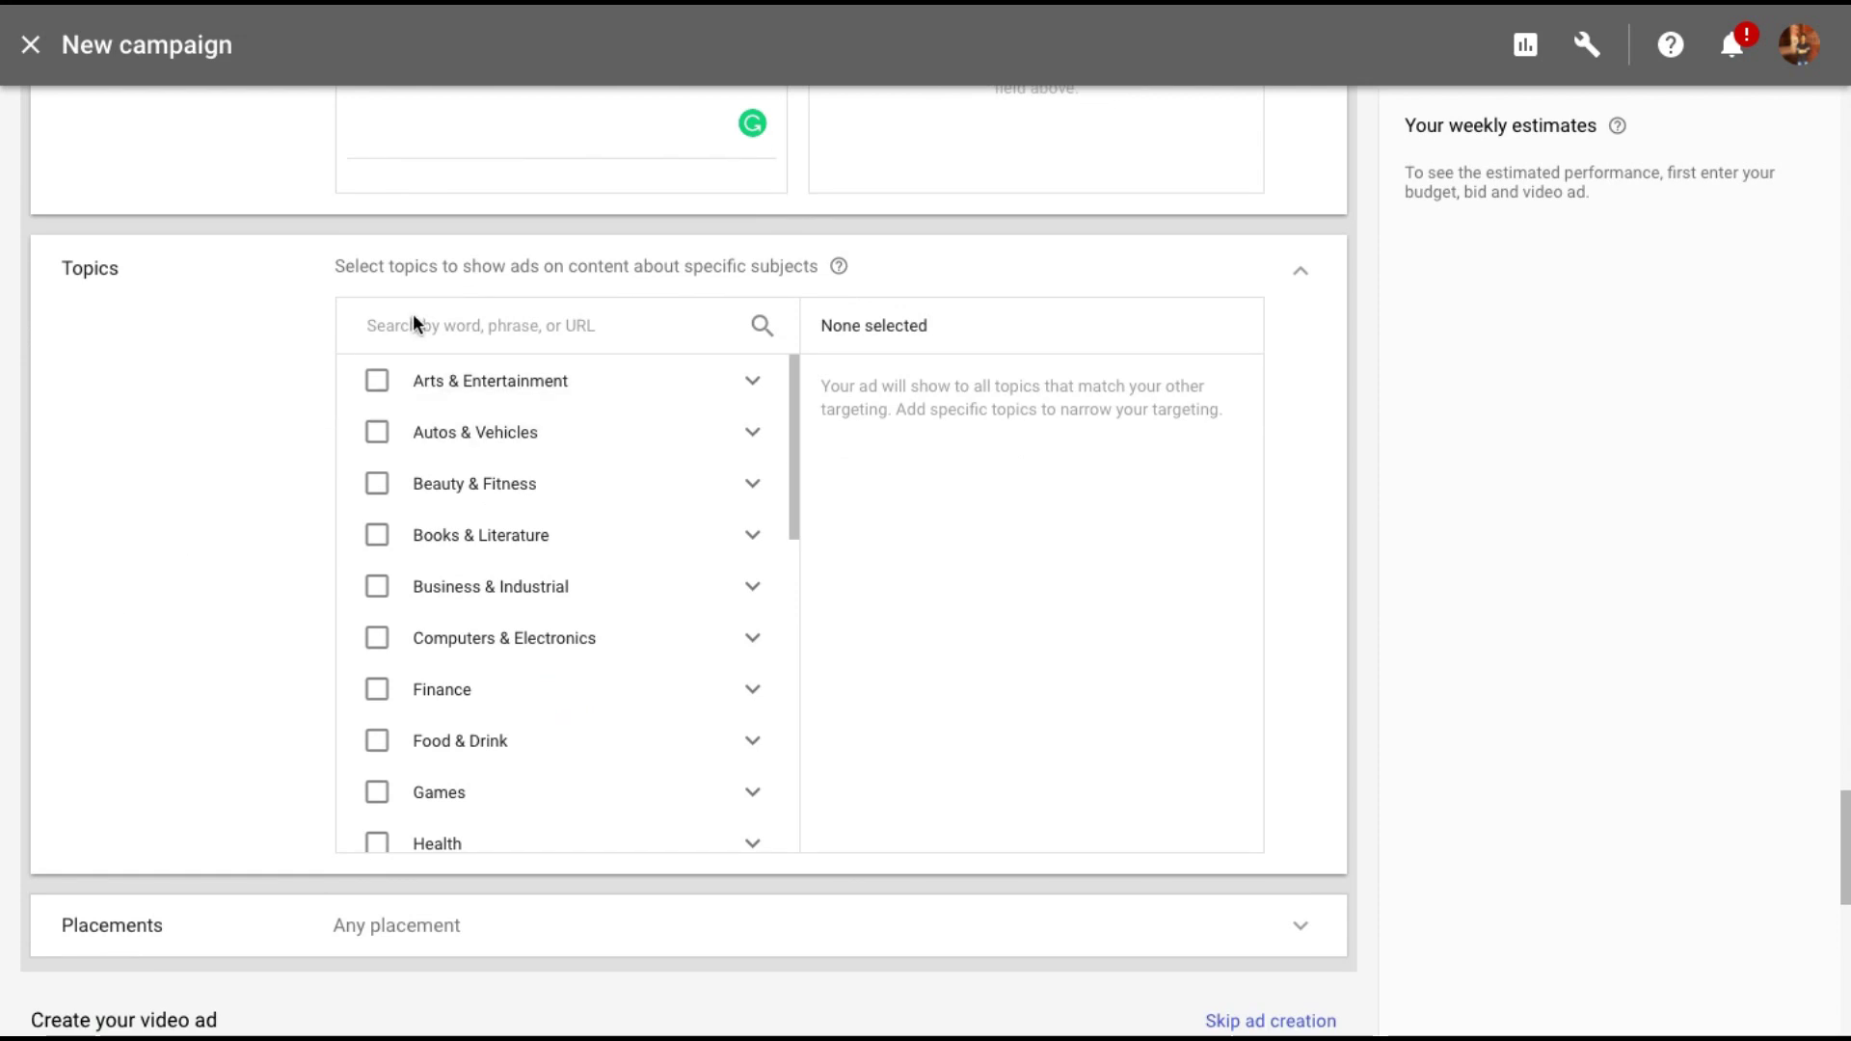
Step: Search 'marketing' and target the Advertising & Marketing and Web Services topics
click(412, 322)
text(marketing)
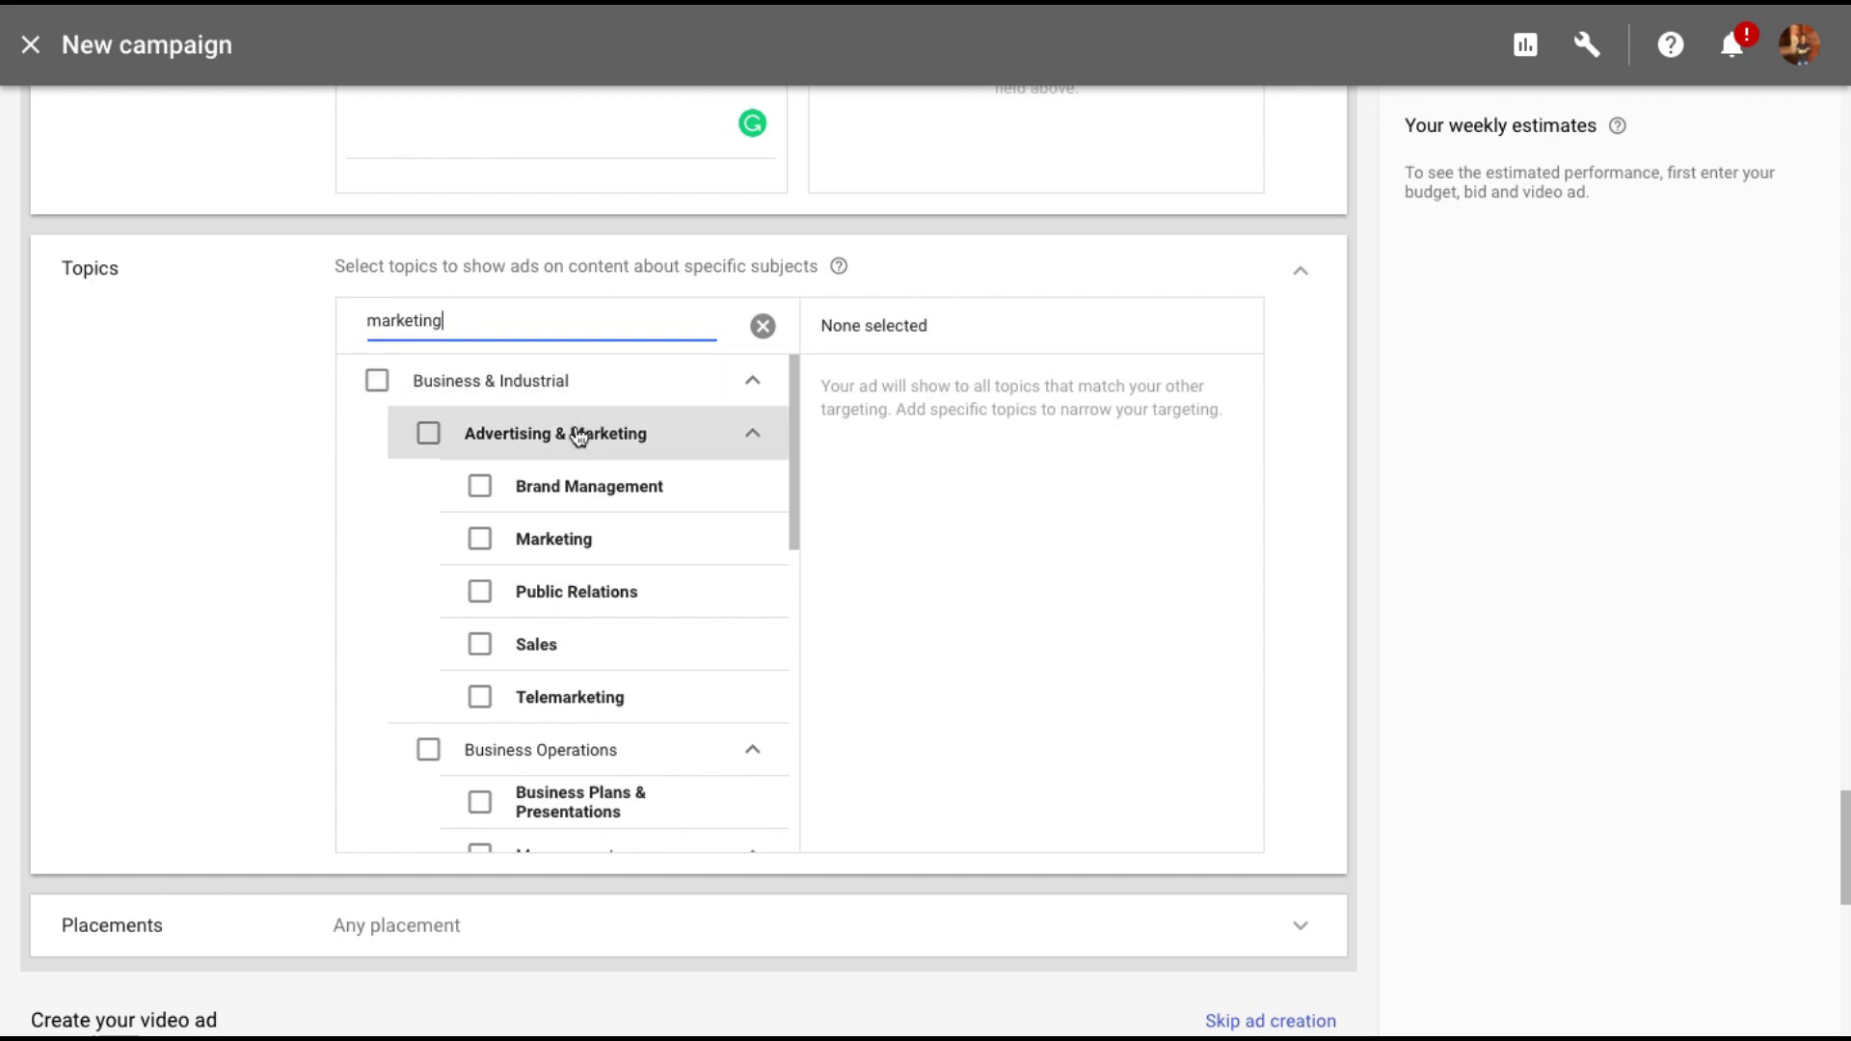
click(430, 435)
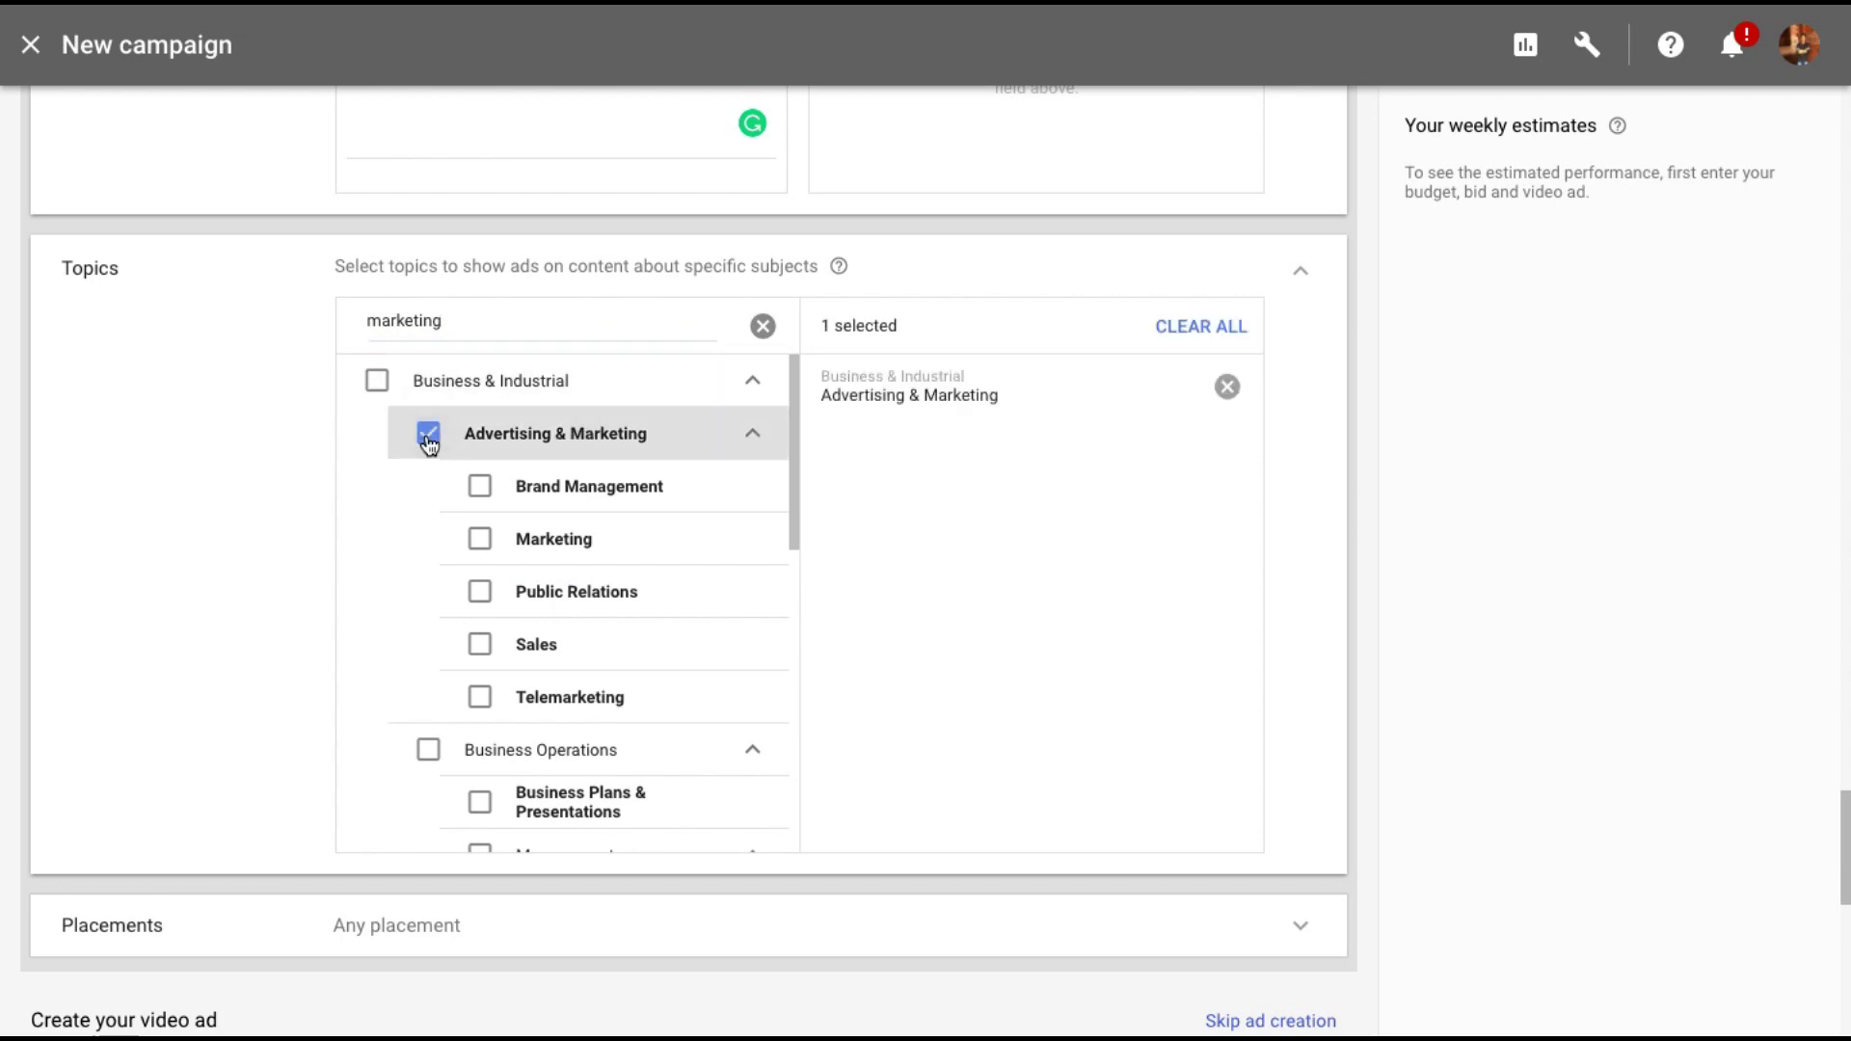
scroll(434, 578, down, 2)
scroll(427, 651, down, 2)
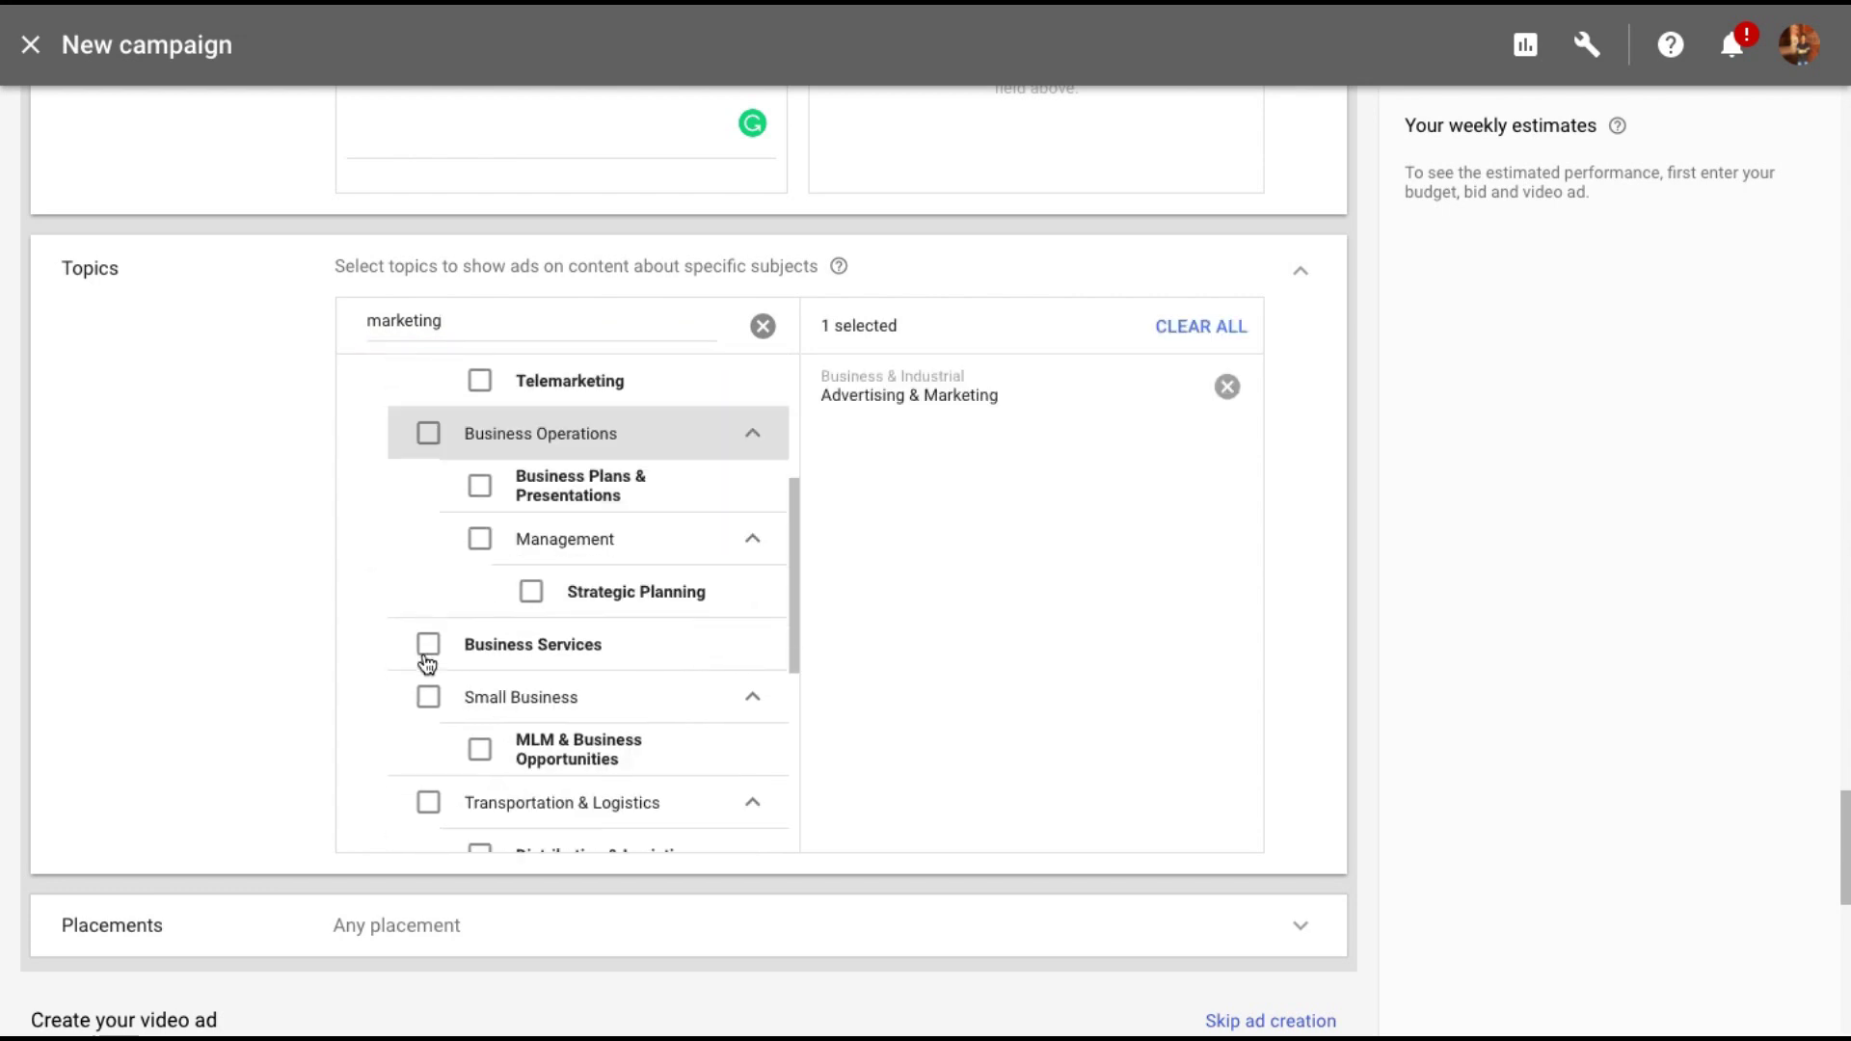
scroll(427, 658, down, 1)
scroll(384, 449, down, 3)
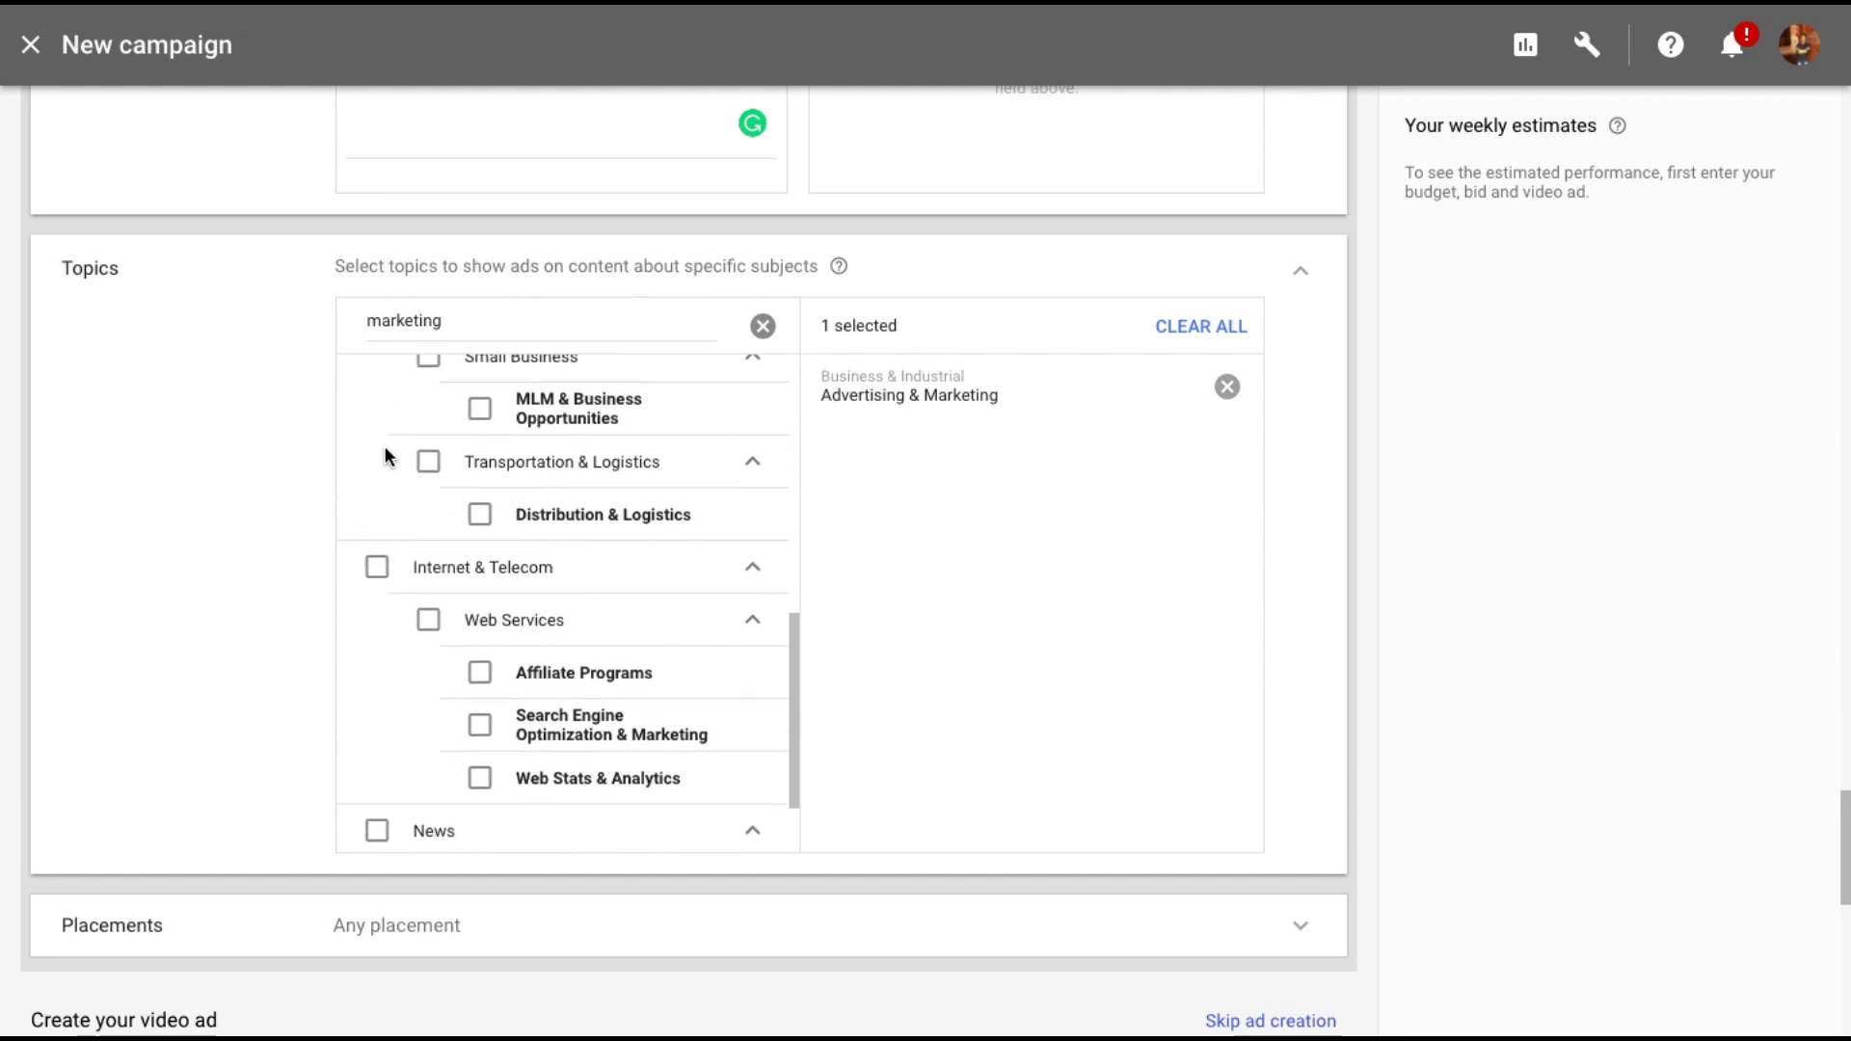
click(428, 619)
scroll(428, 620, down, 3)
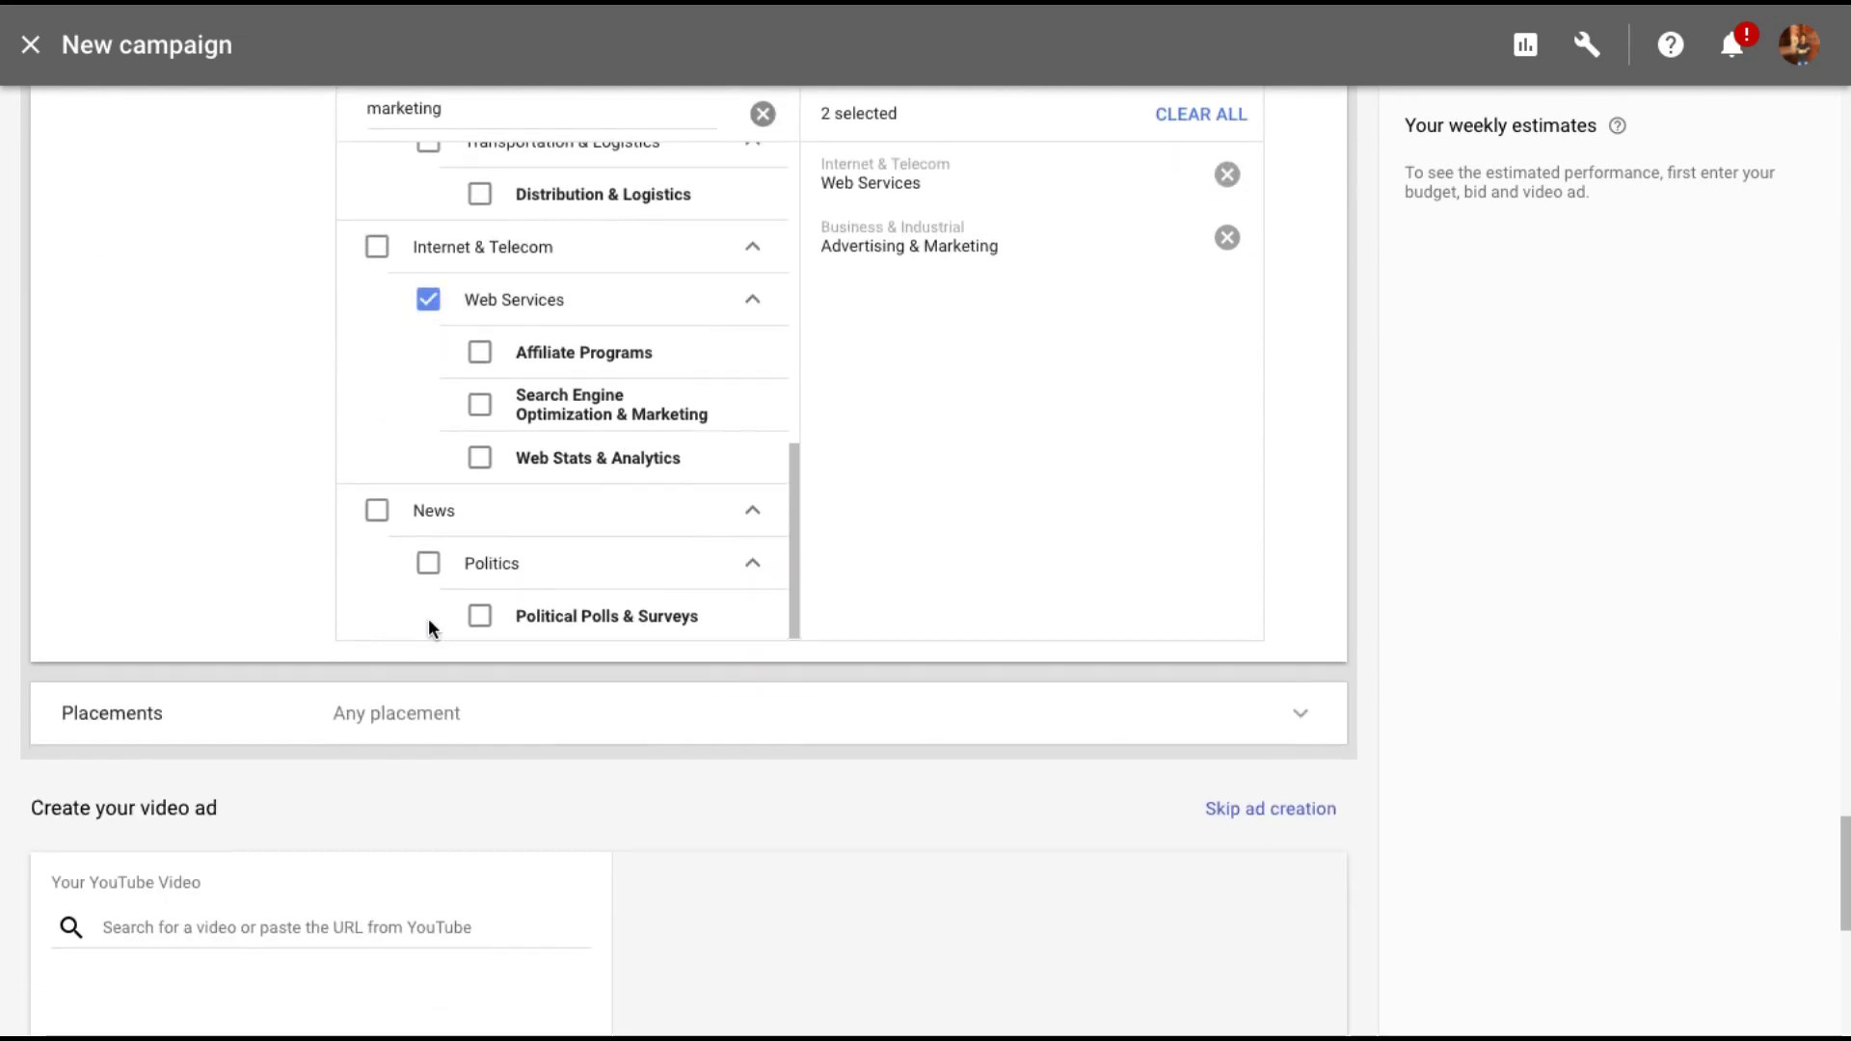
scroll(429, 618, up, 3)
scroll(435, 578, down, 5)
scroll(445, 545, down, 3)
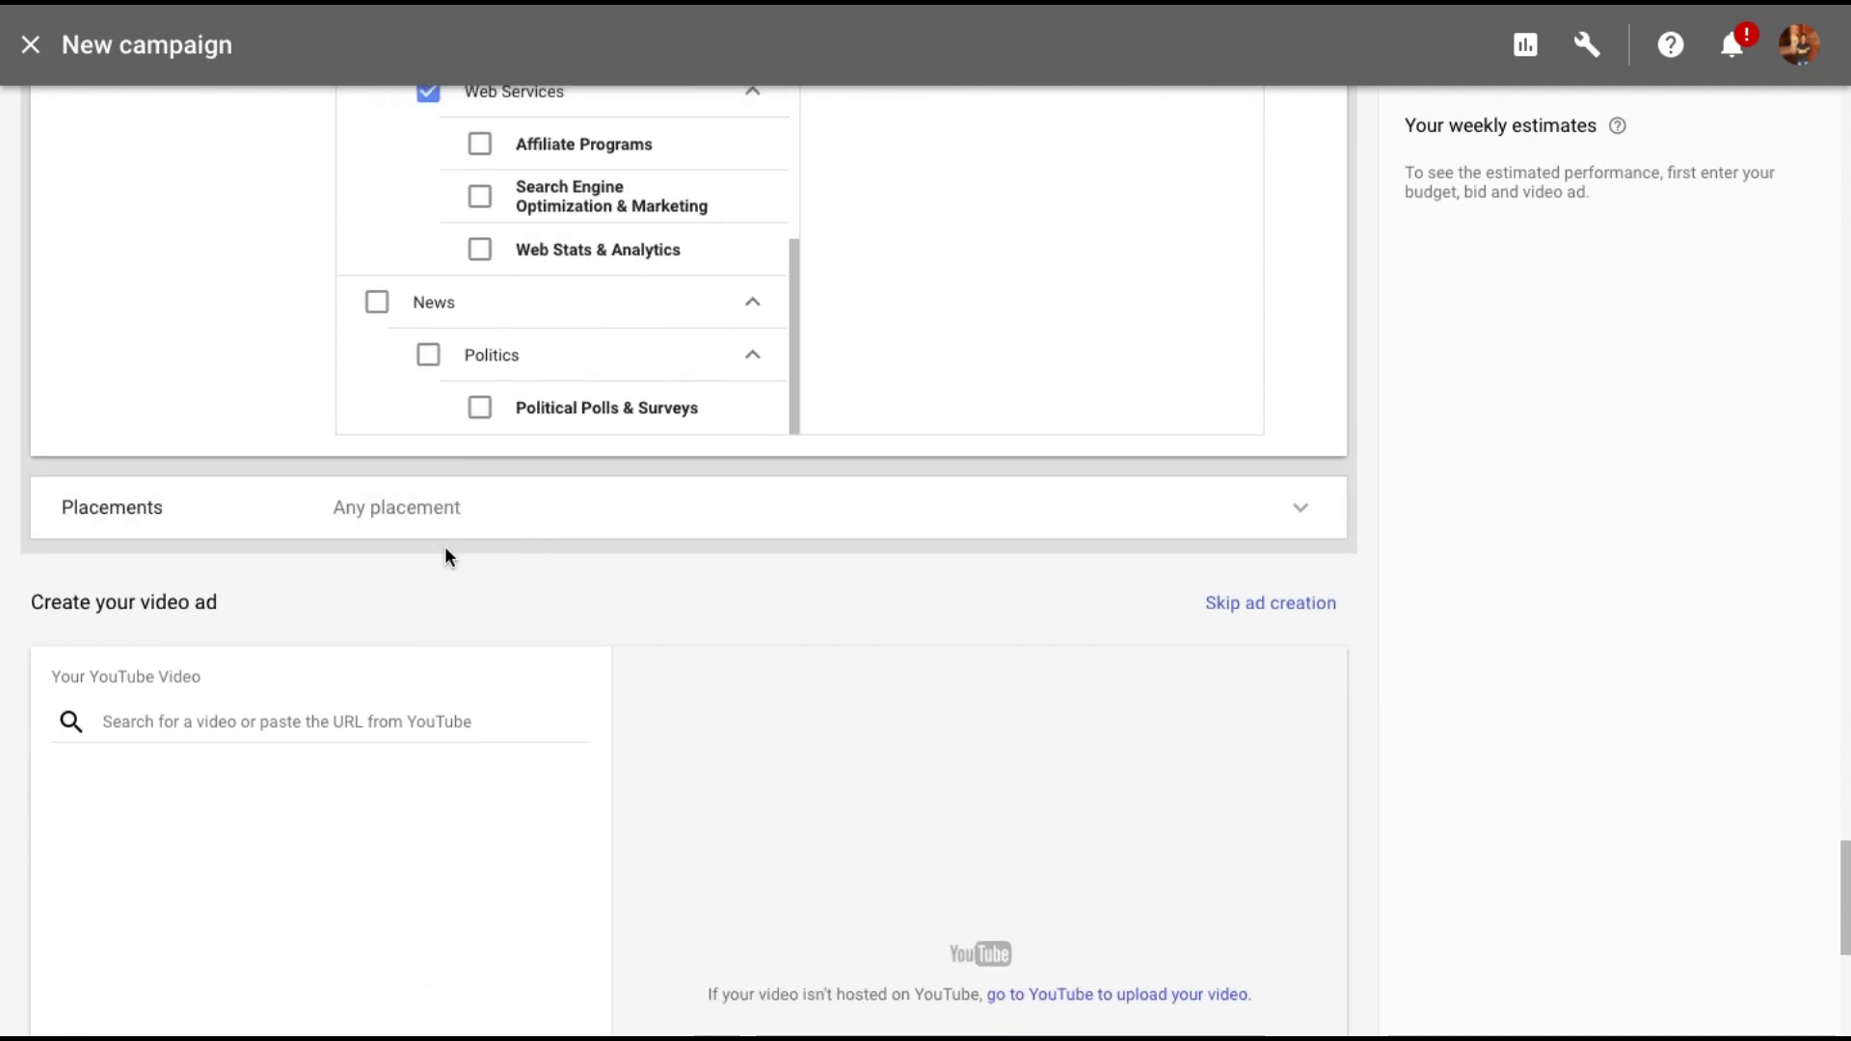
click(529, 514)
scroll(167, 742, down, 3)
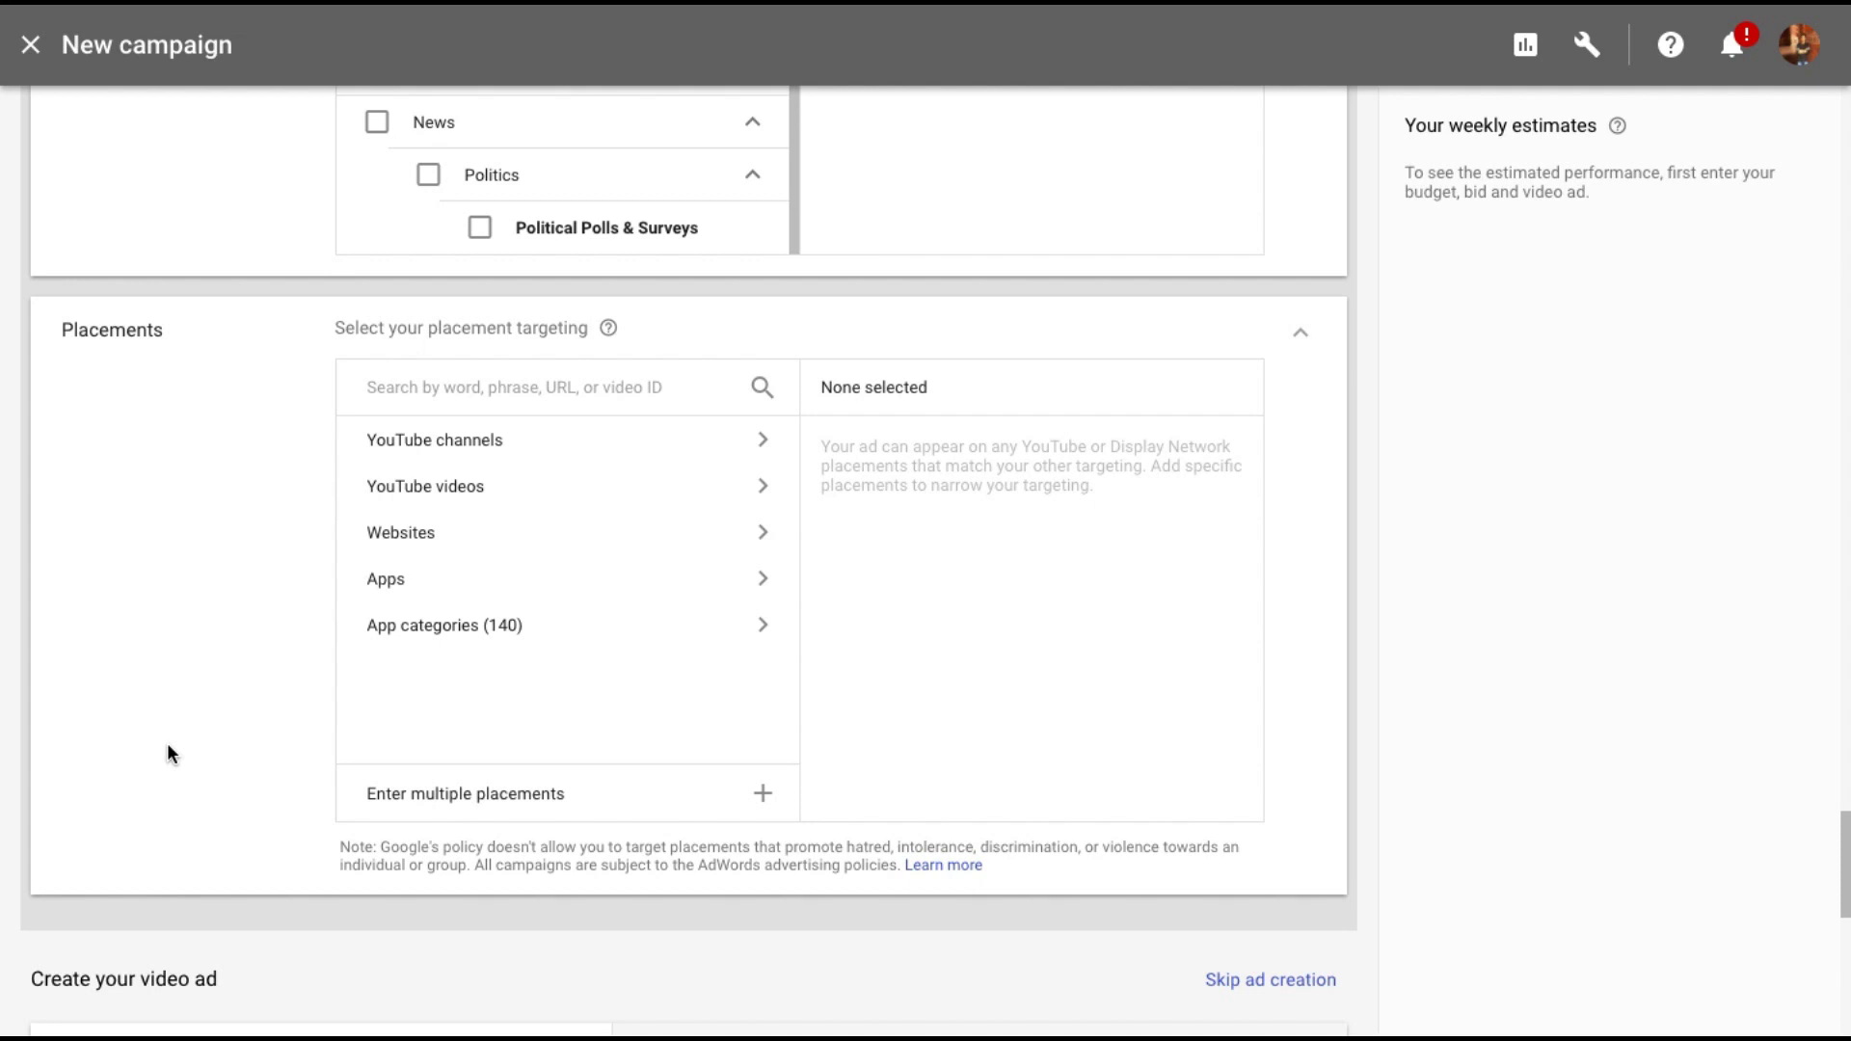
scroll(166, 741, down, 3)
scroll(166, 741, down, 4)
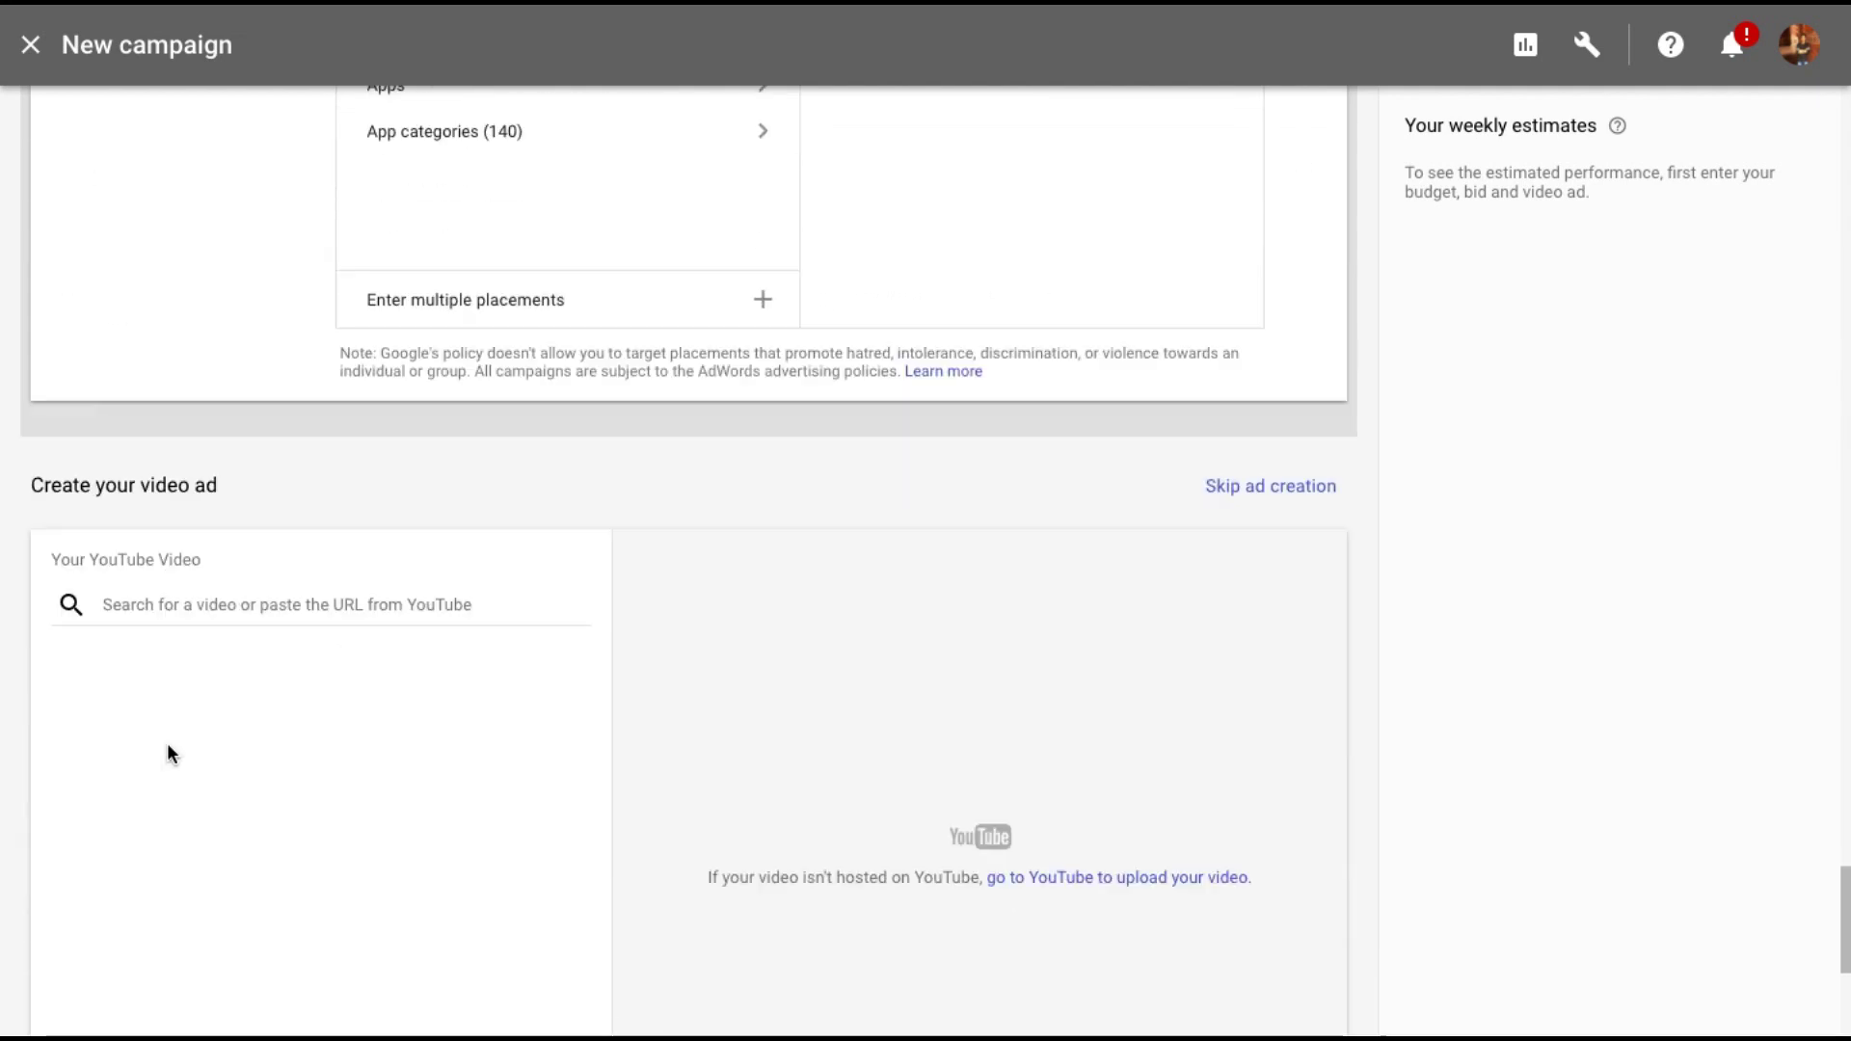
scroll(166, 741, down, 3)
scroll(201, 600, down, 2)
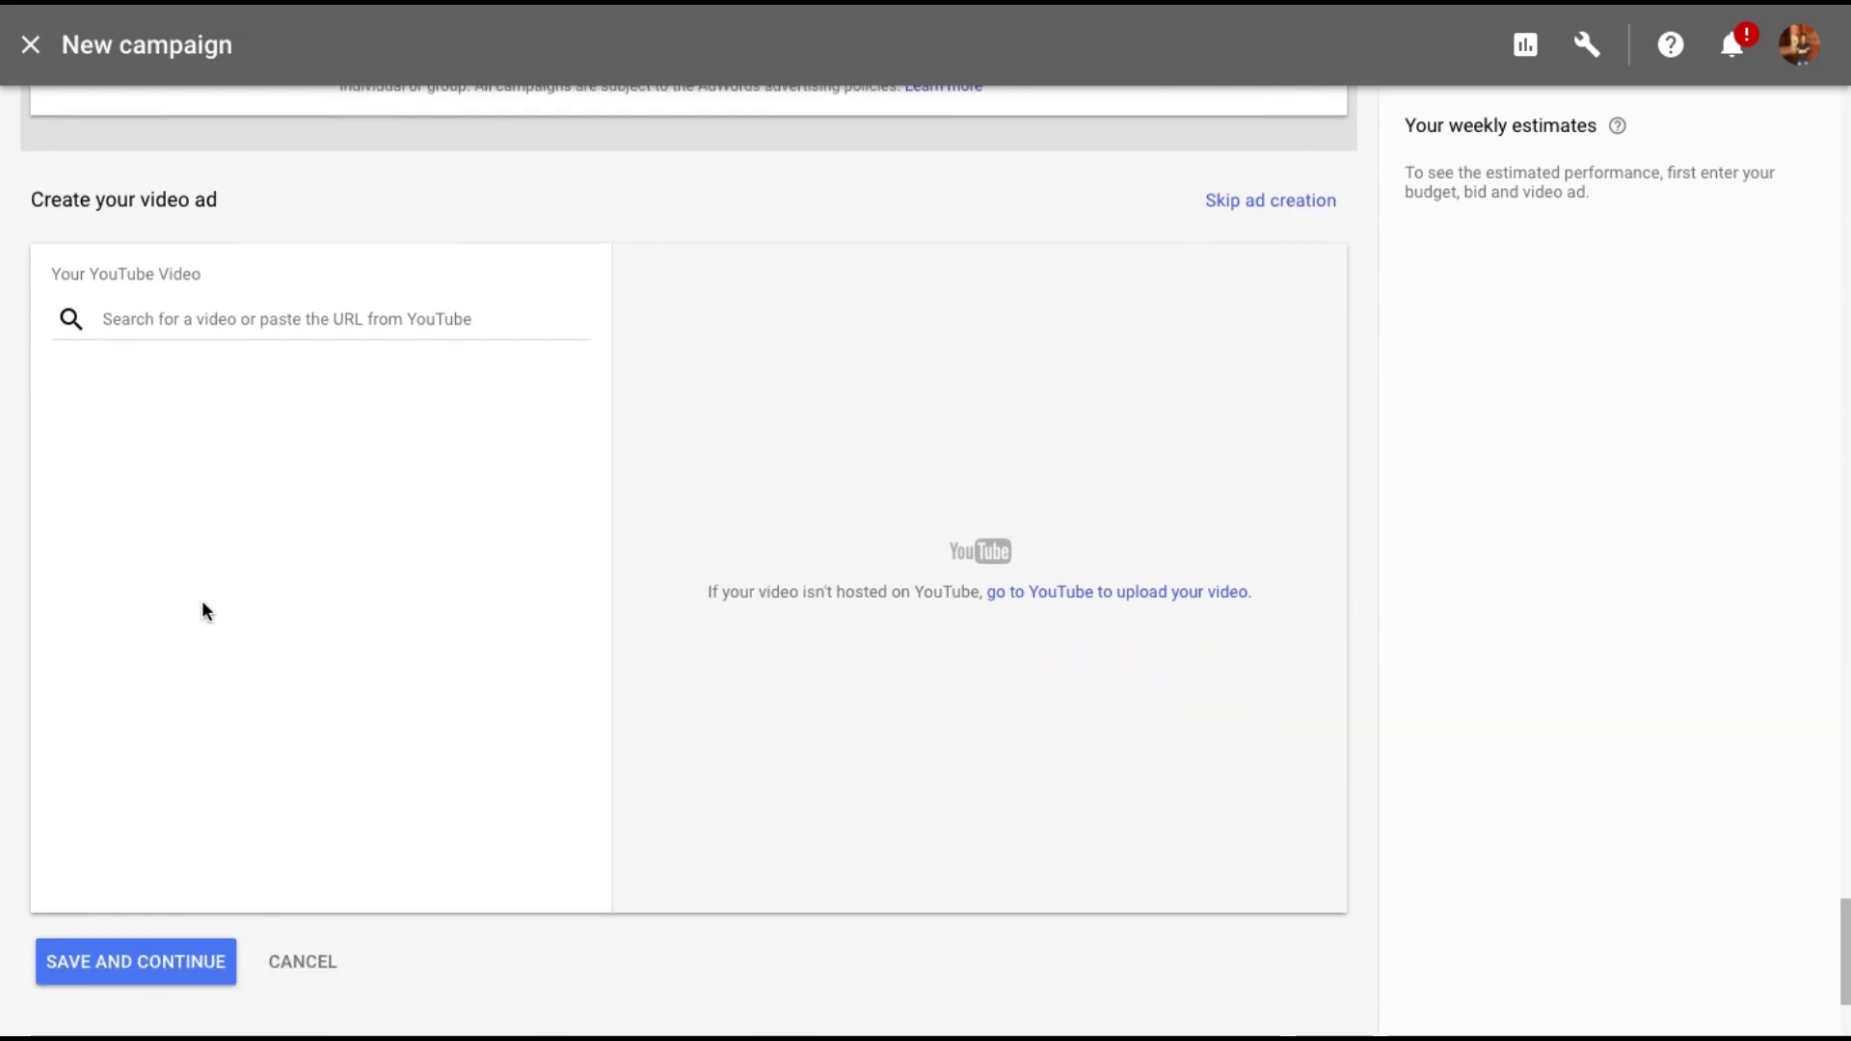
scroll(200, 601, down, 1)
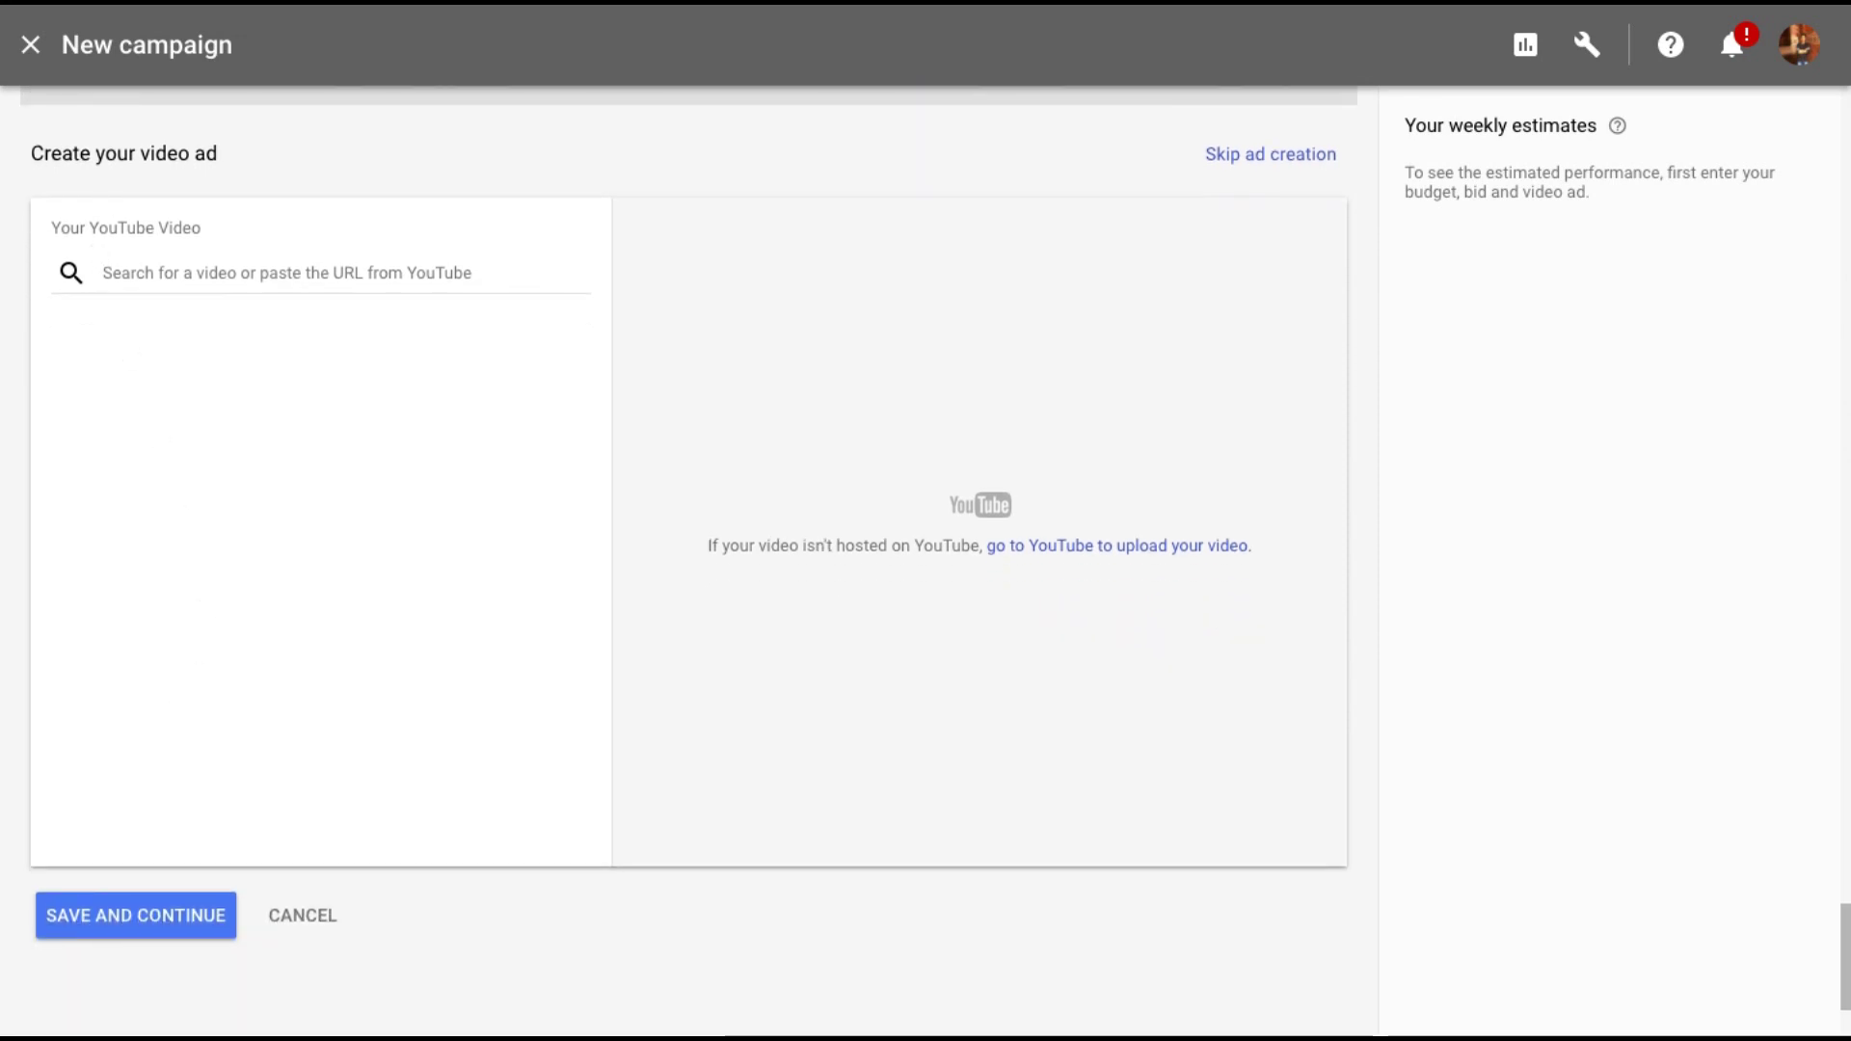
scroll(621, 719, down, 3)
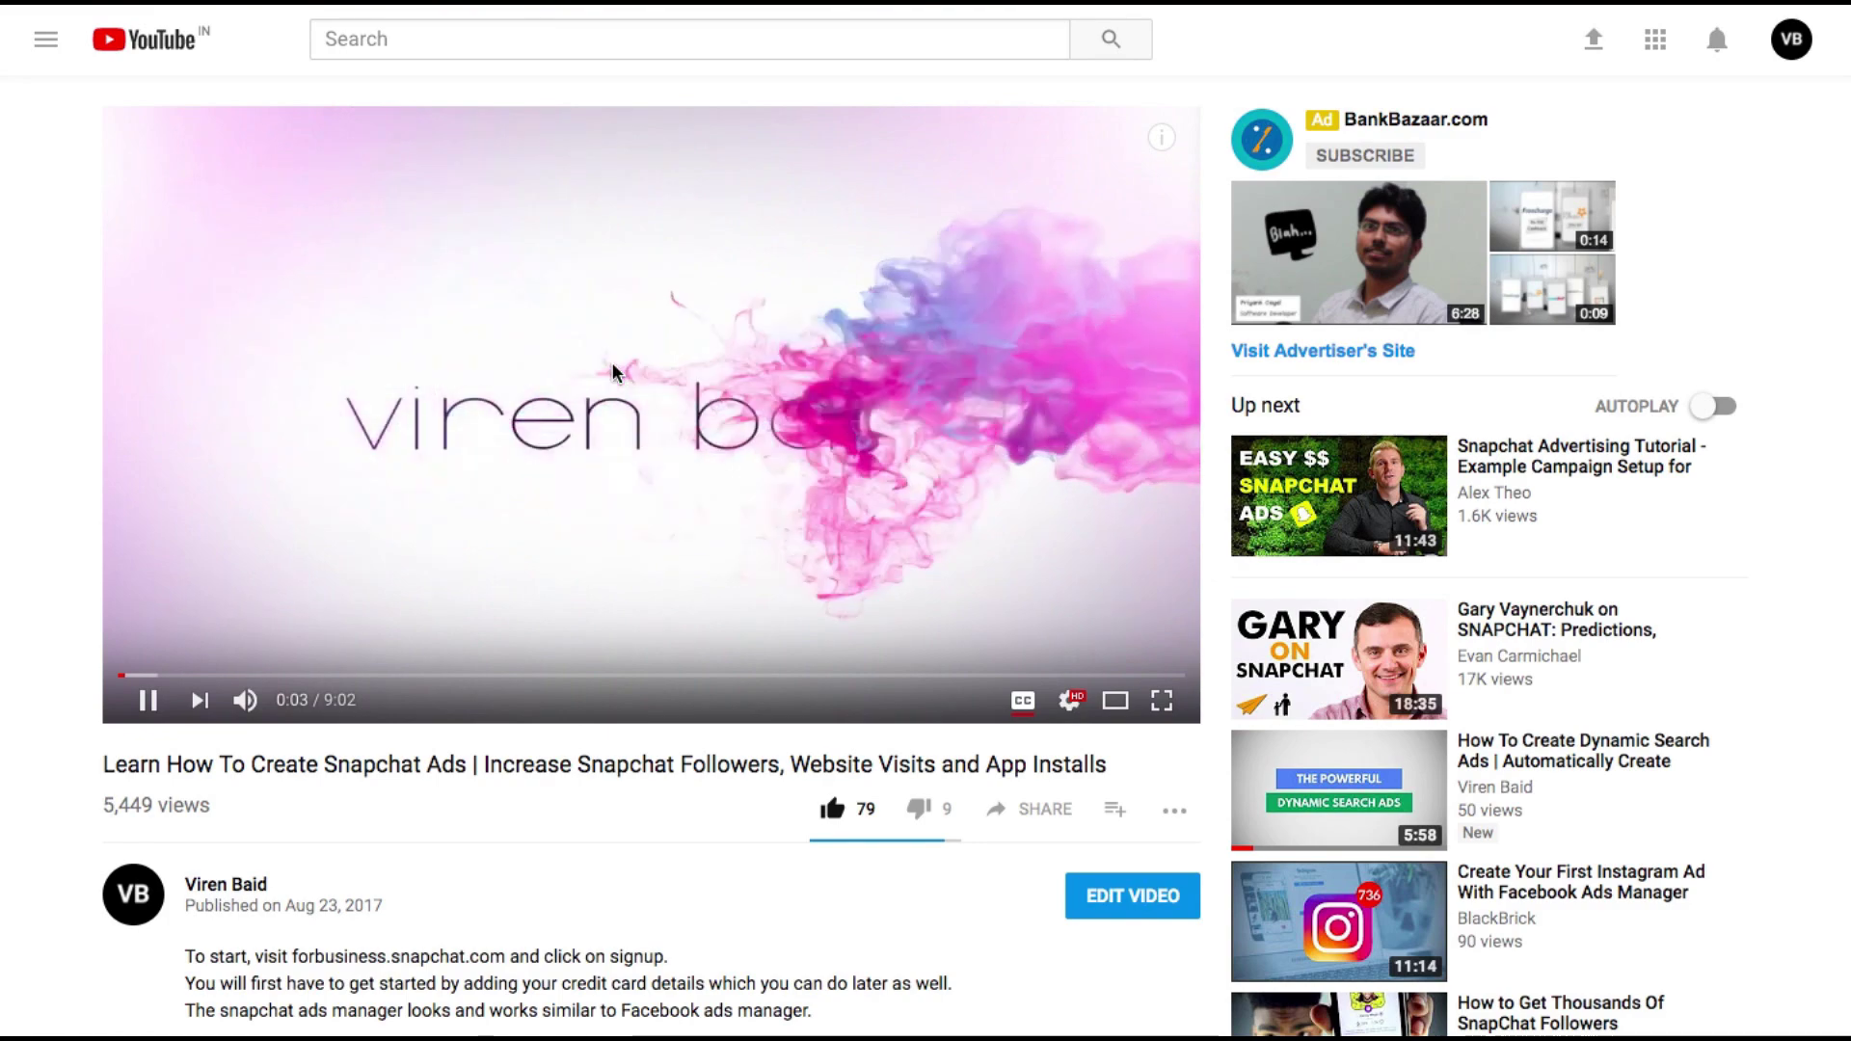
Step: Copy the Snapchat ads tutorial video's URL on YouTube and return to the campaign setup
right_click(615, 372)
click(690, 393)
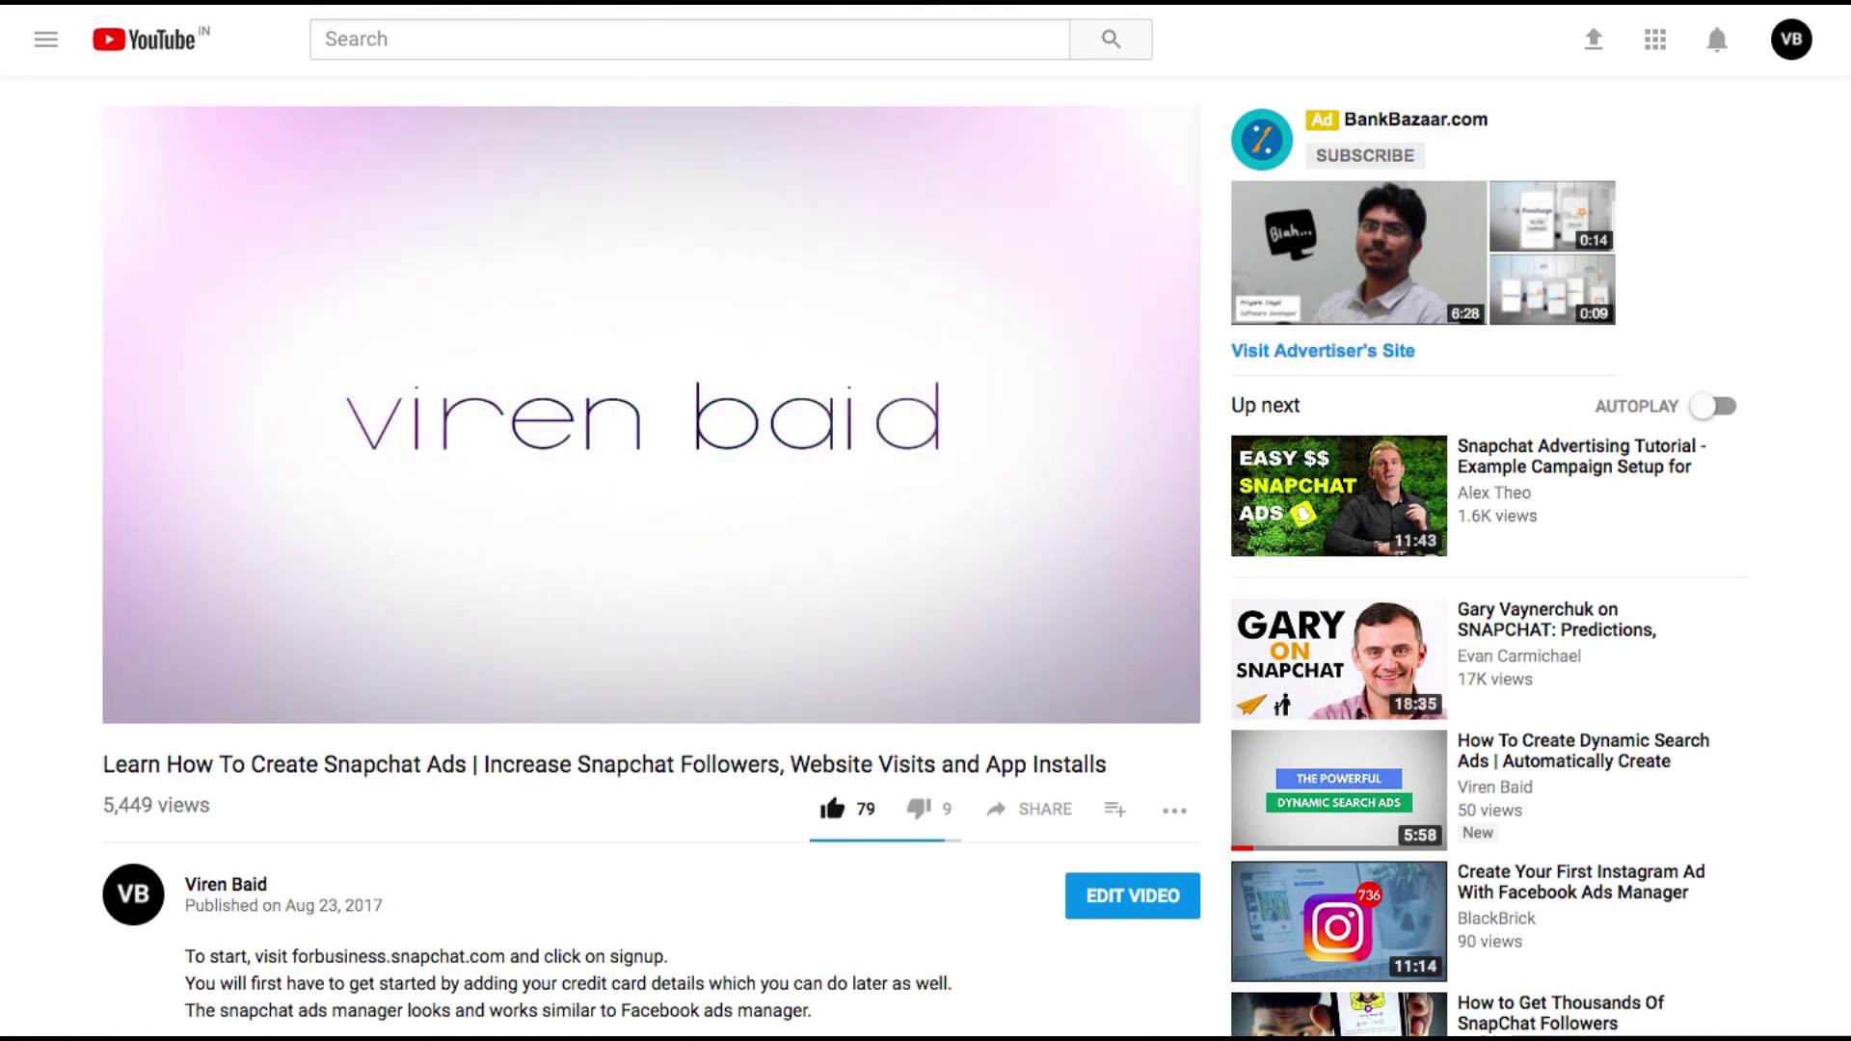
key(ctrl+Tab)
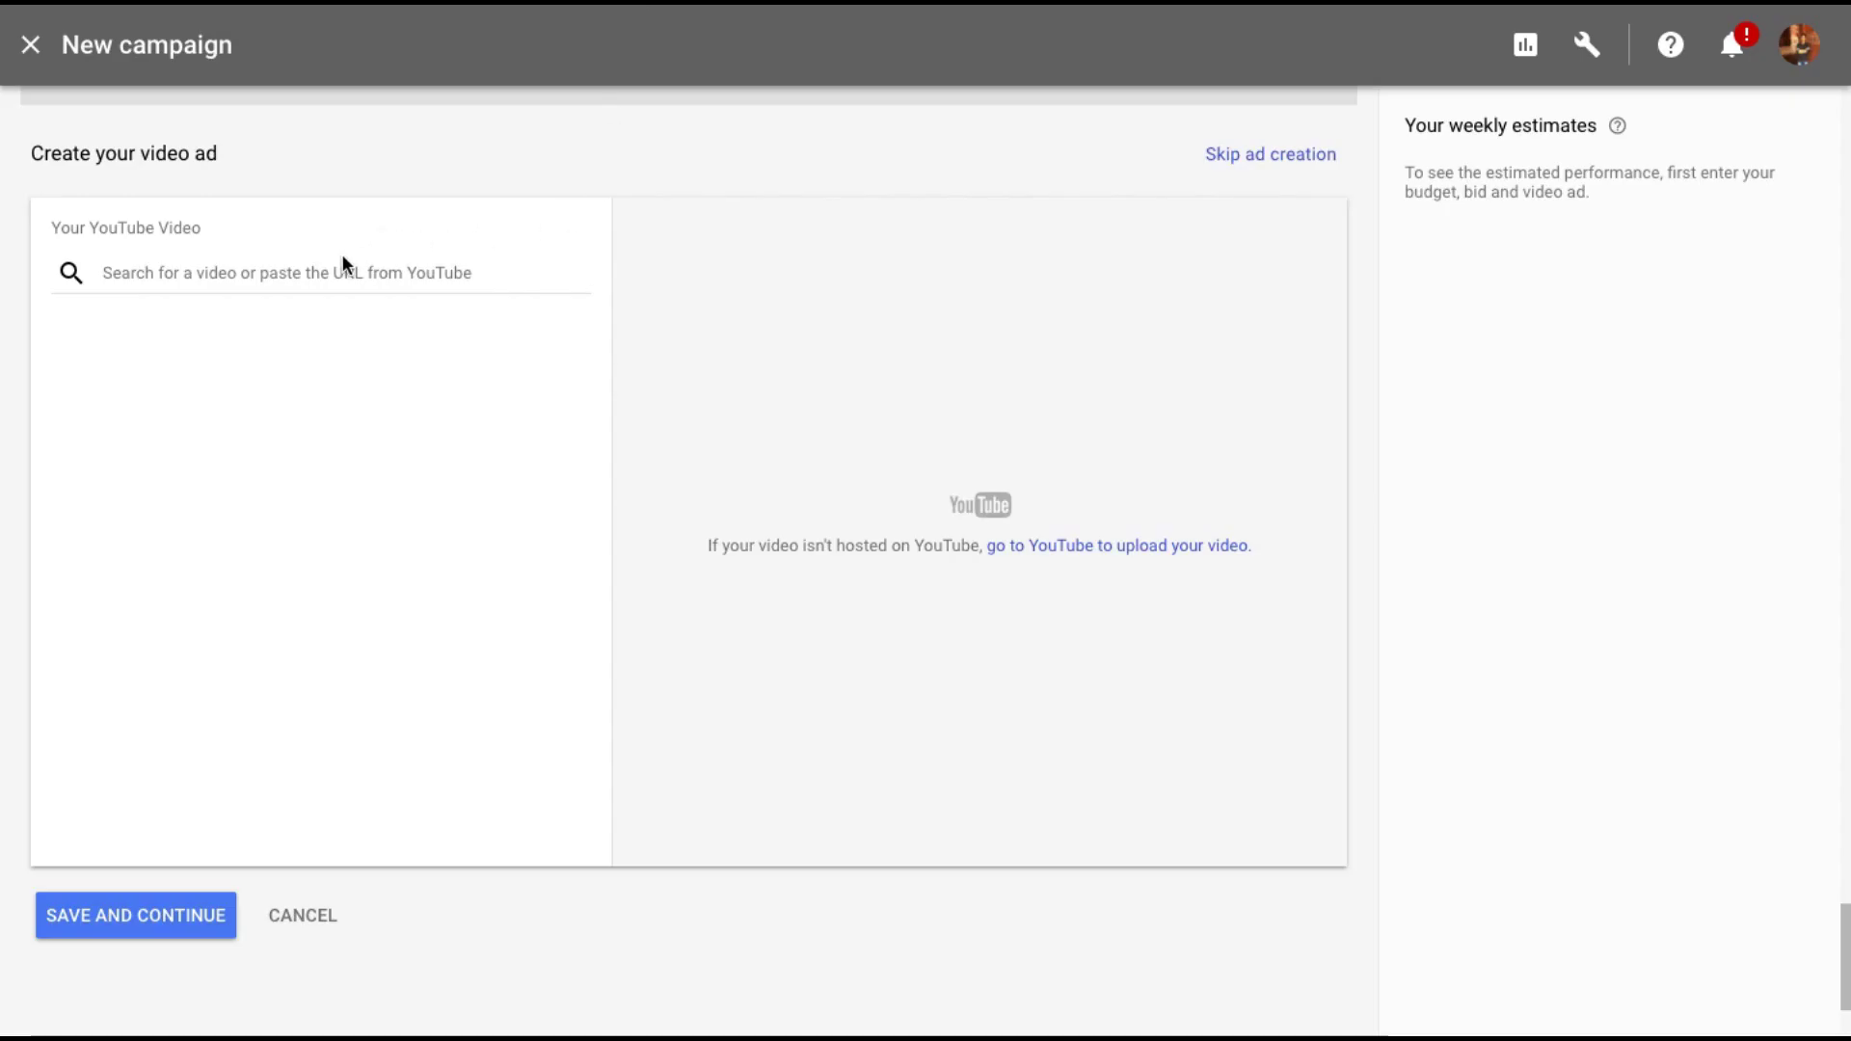
Step: Paste the video URL into the YouTube video search and choose the Video discovery ad format
right_click(341, 253)
click(256, 283)
key(ctrl+v)
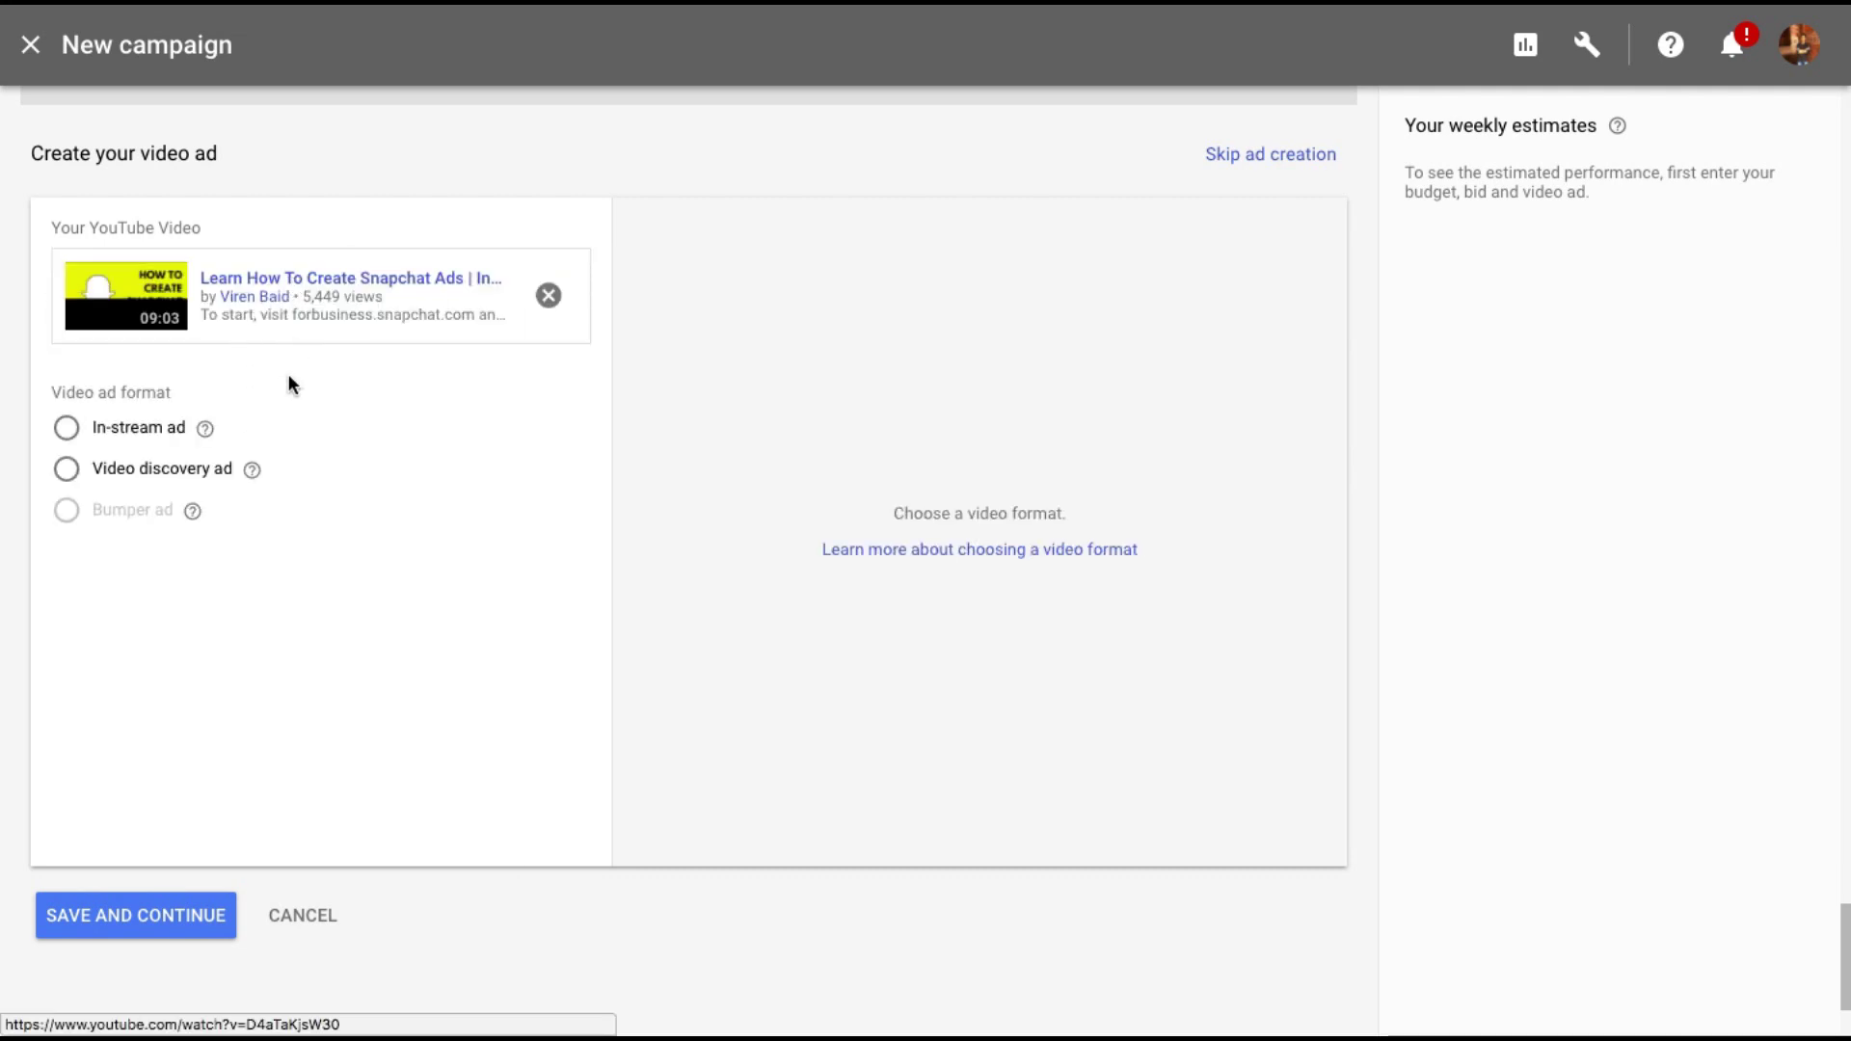
click(163, 478)
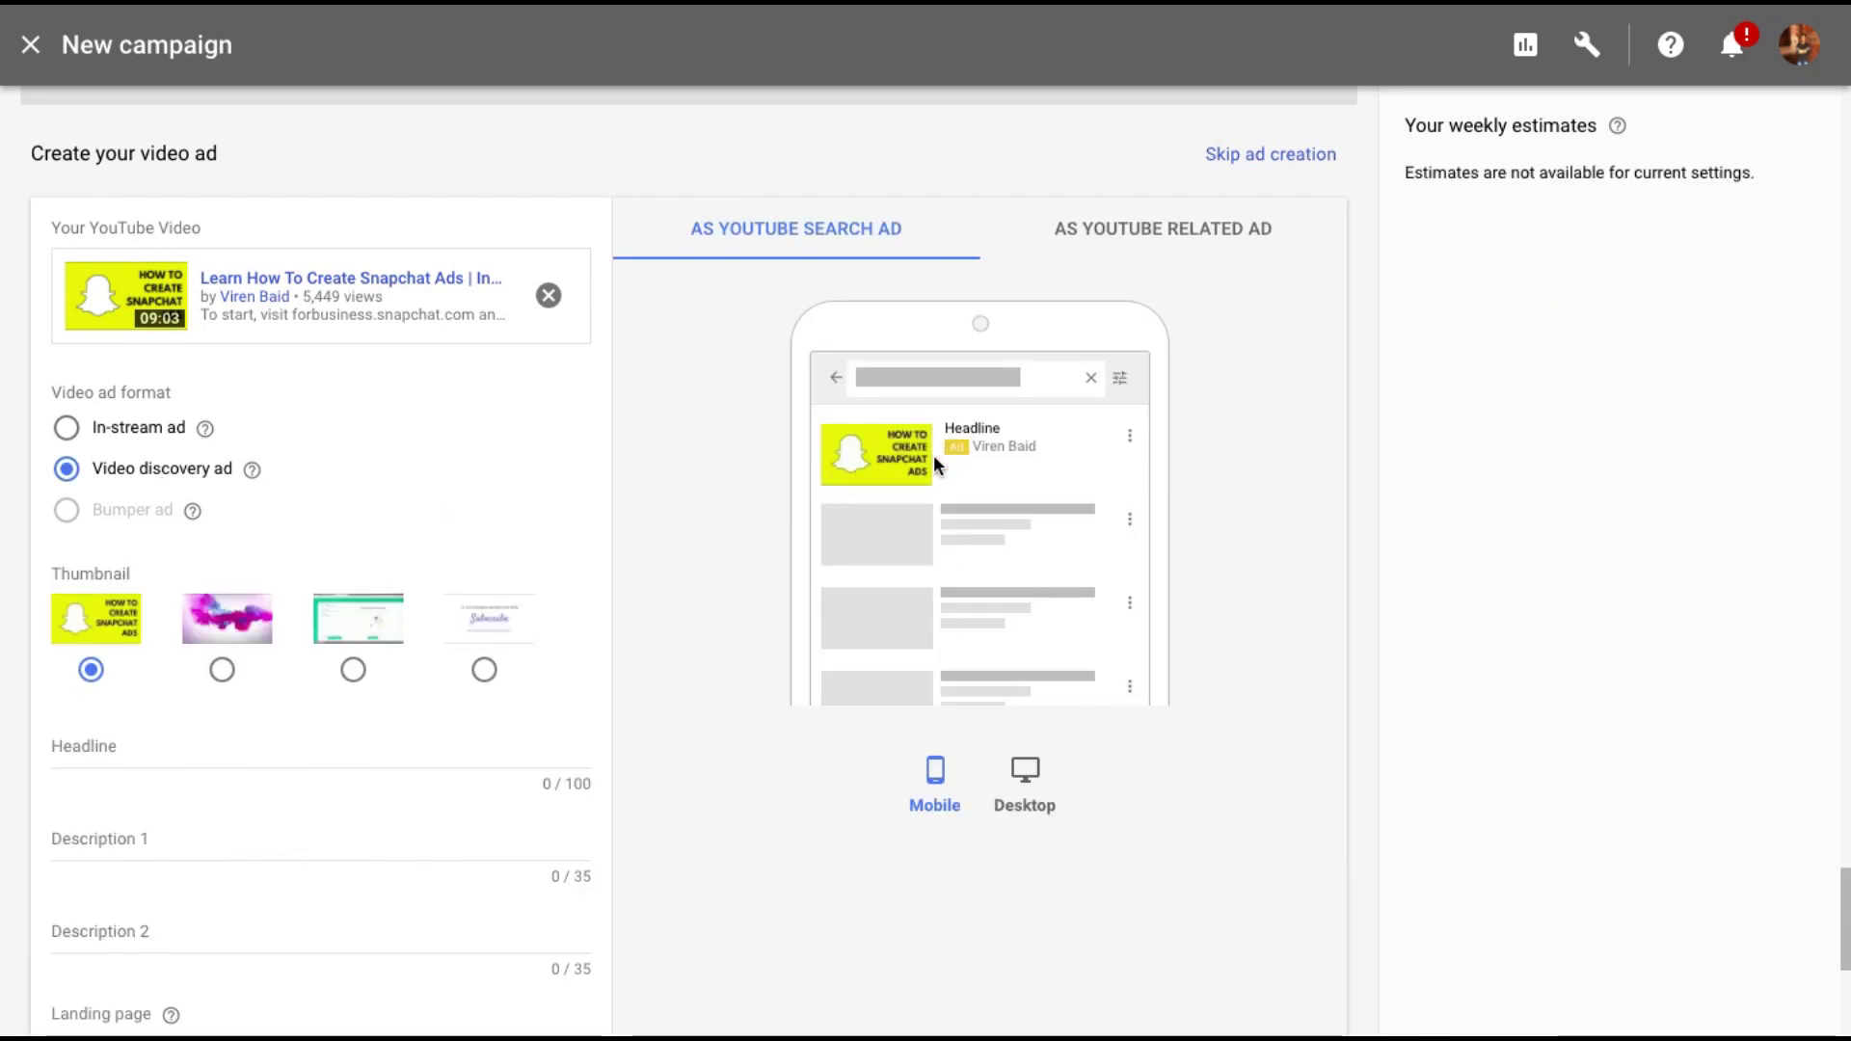
Step: Preview the ad on desktop as a YouTube related-video ad and begin the headline
click(1024, 776)
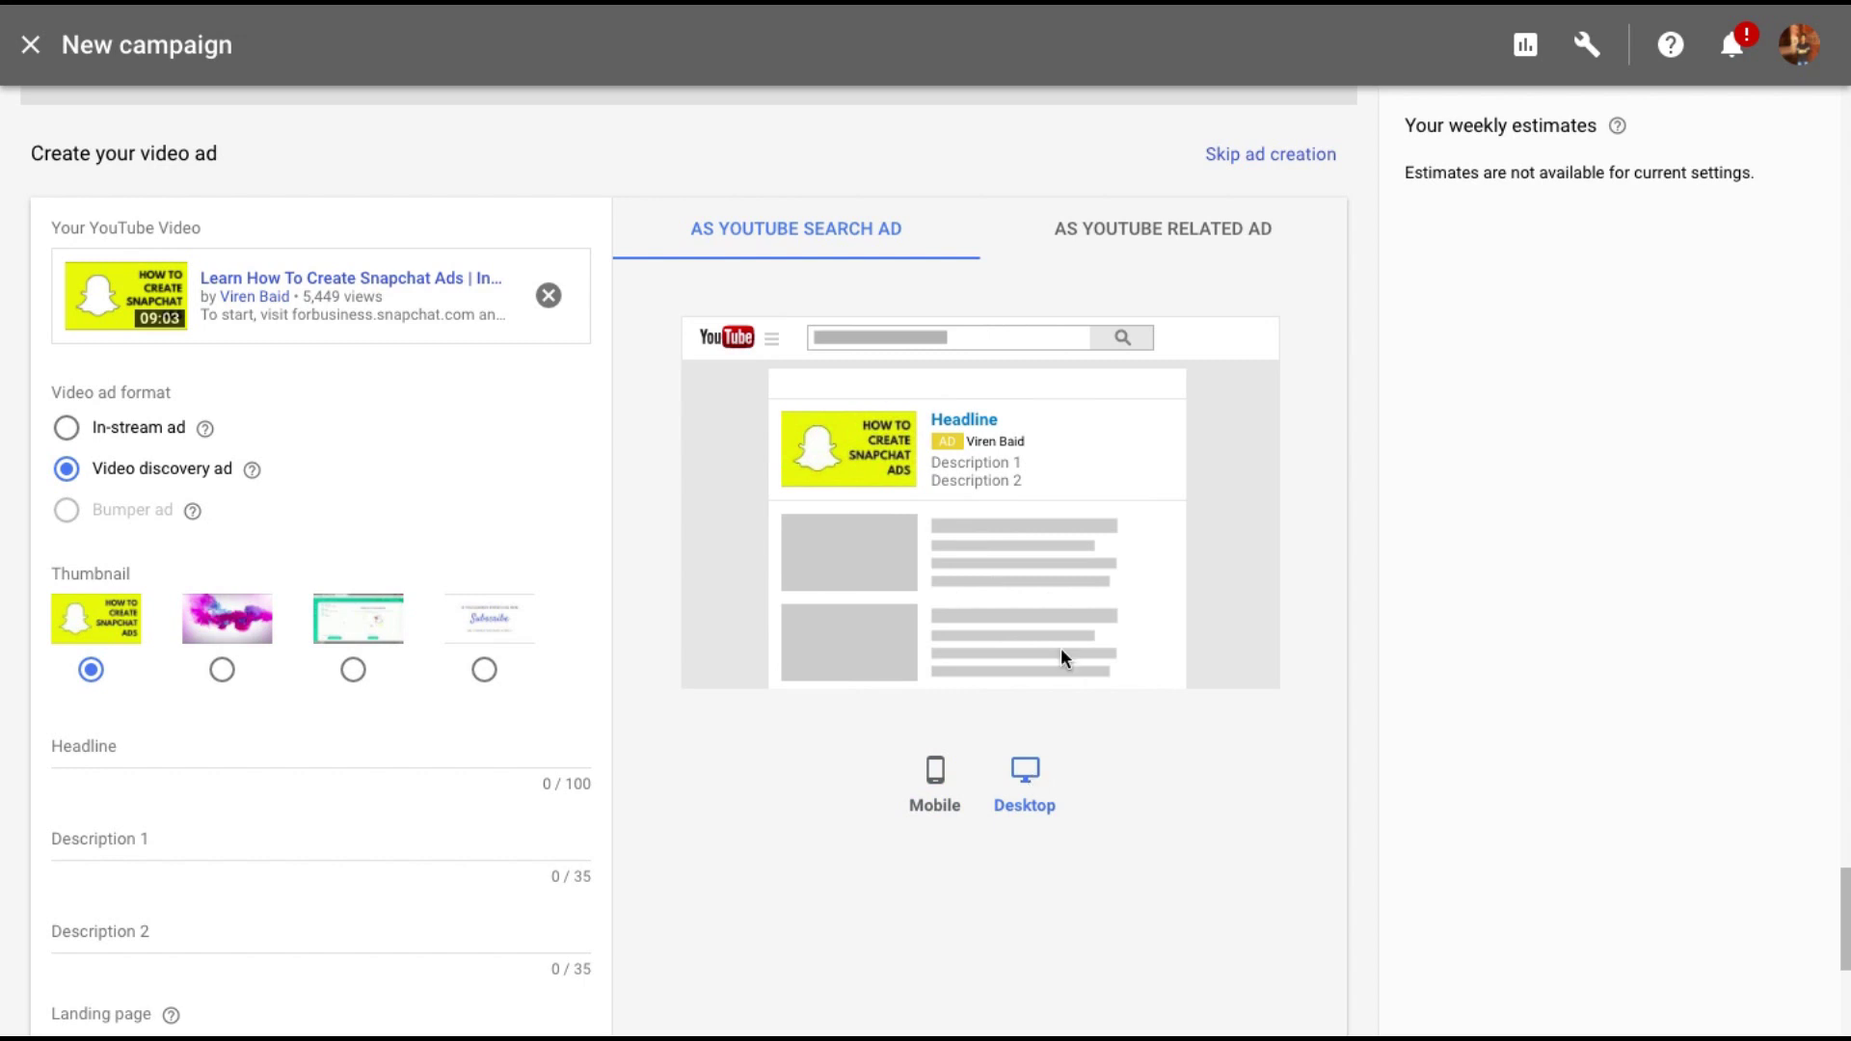
click(1122, 229)
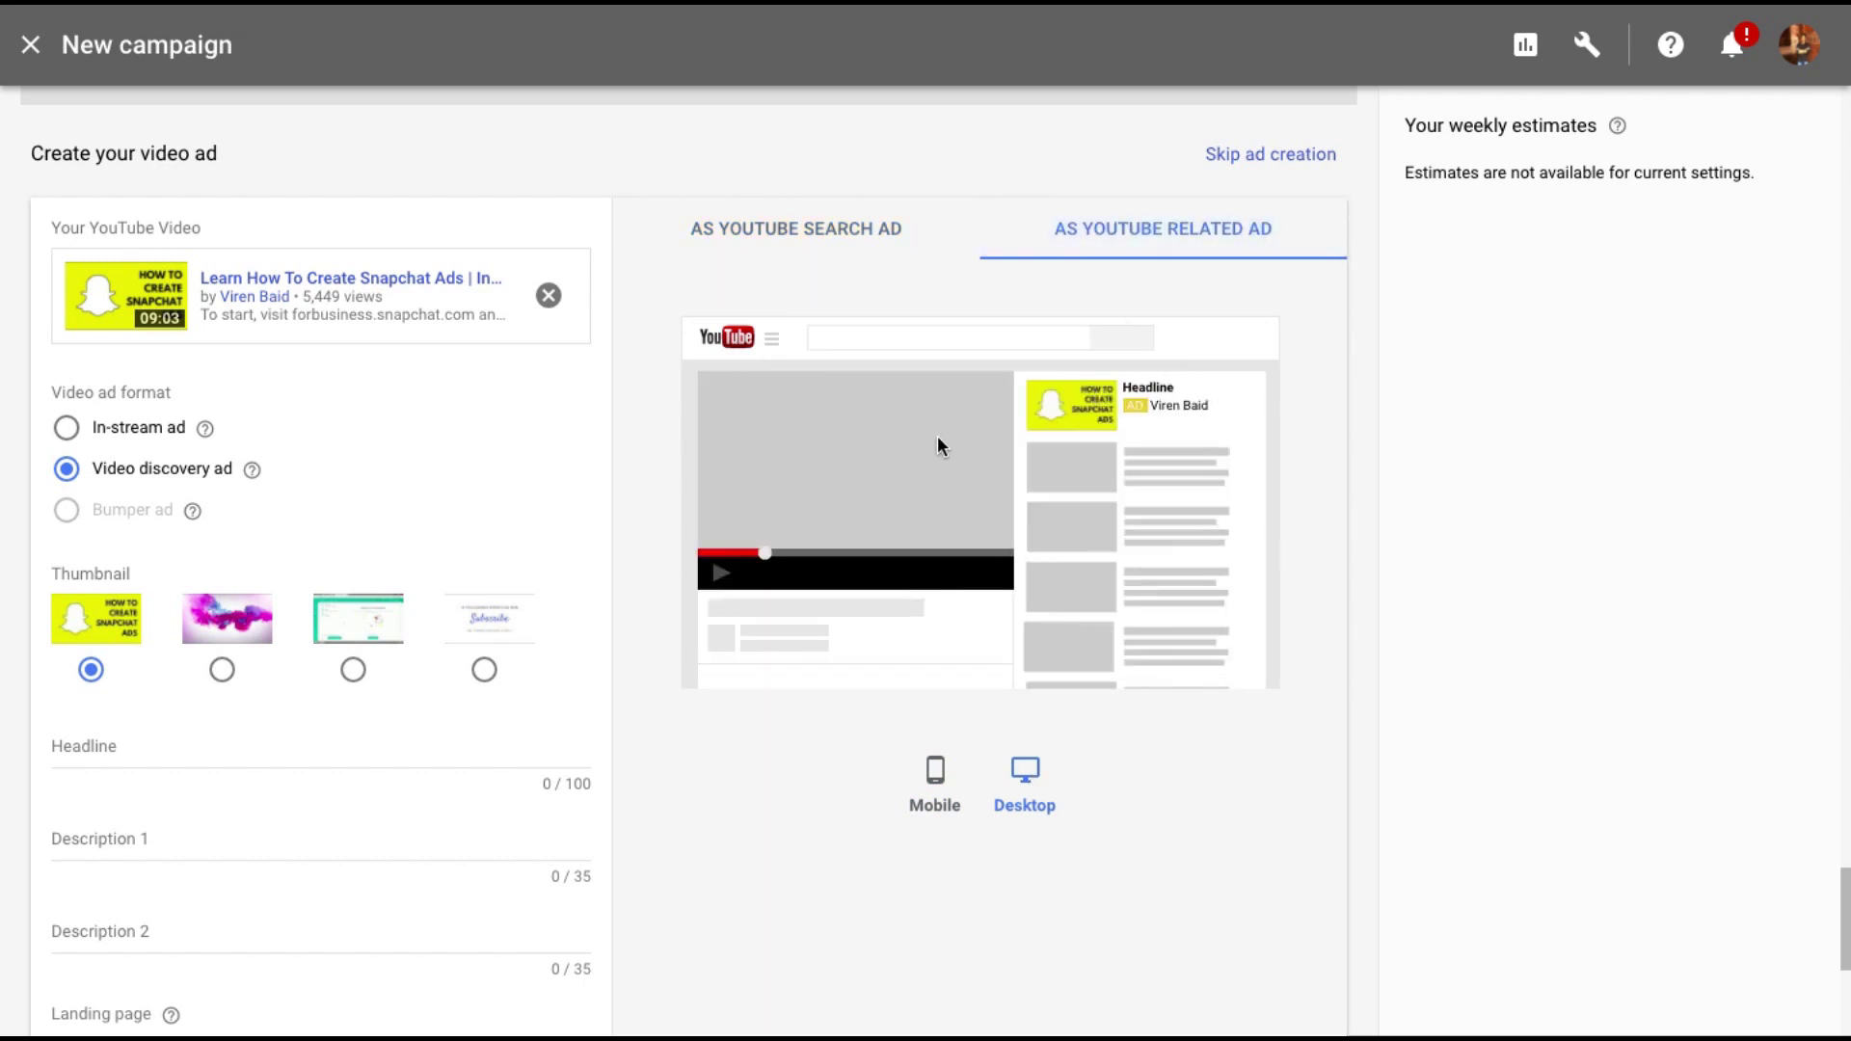
scroll(294, 682, down, 1)
scroll(293, 693, down, 1)
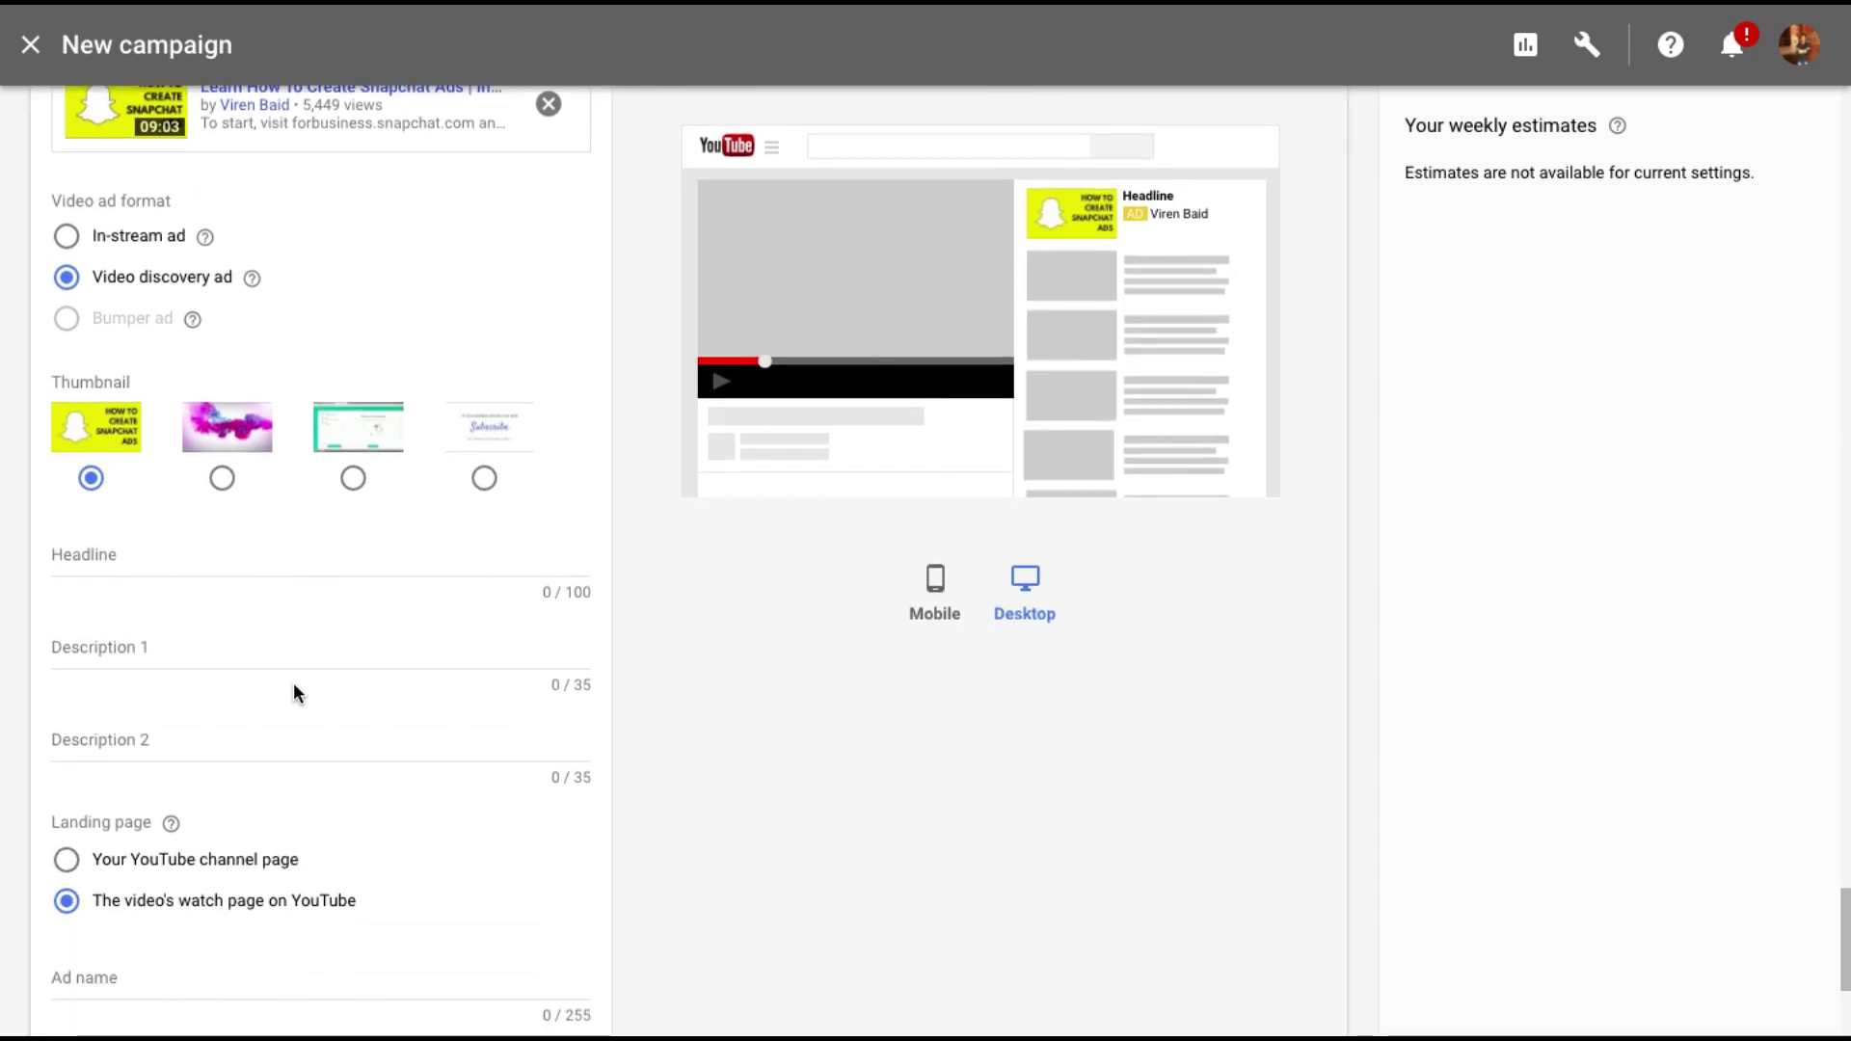
scroll(294, 693, down, 1)
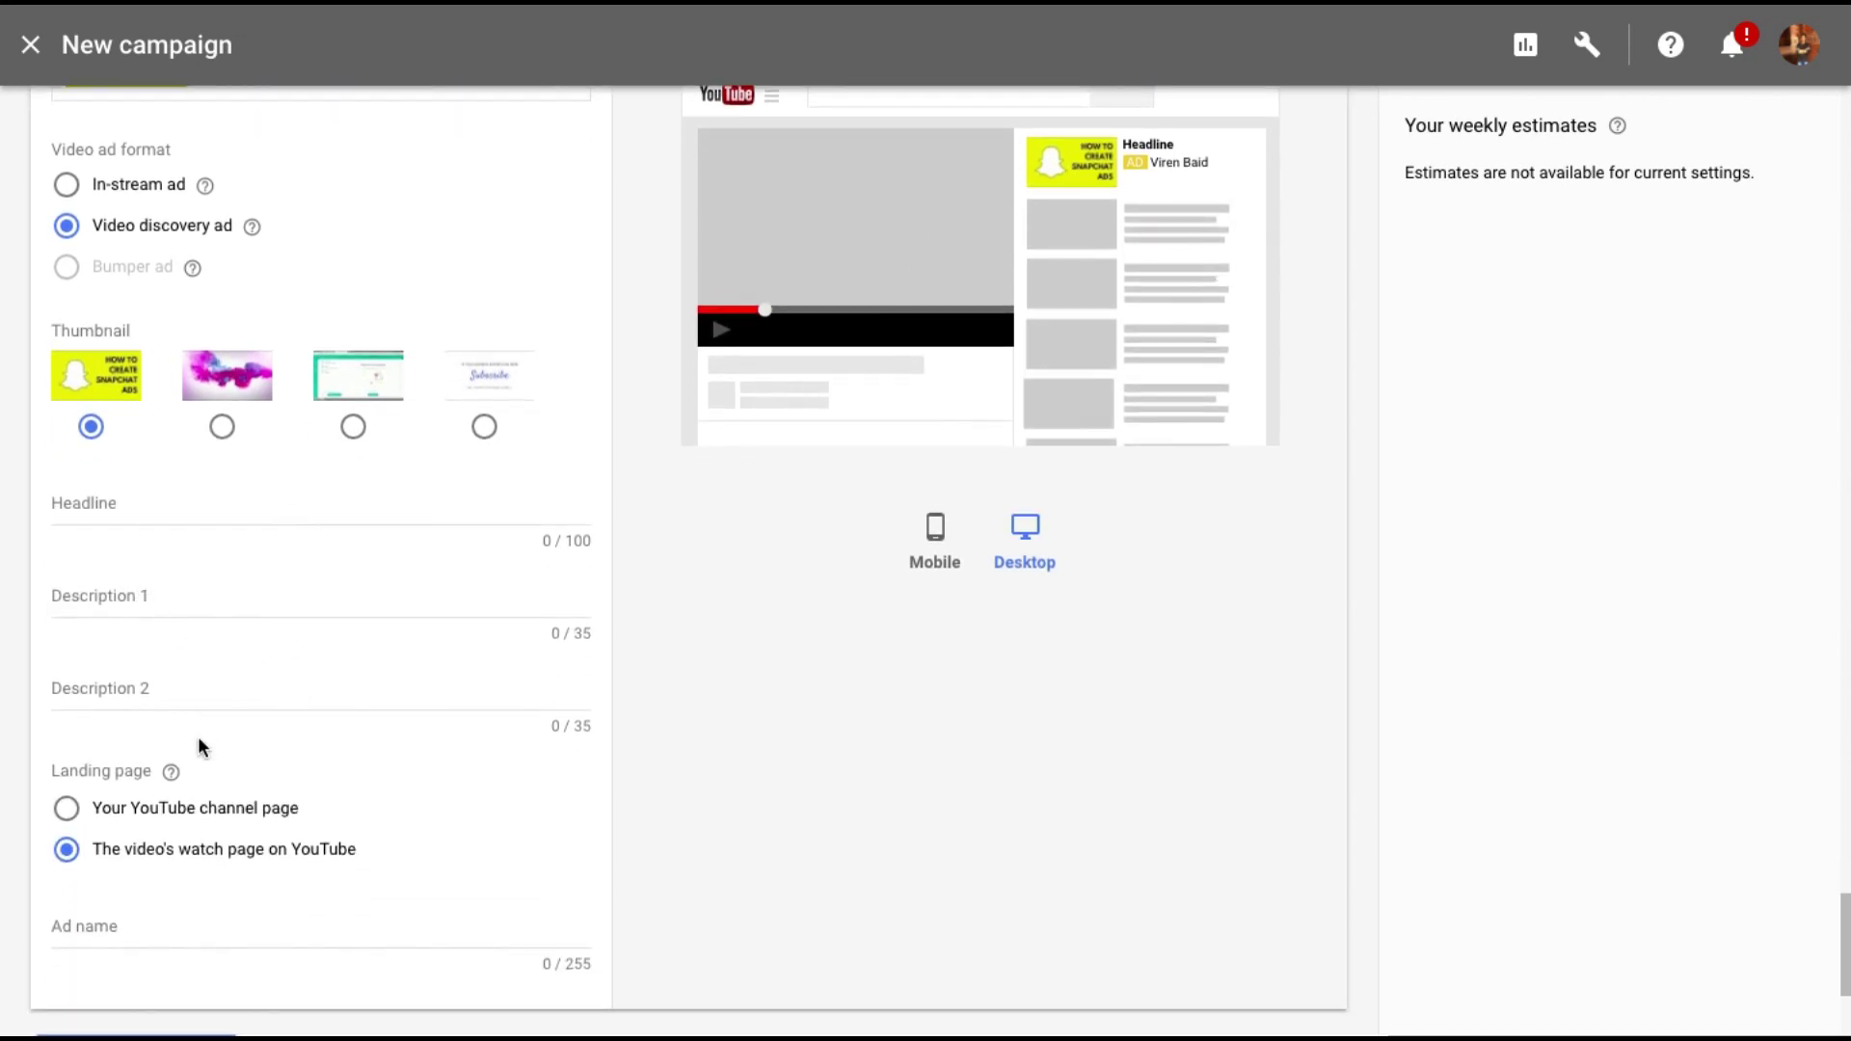
click(128, 498)
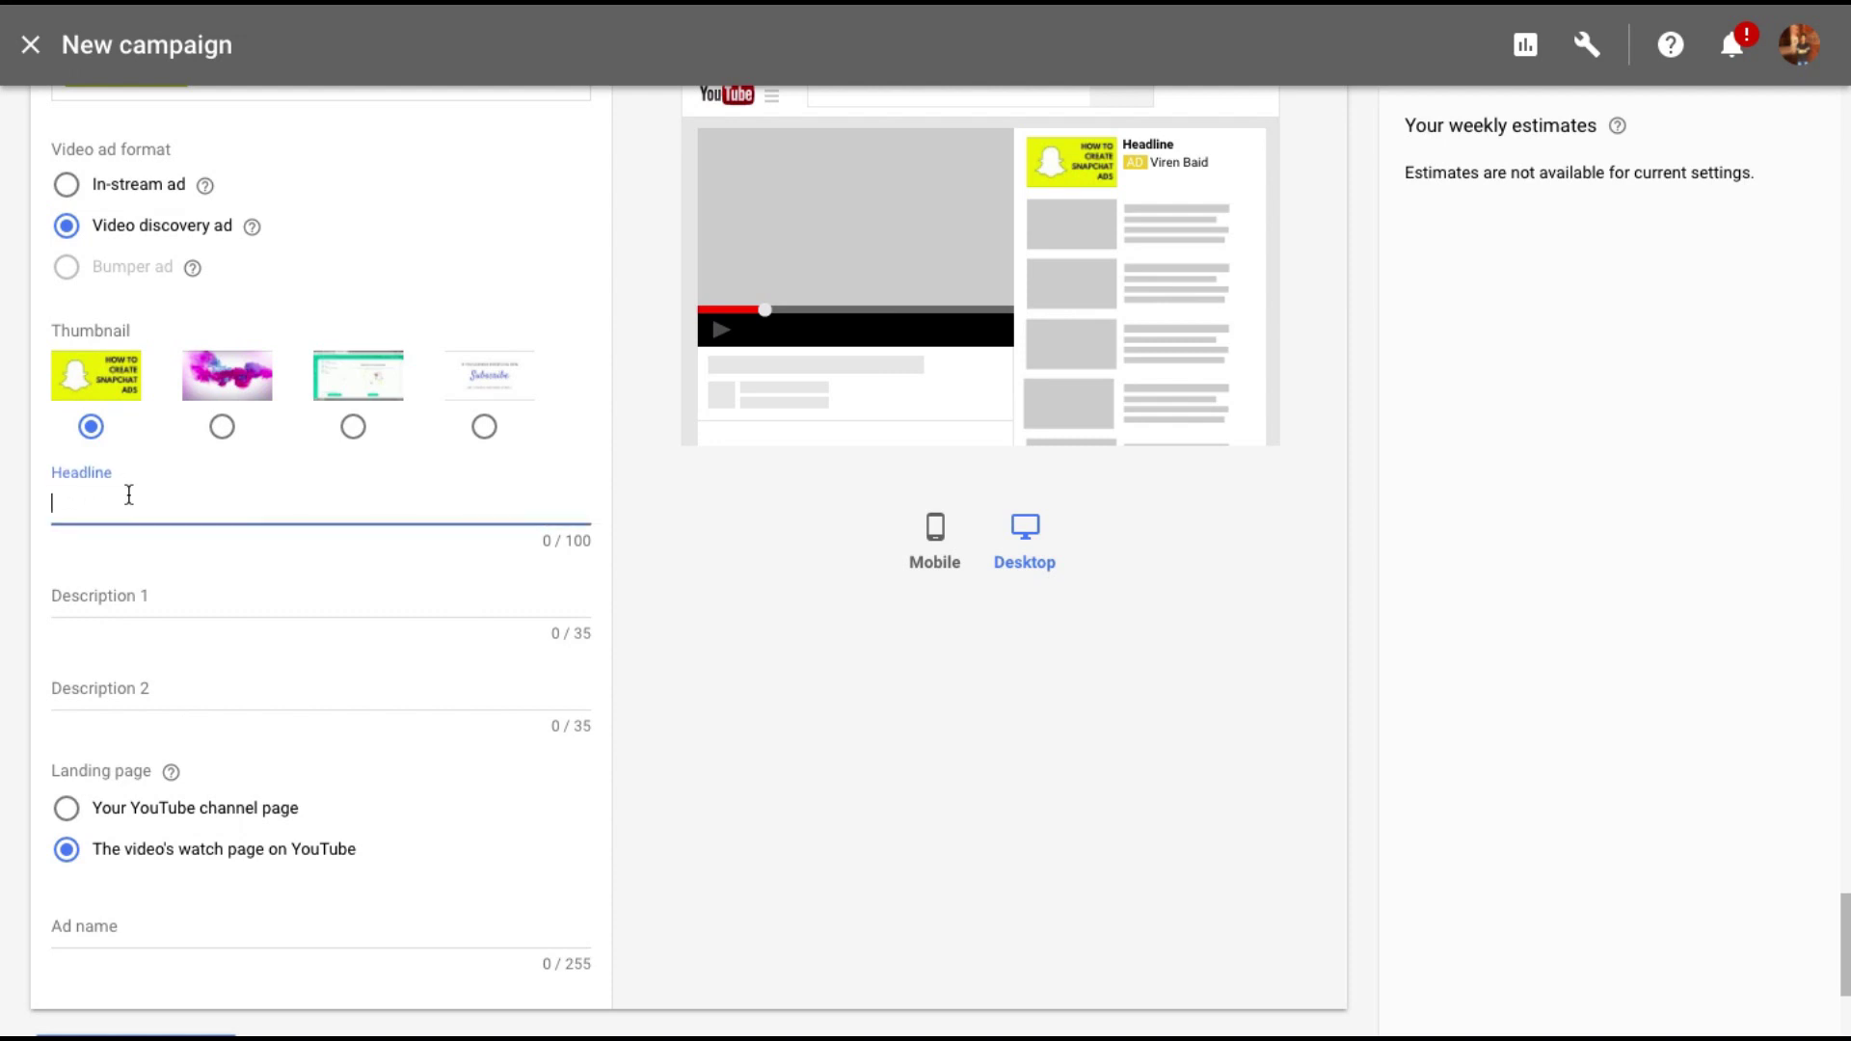
text(Learn How To Create Snapchat Ads)
Step: Enter headline 'Learn How To Create Snapchat Ads', two description lines and the ad name, then save the ad
click(174, 597)
text(Get started with snapchat ads)
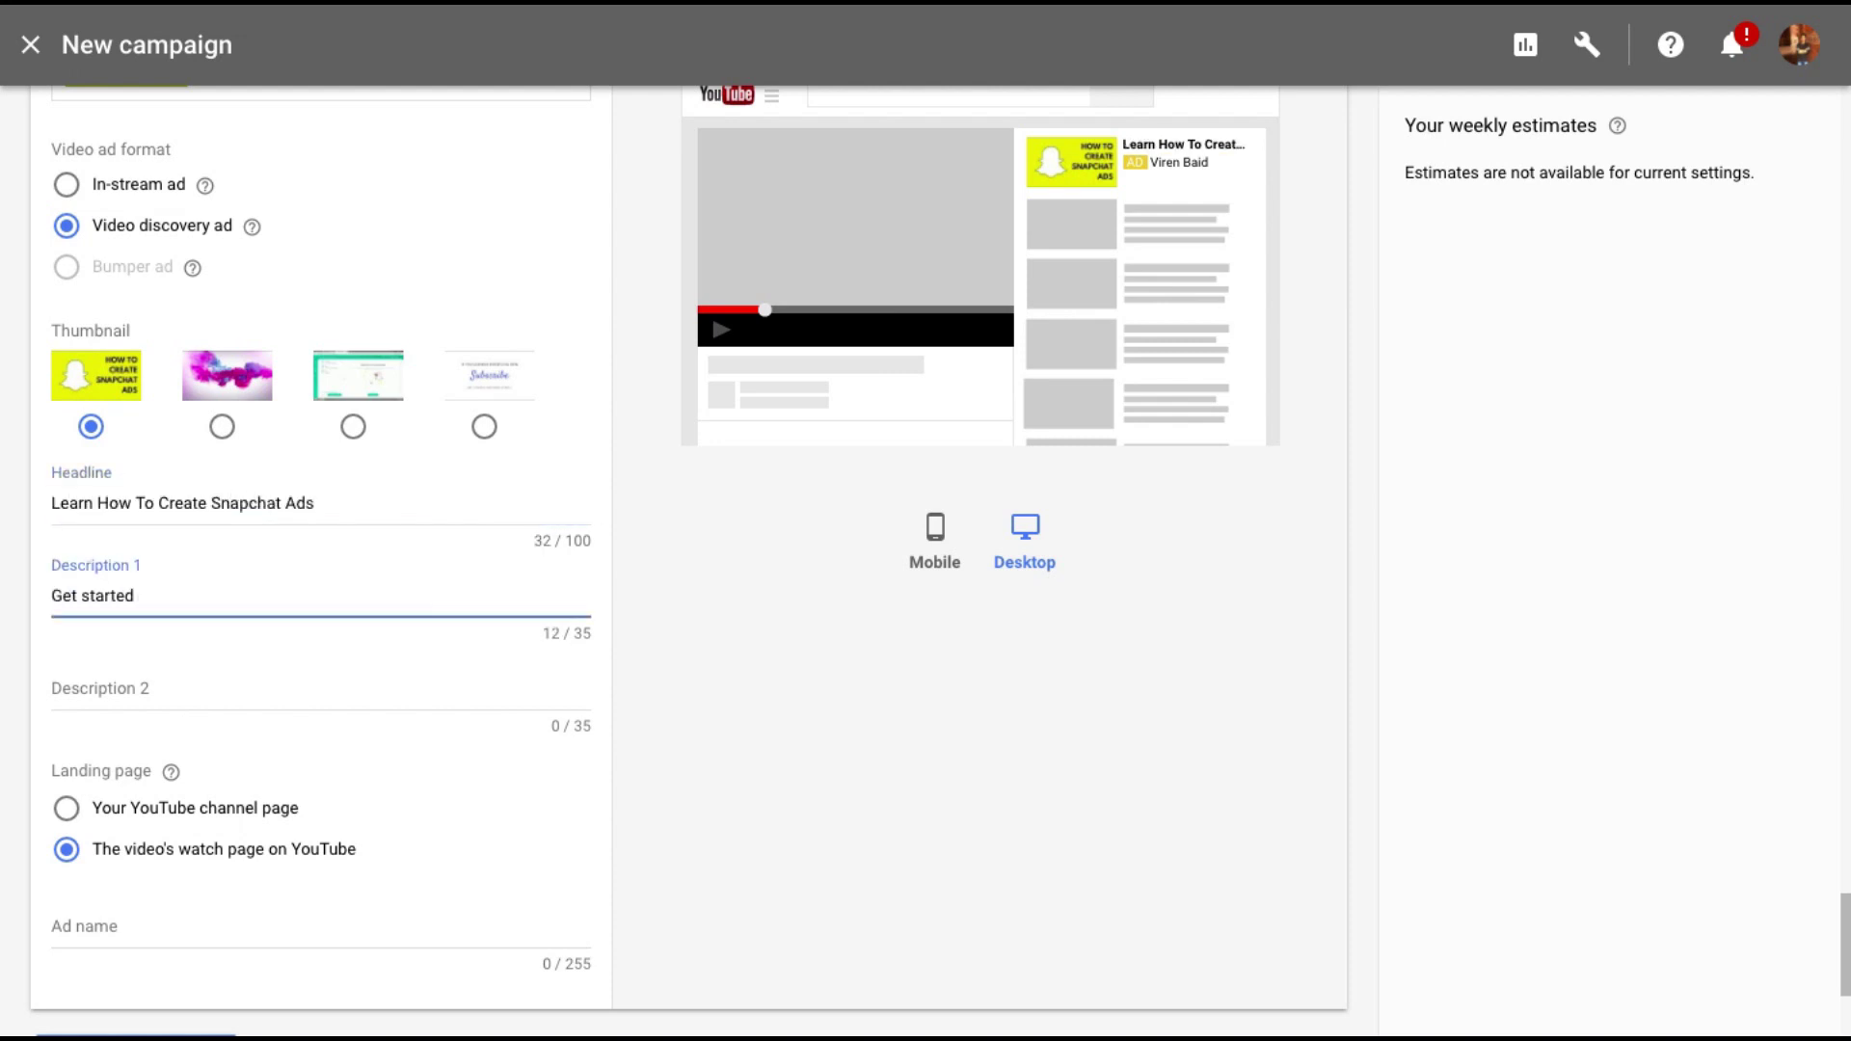
click(174, 690)
text(in 10 minutes)
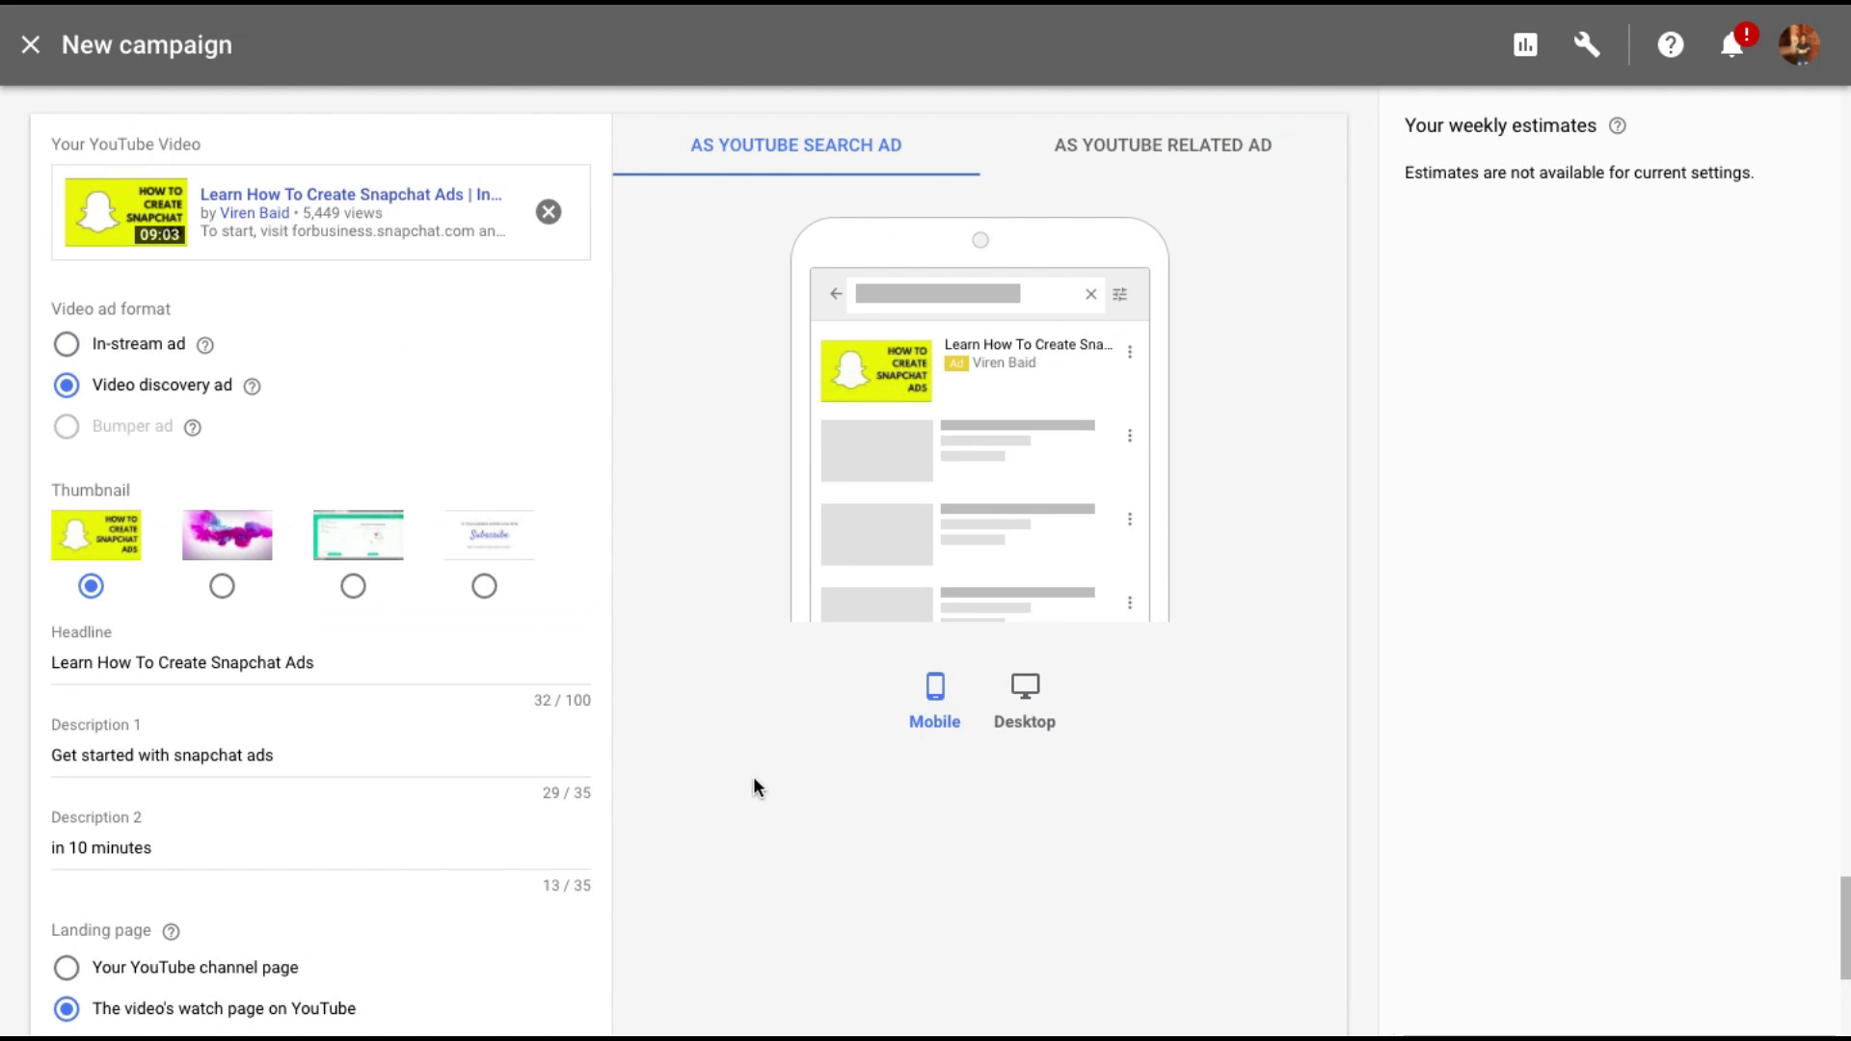
scroll(753, 776, down, 5)
scroll(754, 777, down, 3)
scroll(754, 788, down, 1)
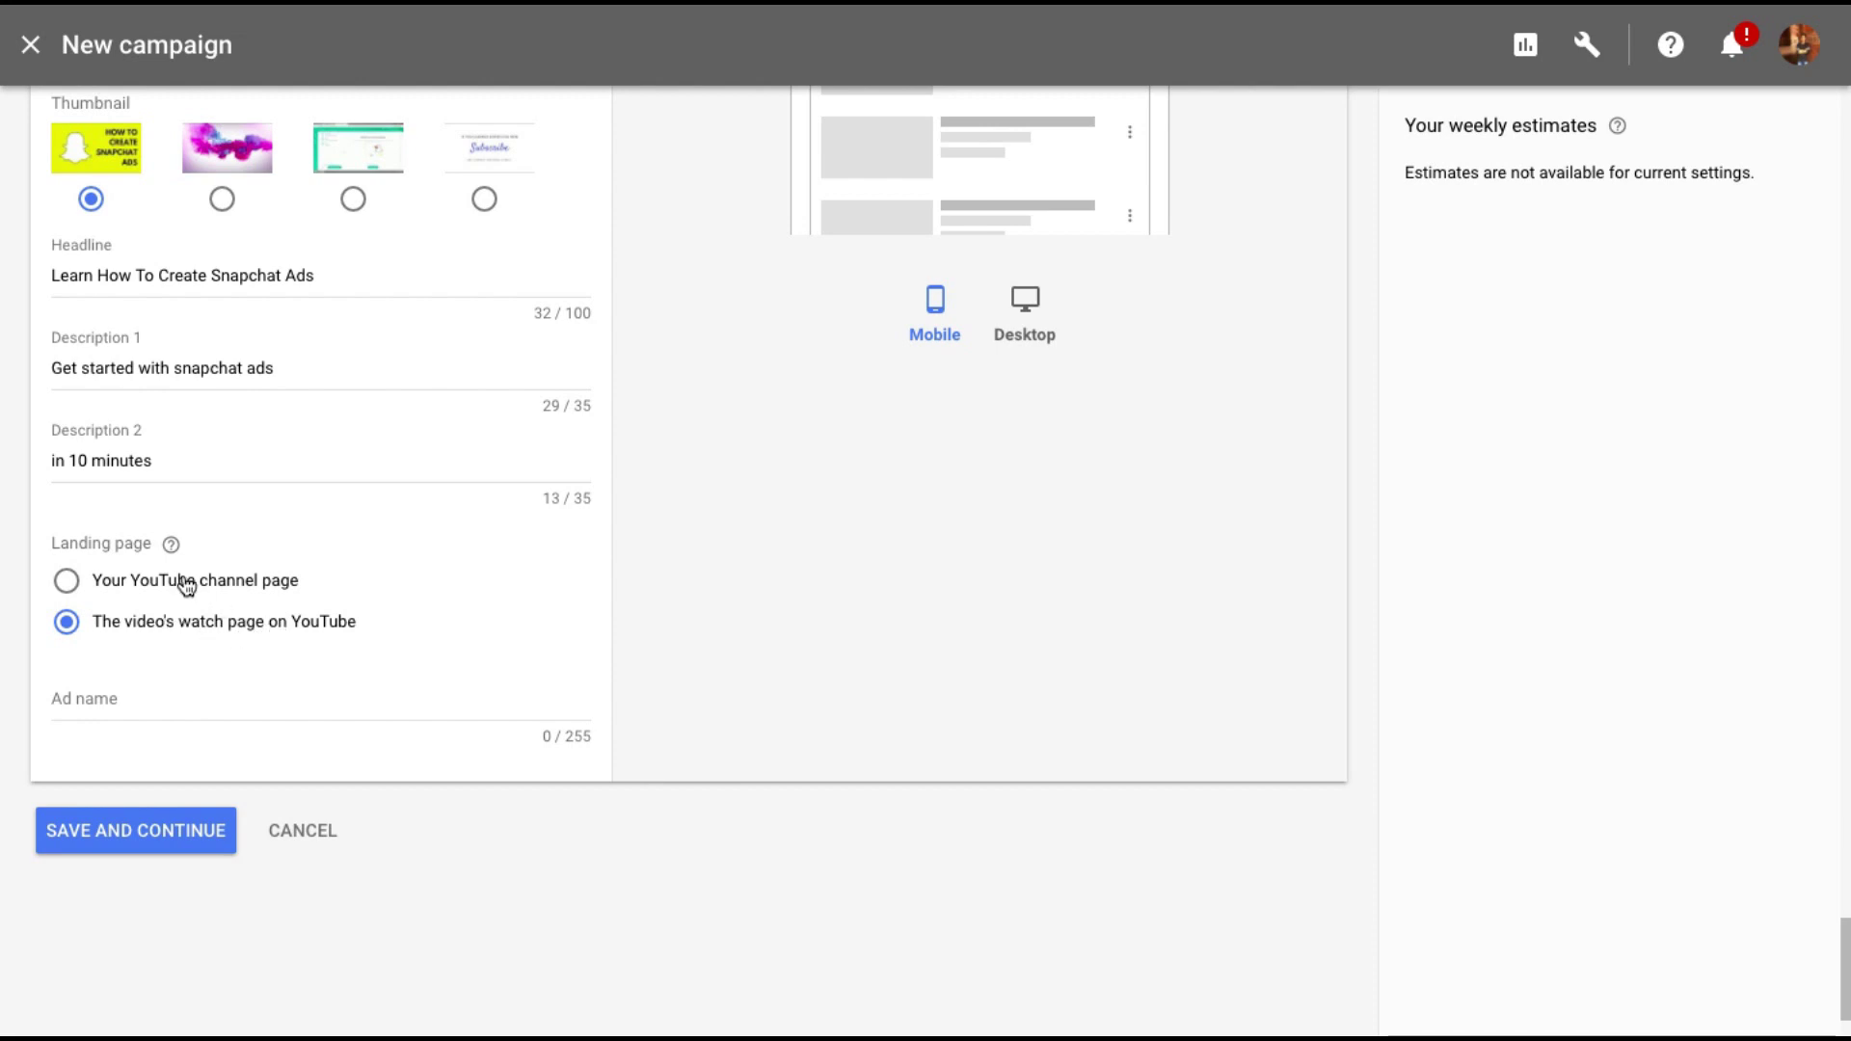
click(154, 698)
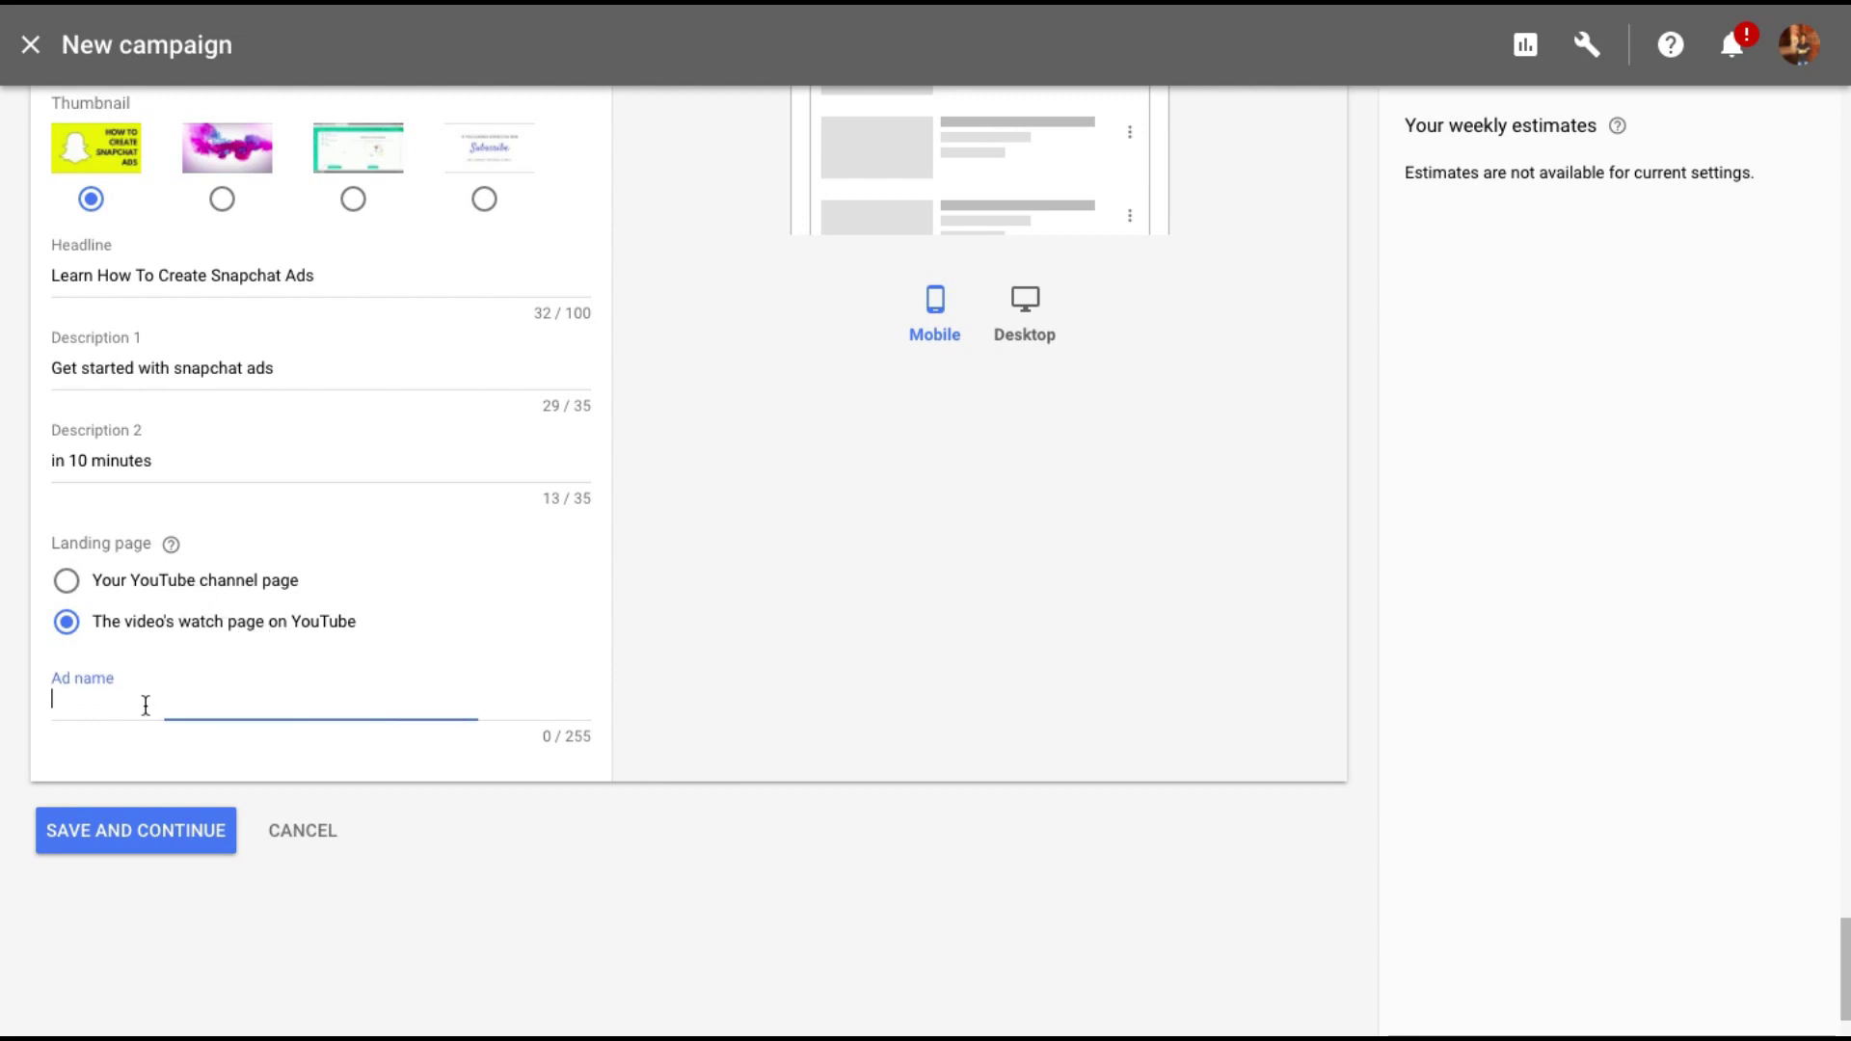
text(Learn to crete)
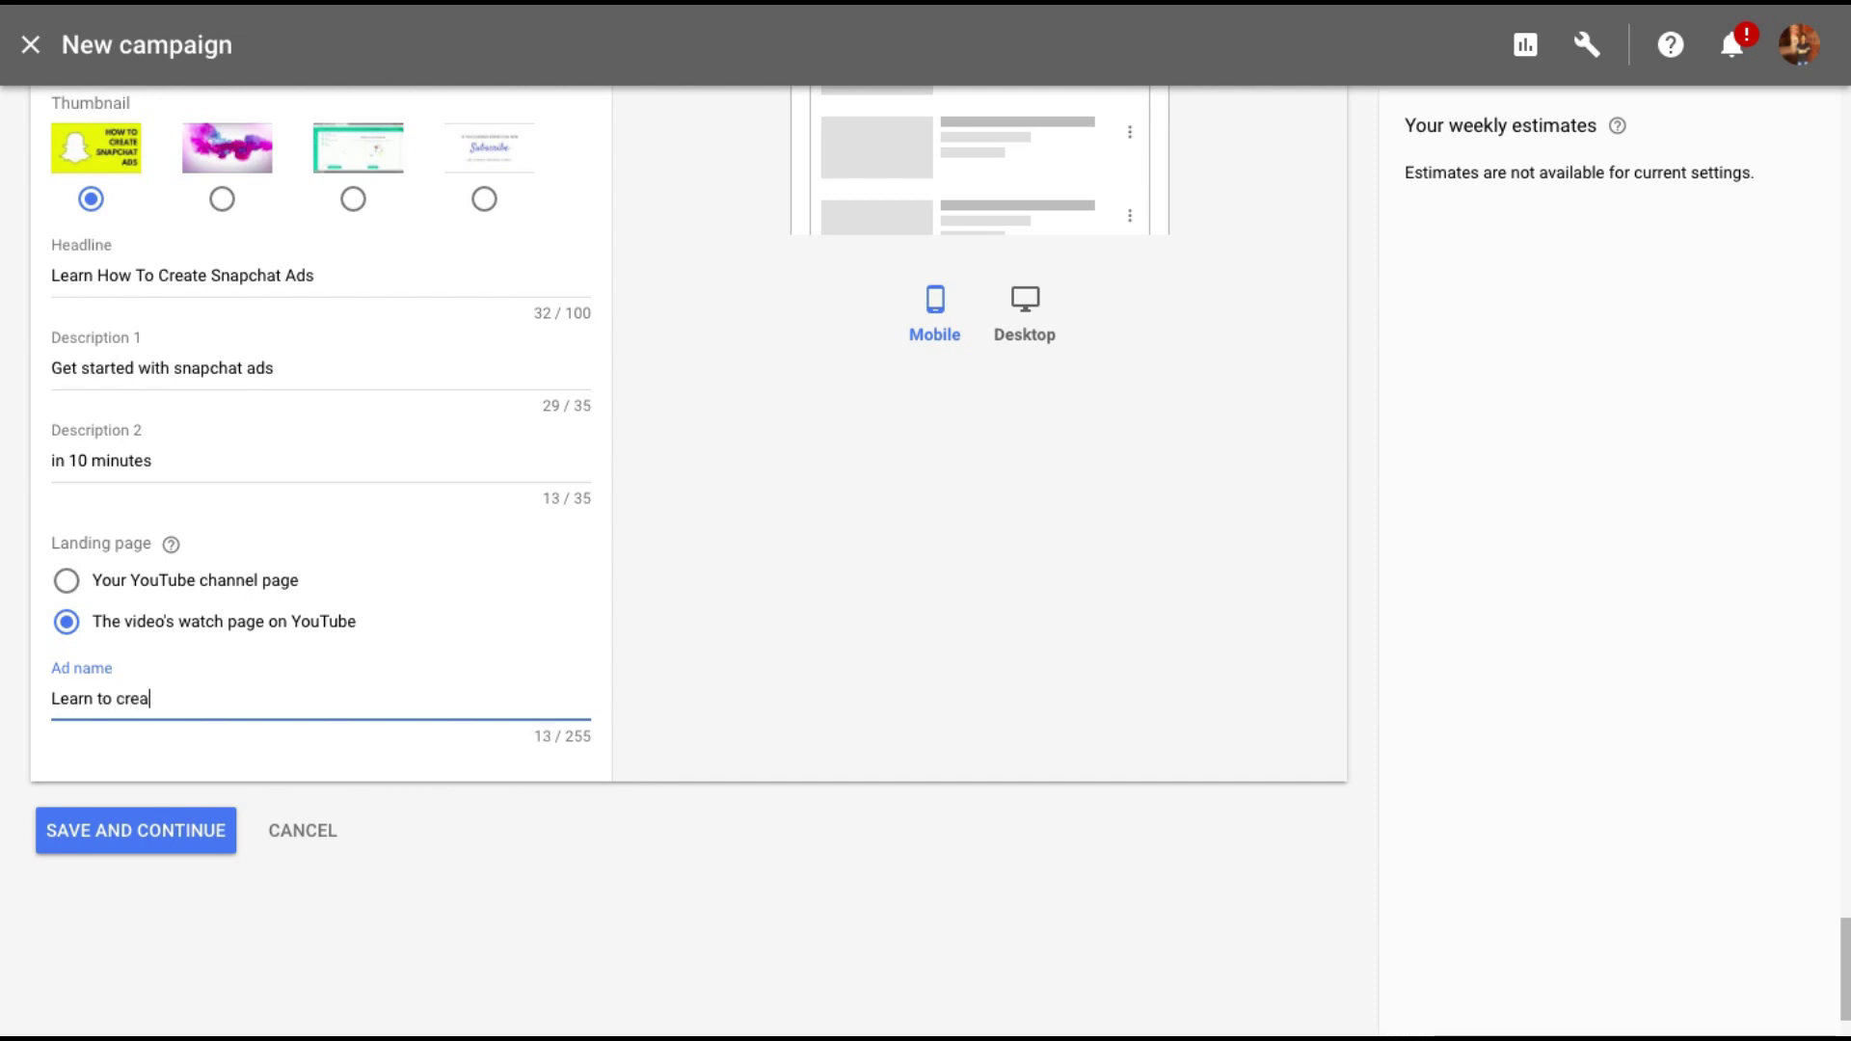
text(te youtube ads)
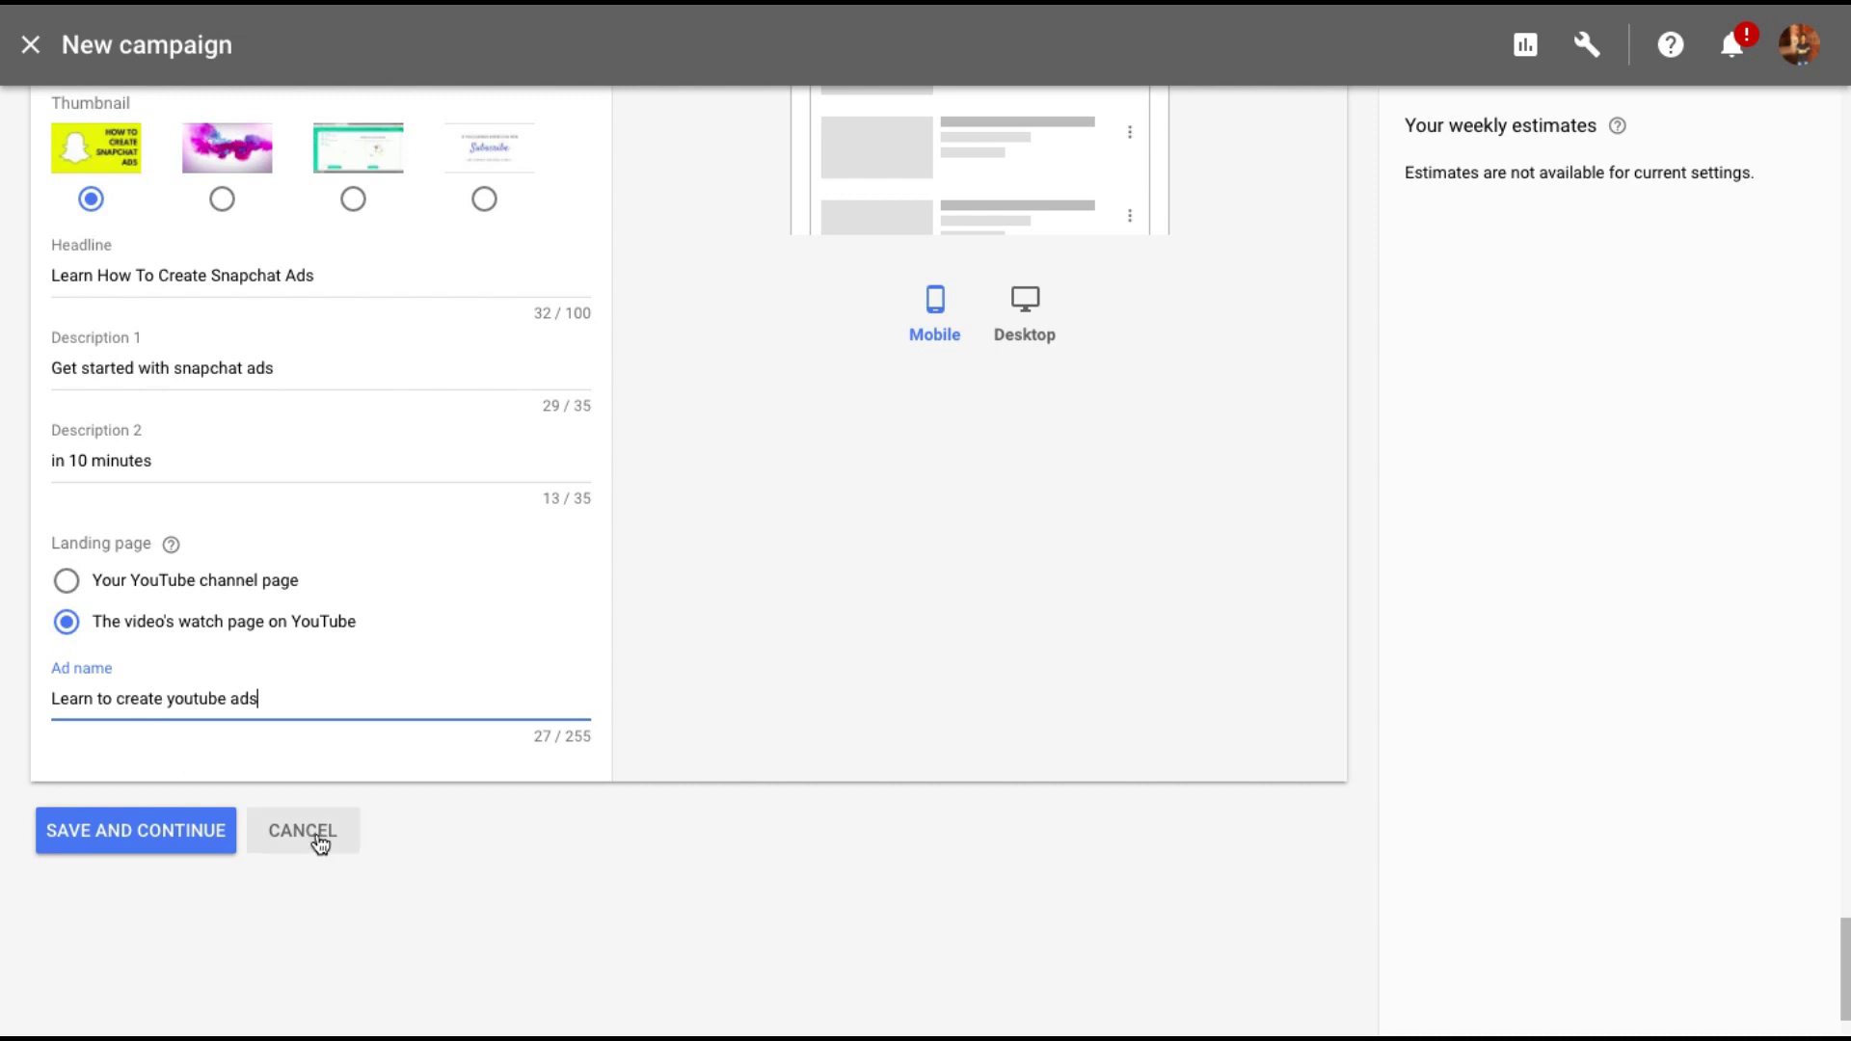
click(571, 875)
scroll(572, 875, up, 2)
scroll(571, 875, down, 1)
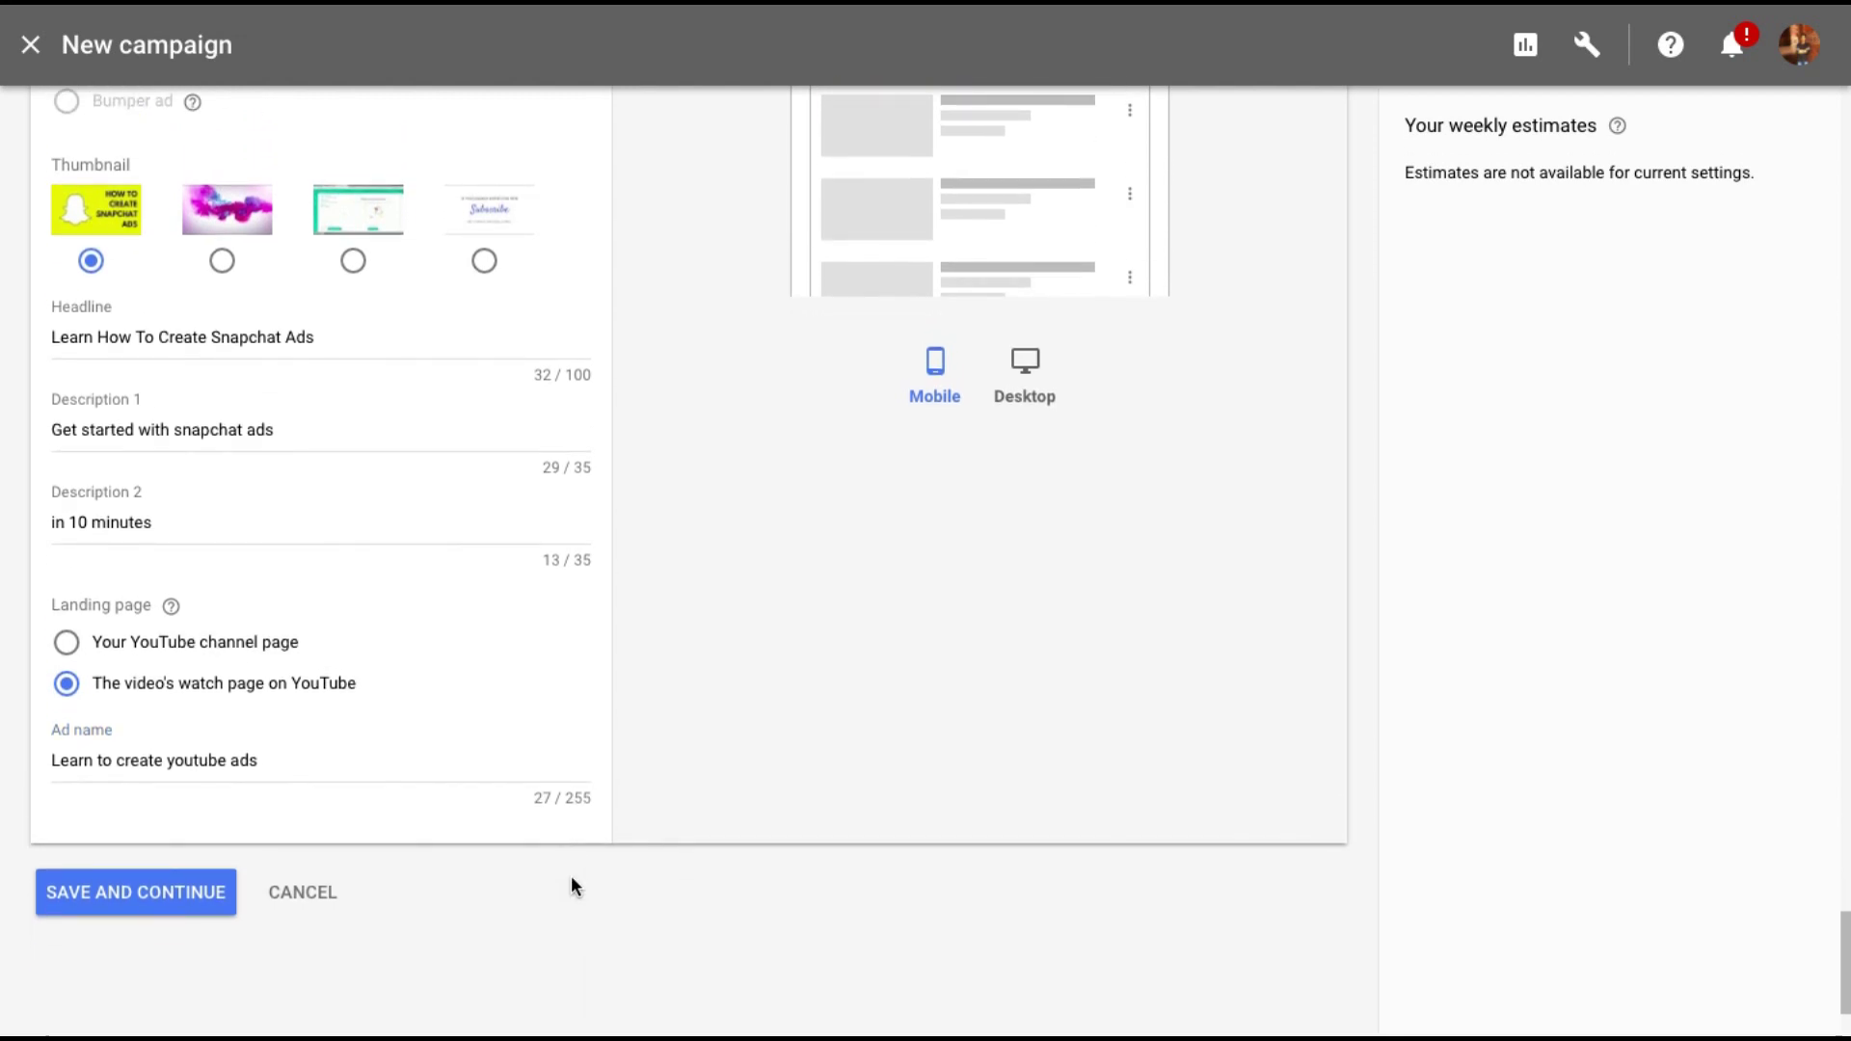
click(208, 901)
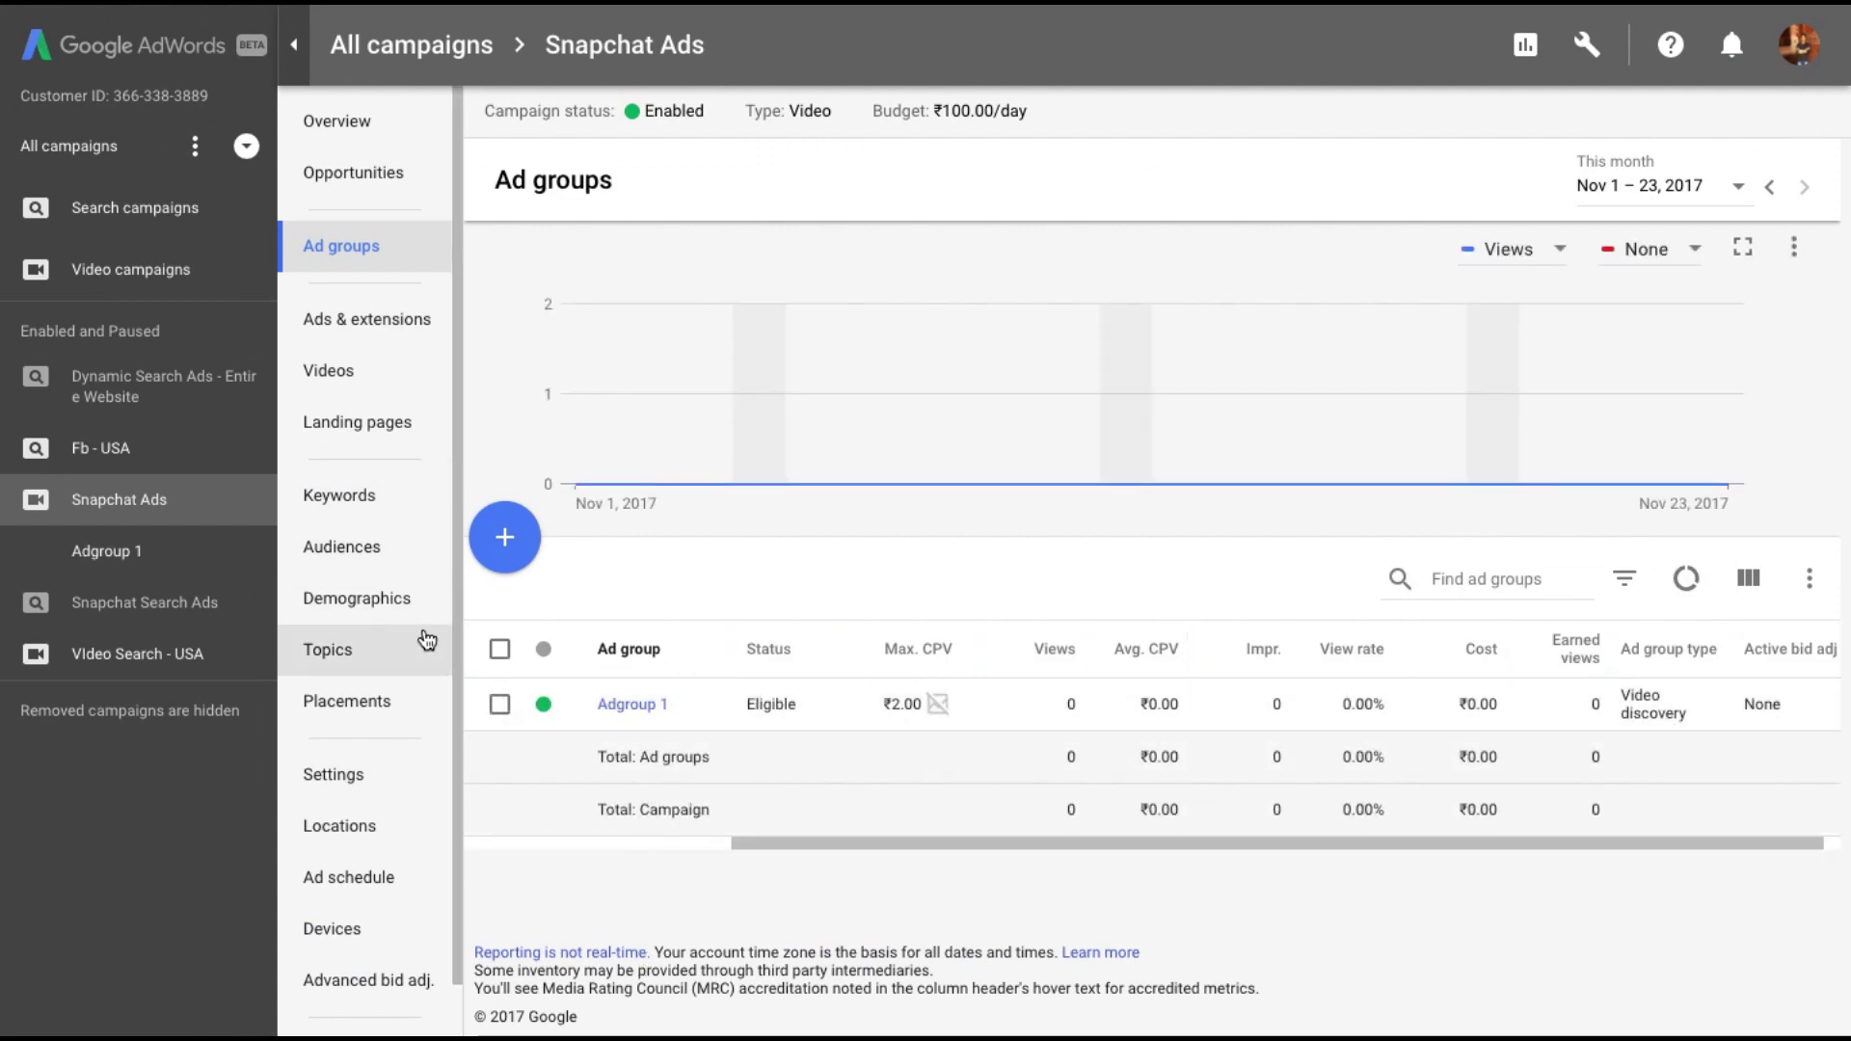
Step: Show the campaign's Ads & extensions list with the new video ad under review
click(369, 320)
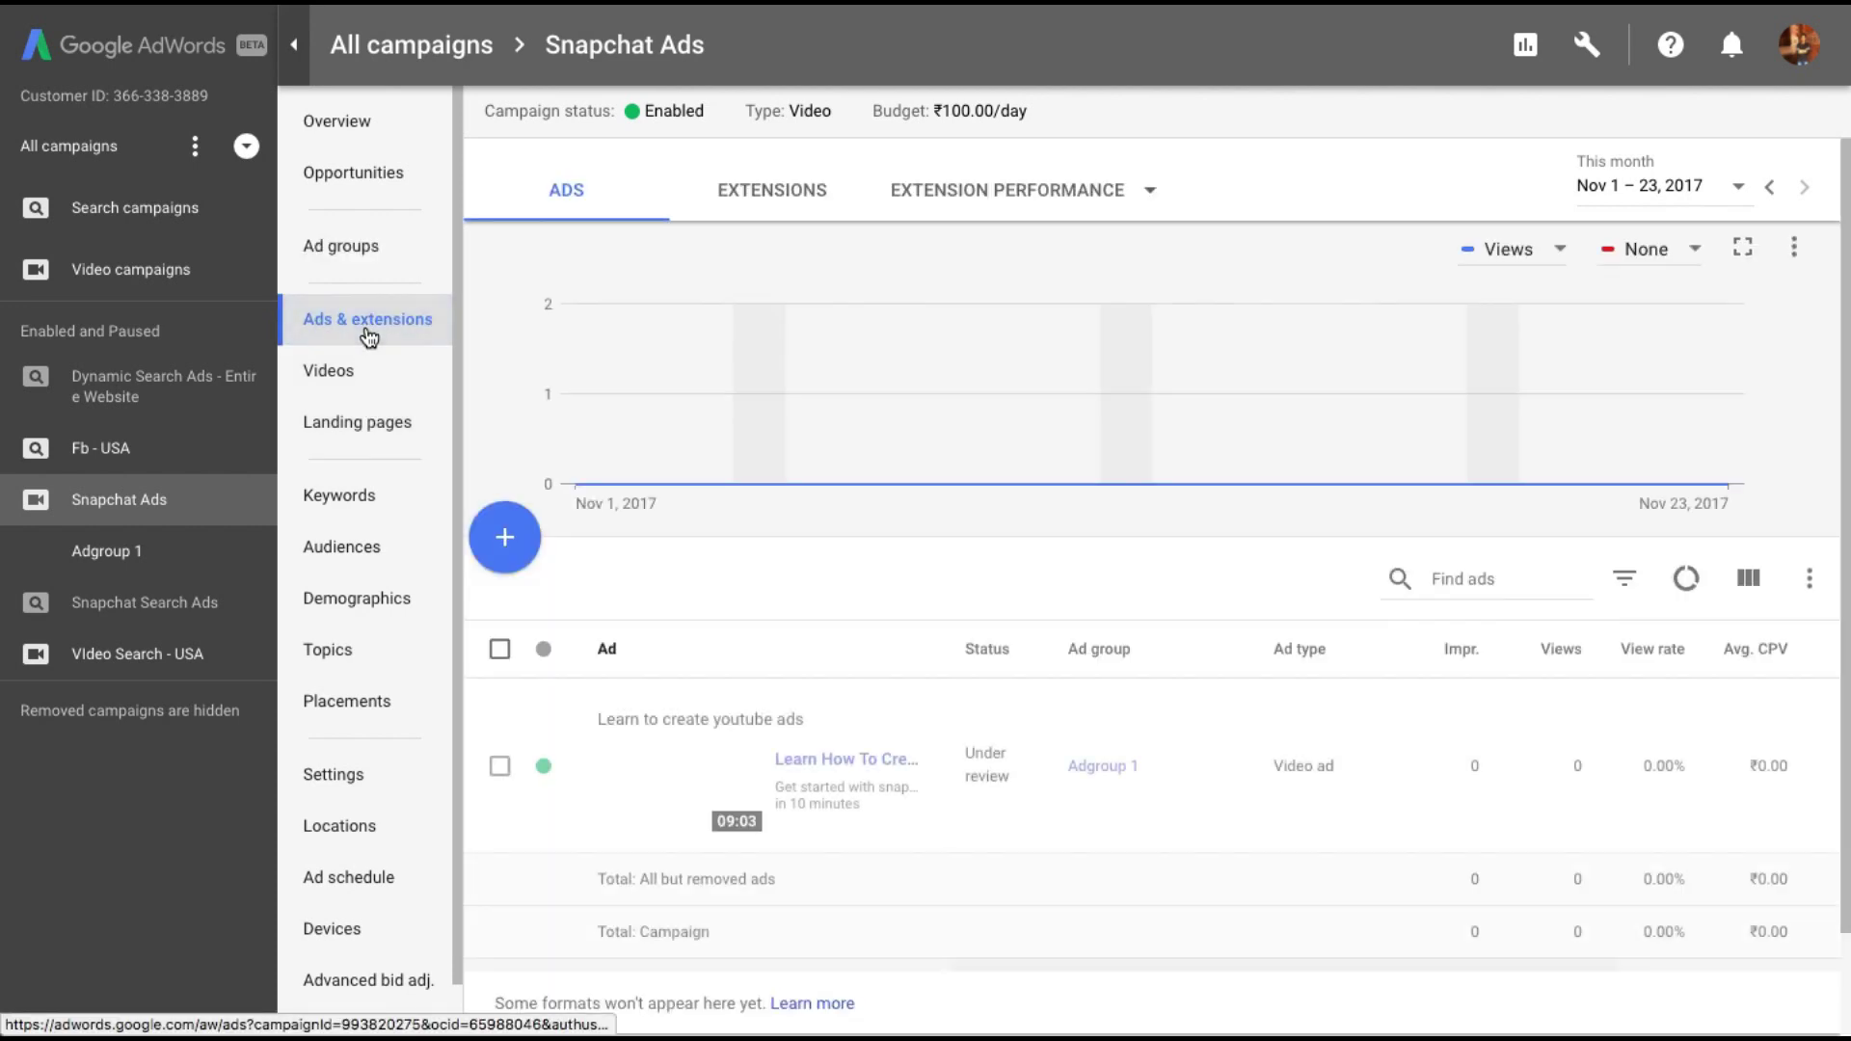